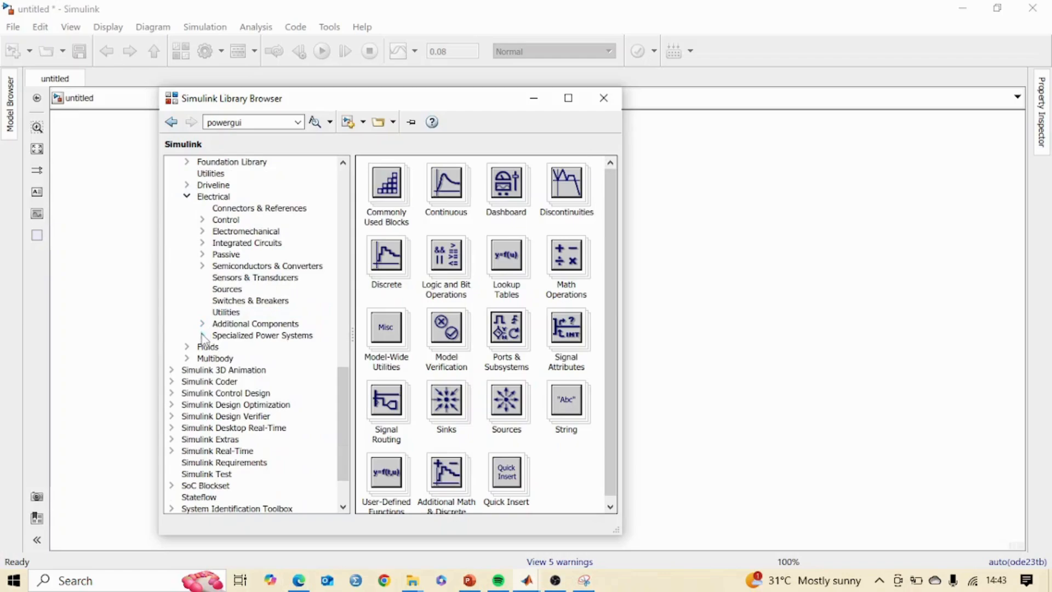
Add an AC Voltage Source block to the model from the Specialized Power Systems fundamental electrical sources
click(202, 335)
click(218, 347)
scroll(279, 332, down, 1)
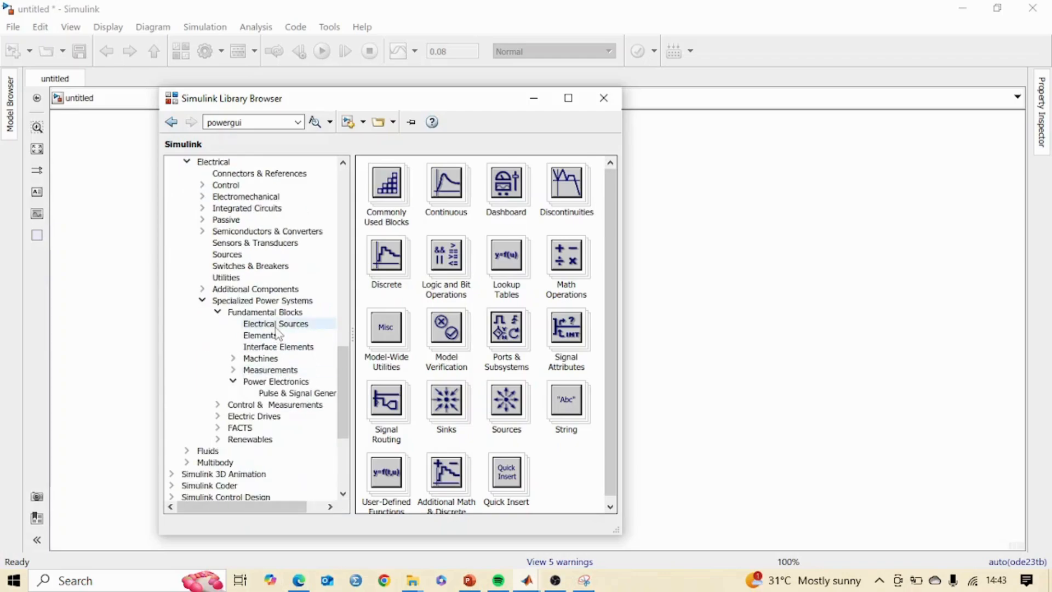
click(276, 324)
click(505, 192)
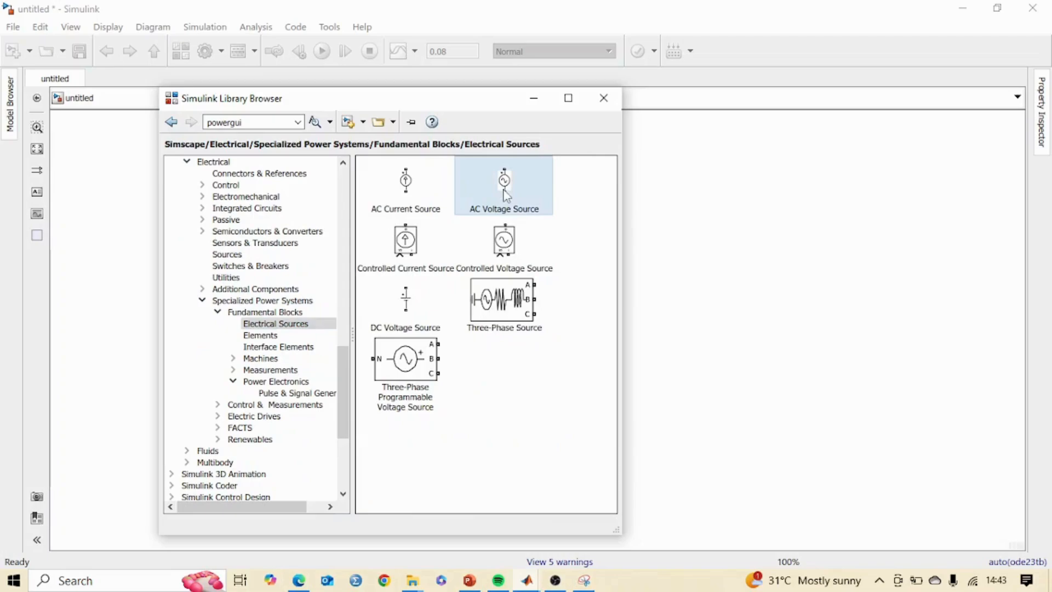
right_click(505, 193)
click(540, 208)
Add a Series RLC Branch block to the model from the fundamental Elements library
click(295, 336)
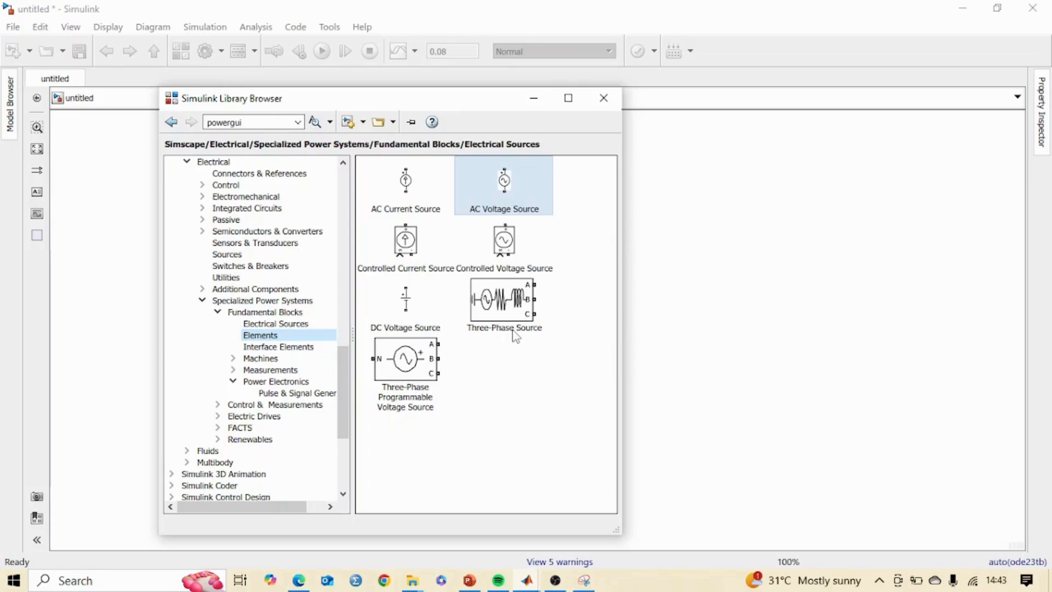
scroll(516, 335, down, 3)
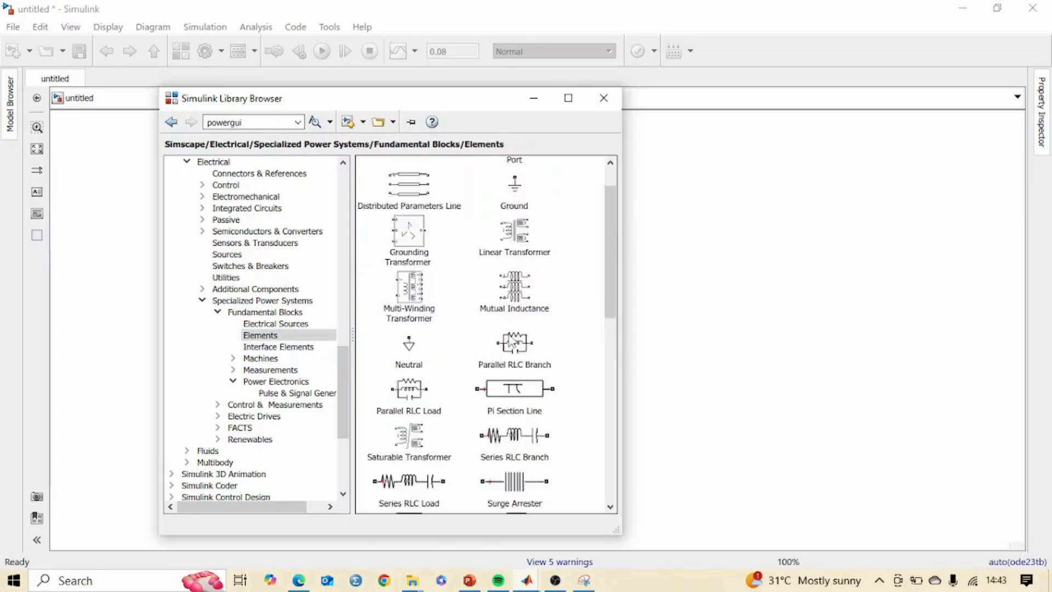
click(513, 345)
right_click(510, 359)
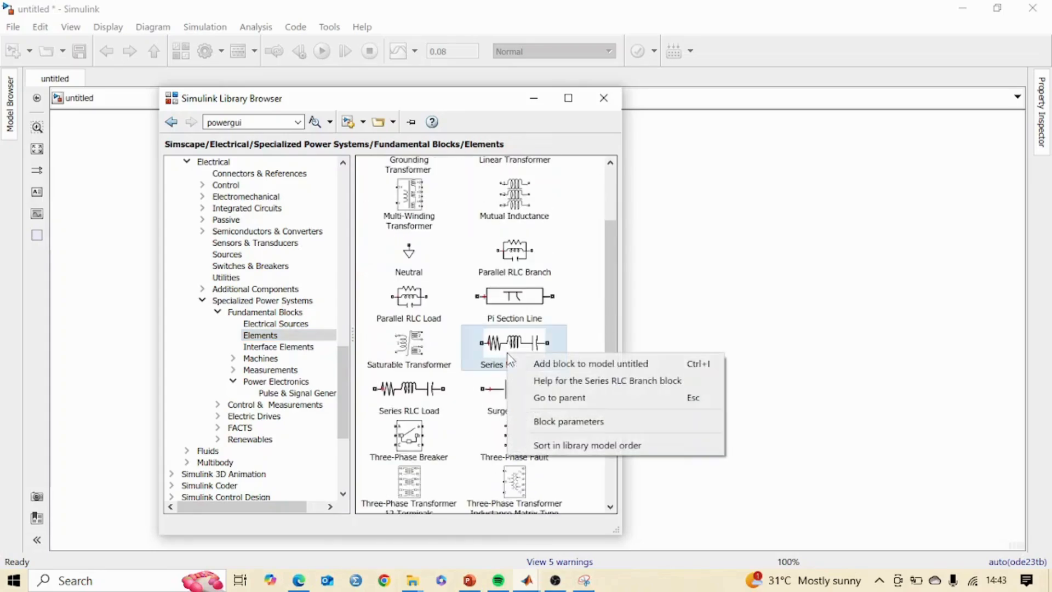
click(548, 365)
Add a Current Measurement block and a Voltage Measurement block from the fundamental Measurements library
click(259, 373)
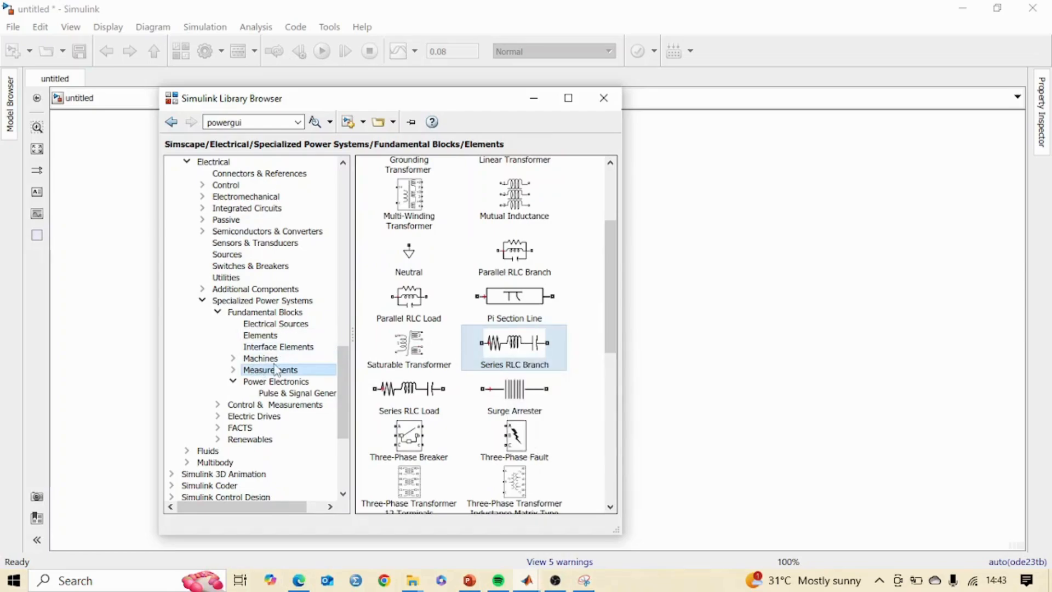
click(427, 255)
right_click(436, 252)
click(469, 263)
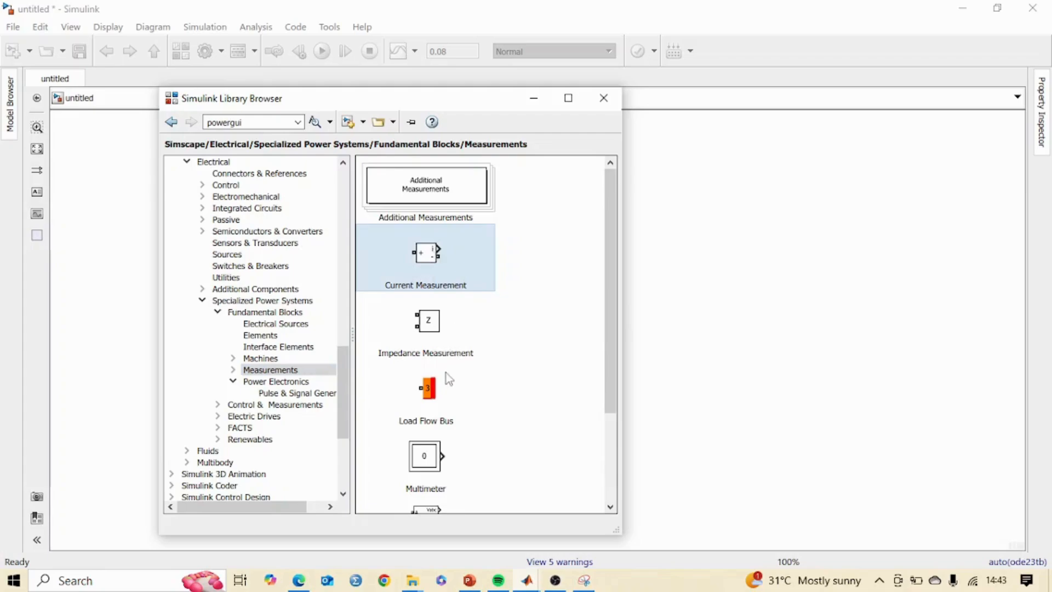
scroll(446, 372, down, 3)
click(430, 482)
right_click(431, 483)
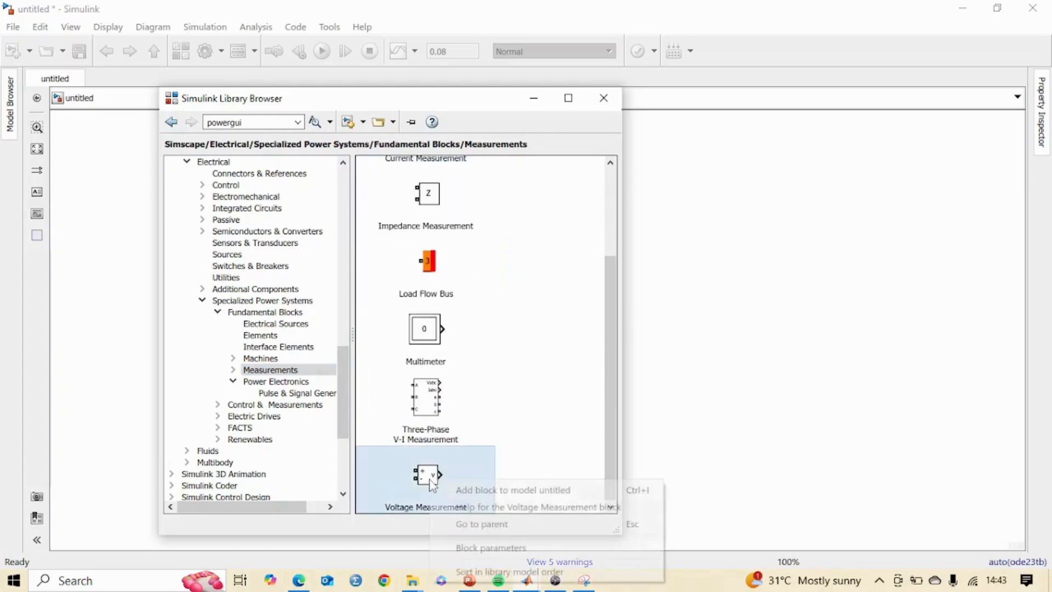
click(478, 489)
Add a Thyristor block to the model from the Power Electronics library
click(289, 384)
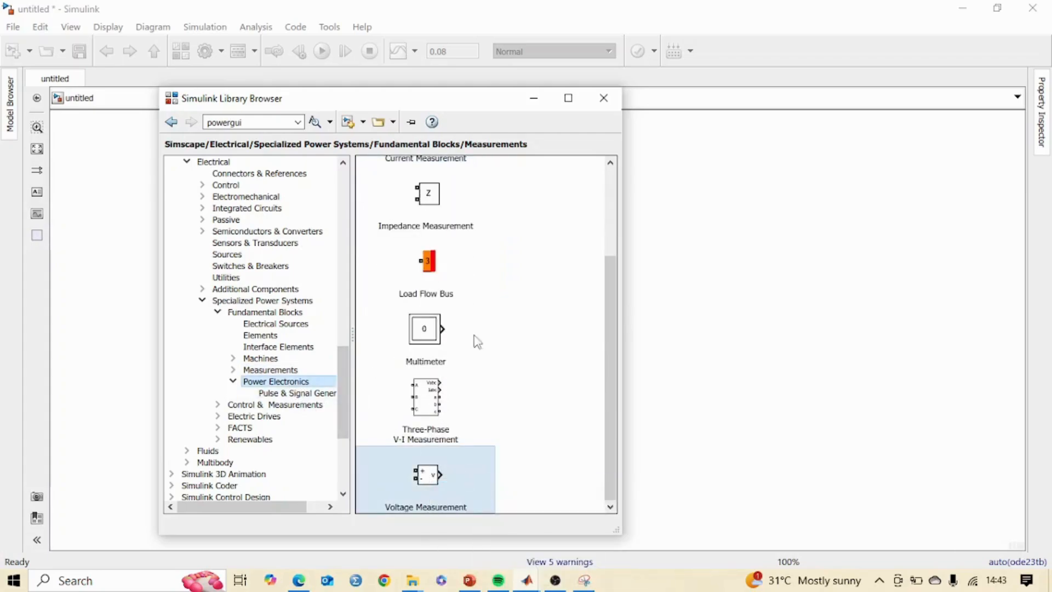
drag(616, 213, 617, 466)
click(429, 298)
right_click(429, 299)
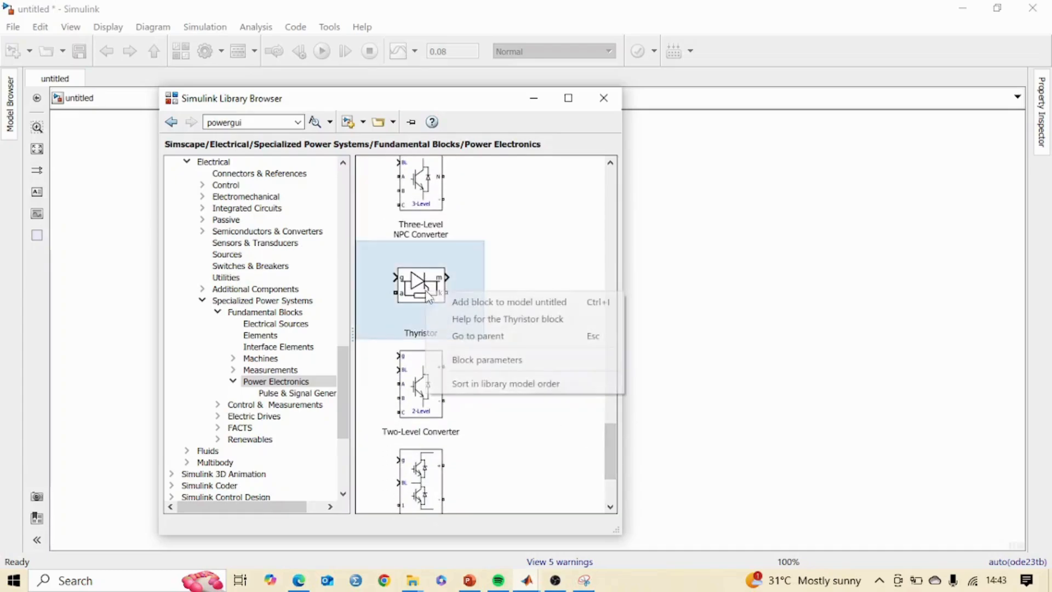
click(481, 302)
Add the powergui block to the model from the Fundamental Blocks library
click(260, 313)
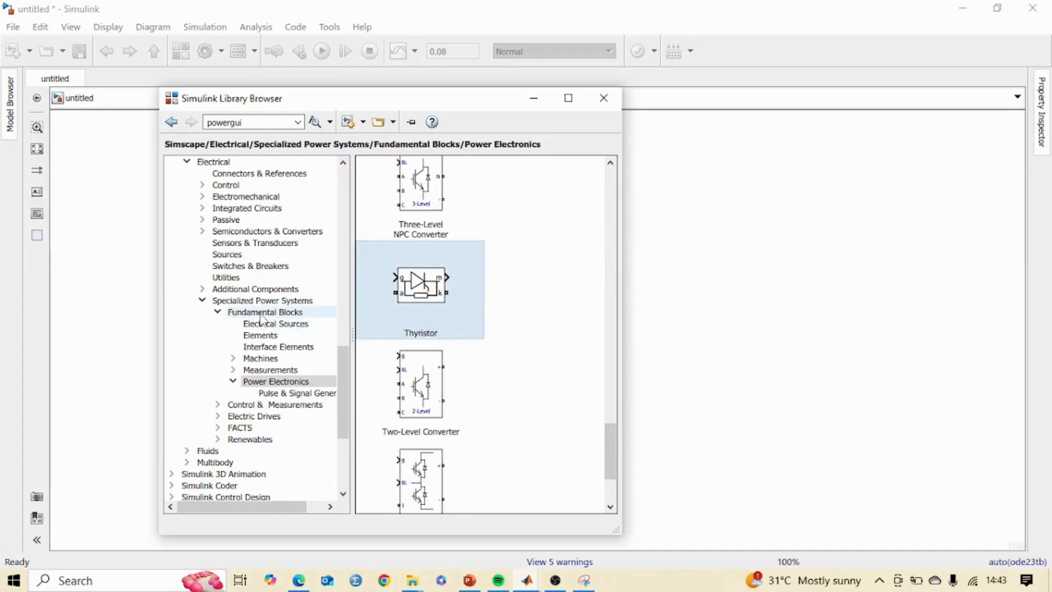
click(403, 323)
right_click(404, 325)
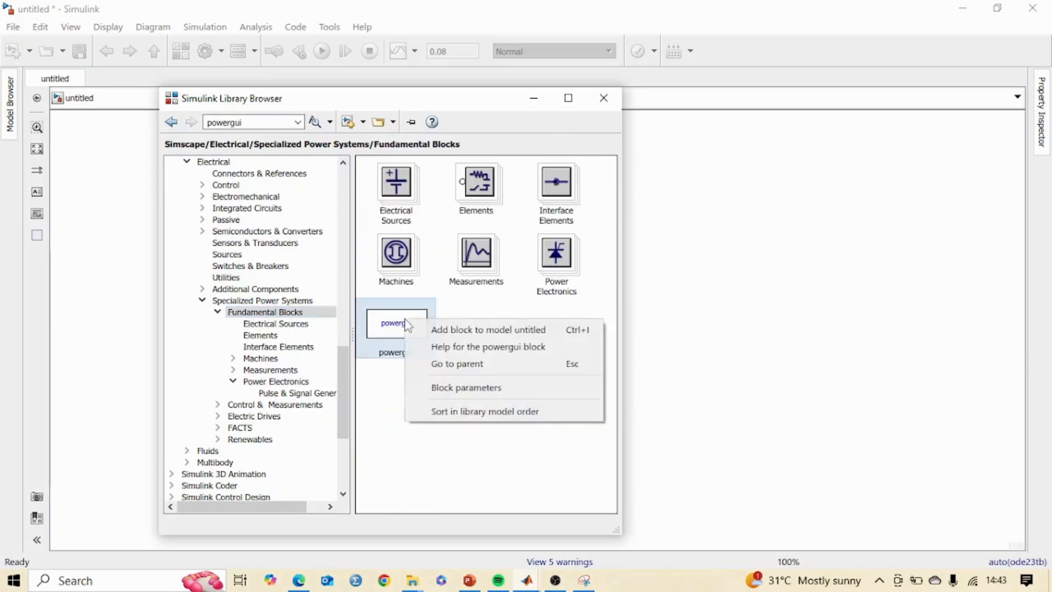
click(444, 330)
Add a Scope block to the model from Simulink's Commonly Used Blocks
drag(344, 392, 340, 215)
click(262, 174)
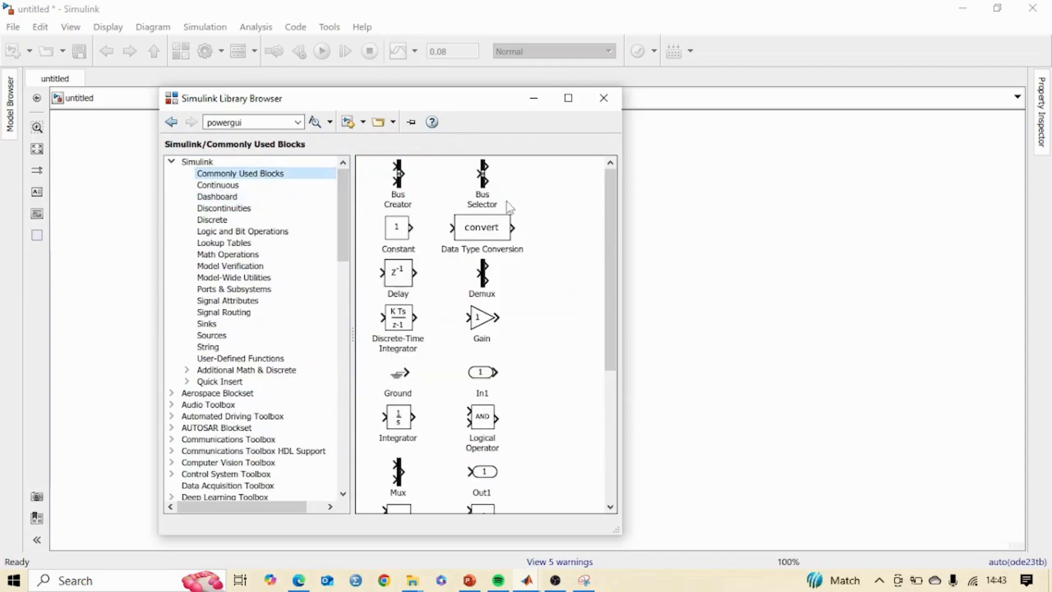
drag(614, 246, 607, 353)
click(485, 385)
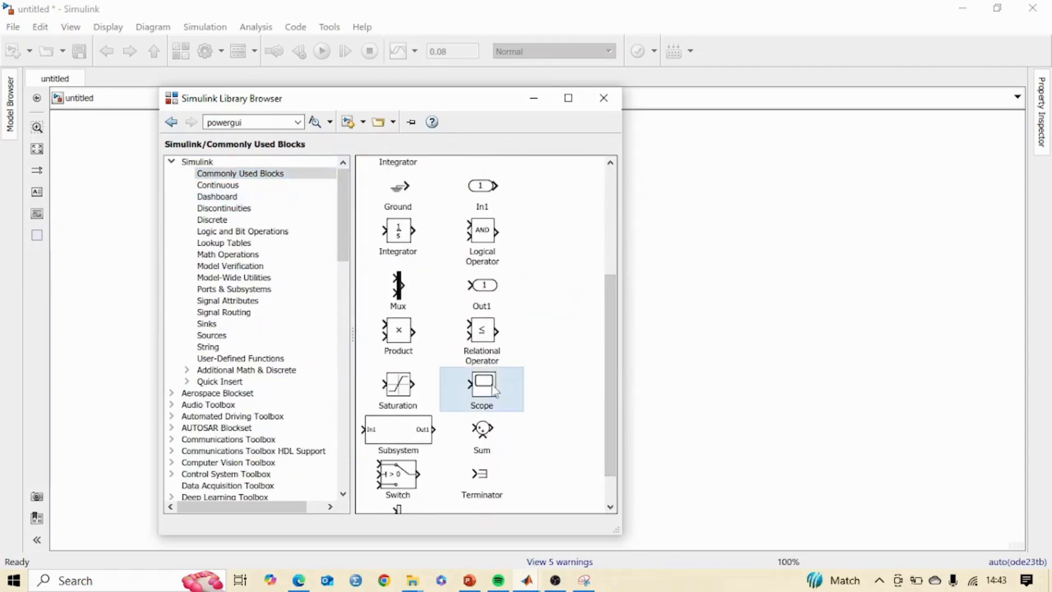
right_click(487, 386)
click(534, 398)
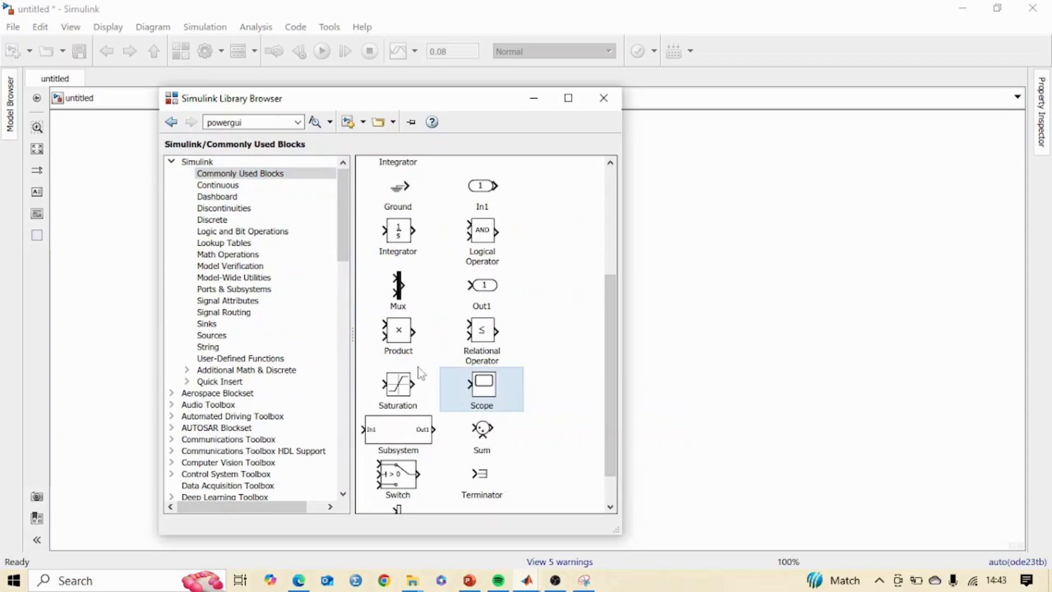
Add a Pulse Generator block to the model from the Simulink Sources library
click(212, 335)
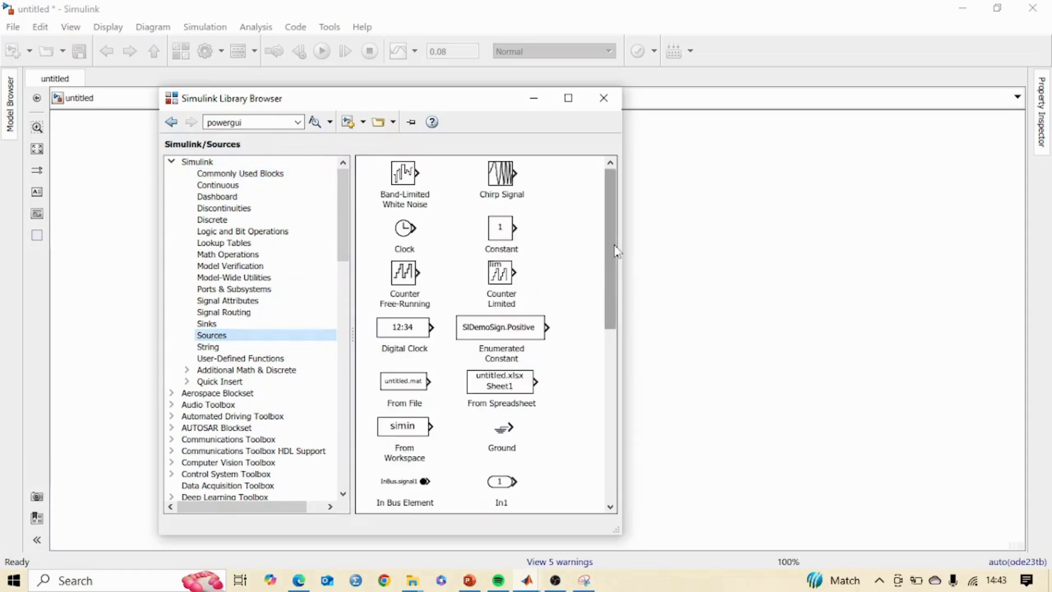
drag(607, 247, 606, 359)
click(410, 291)
right_click(410, 292)
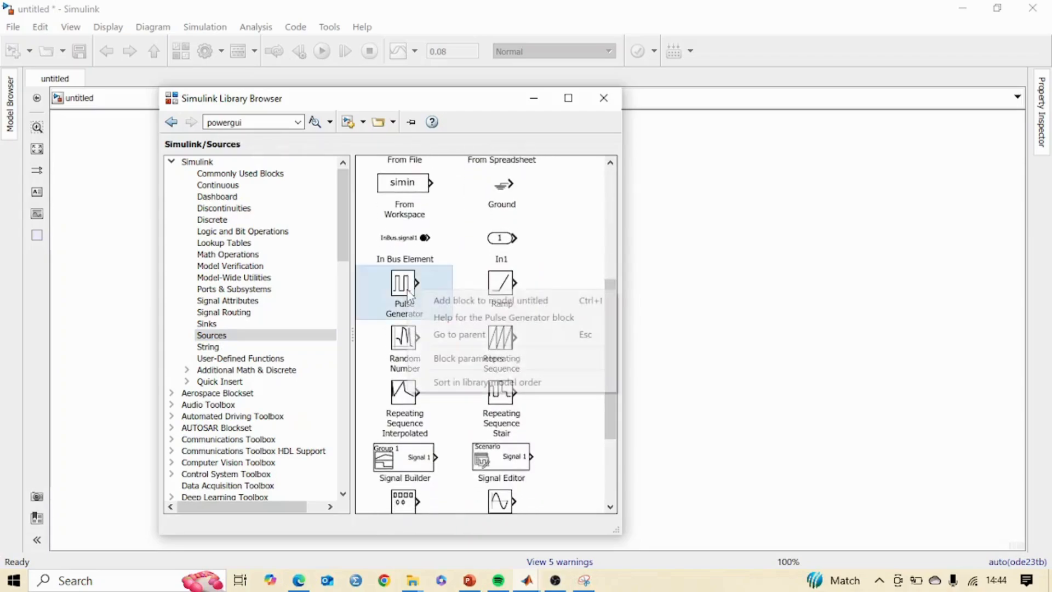
click(438, 303)
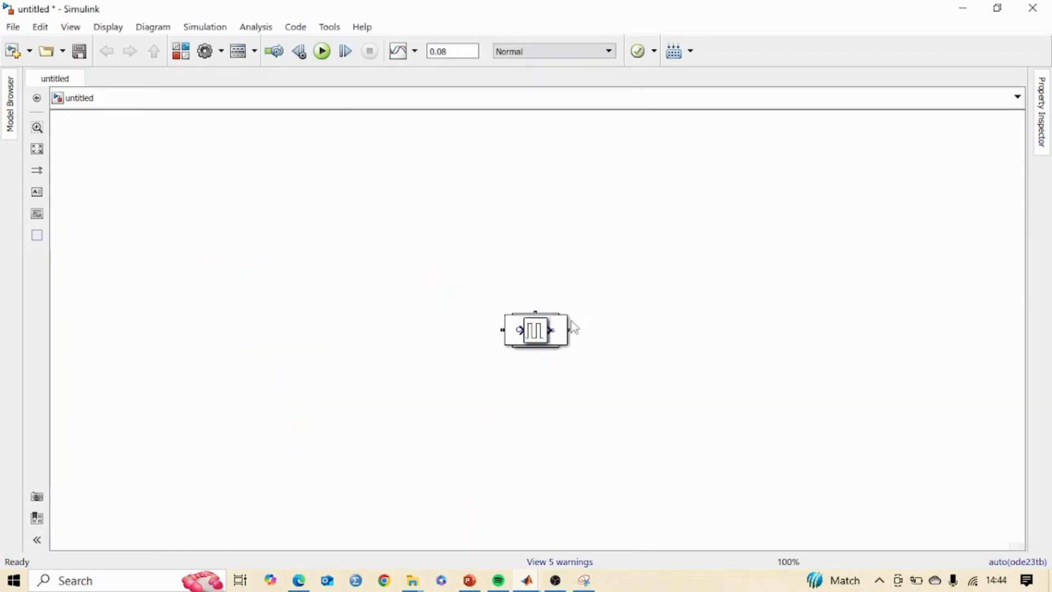
Spread the Pulse Generator, Scope, powergui and Thyristor blocks out of the central stack to separate places on the canvas
drag(533, 333, 359, 218)
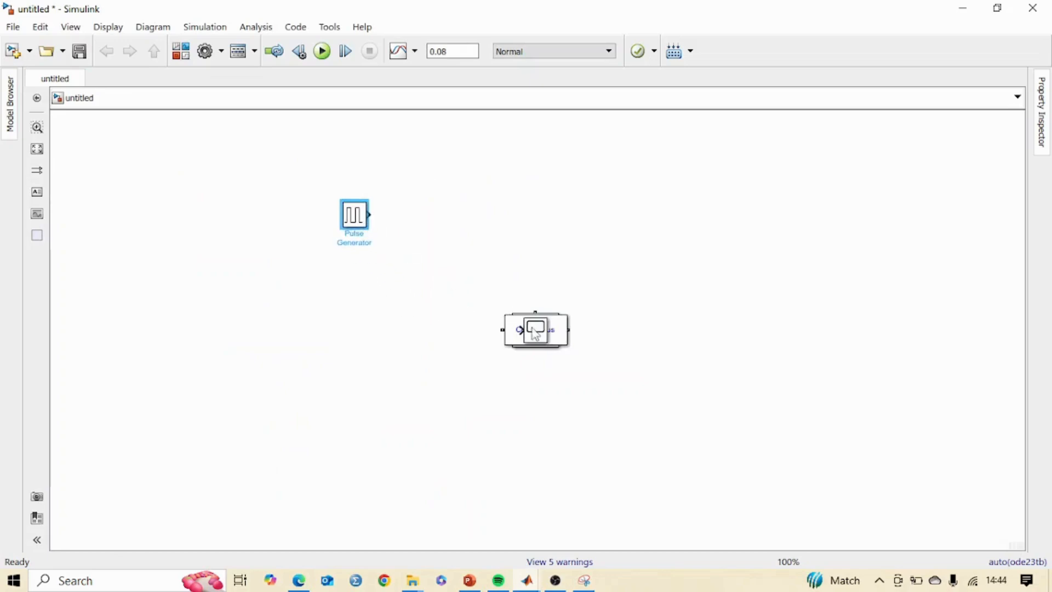
drag(536, 334, 839, 181)
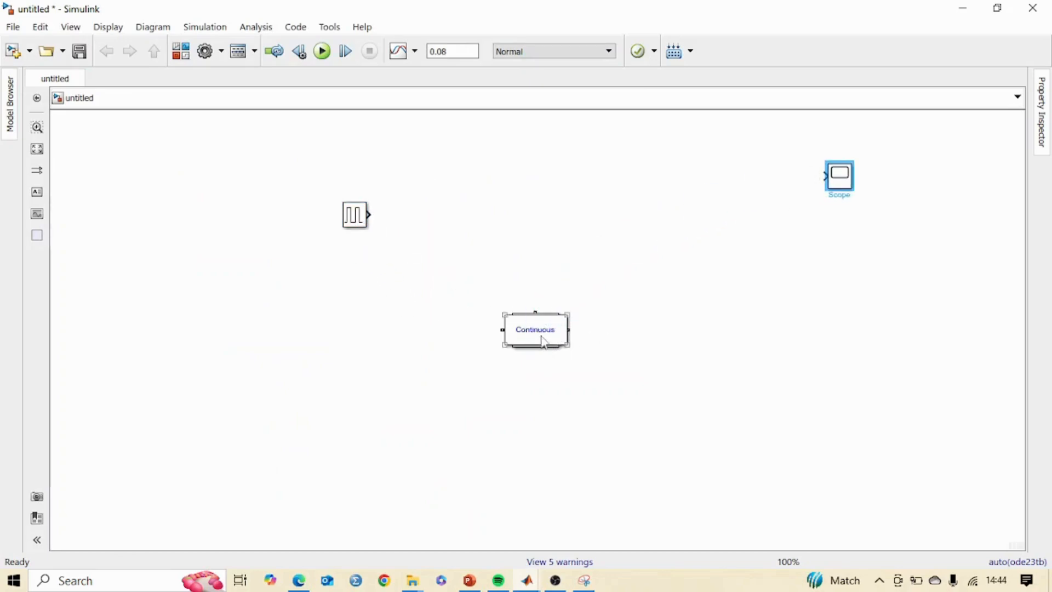
drag(543, 341, 128, 160)
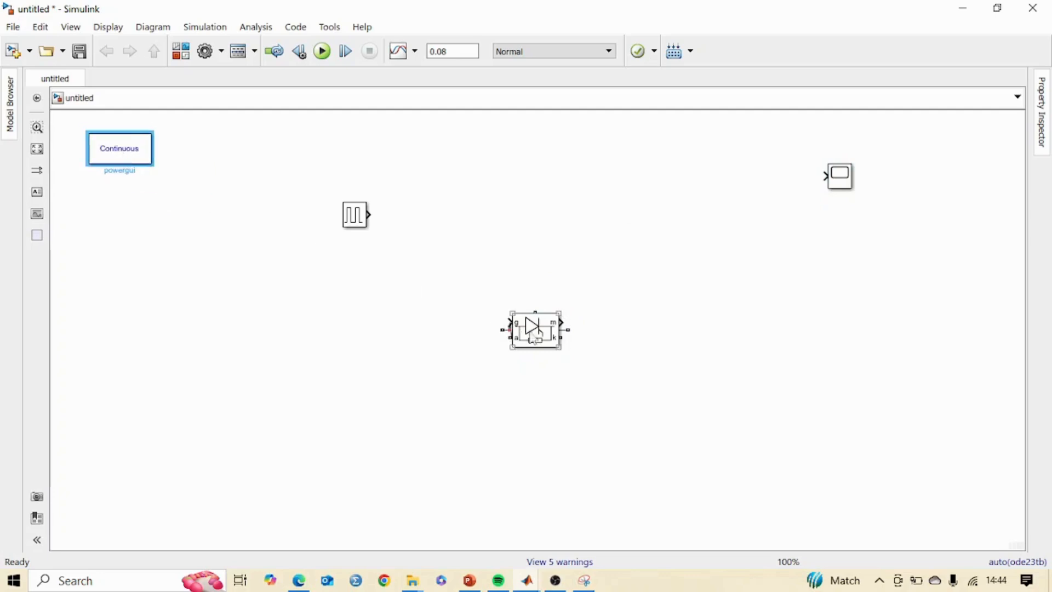
drag(533, 339, 532, 276)
drag(353, 219, 299, 167)
Place the Voltage and Current Measurement blocks on the load side and stand the Series RLC Branch vertically between them
drag(544, 335, 832, 349)
drag(536, 331, 716, 269)
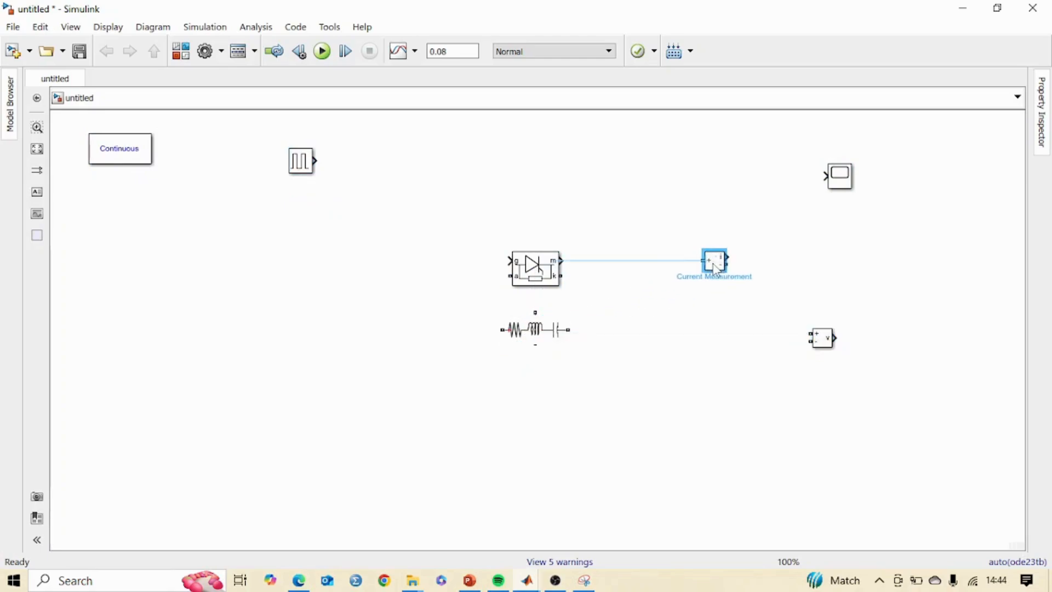
drag(541, 338, 741, 338)
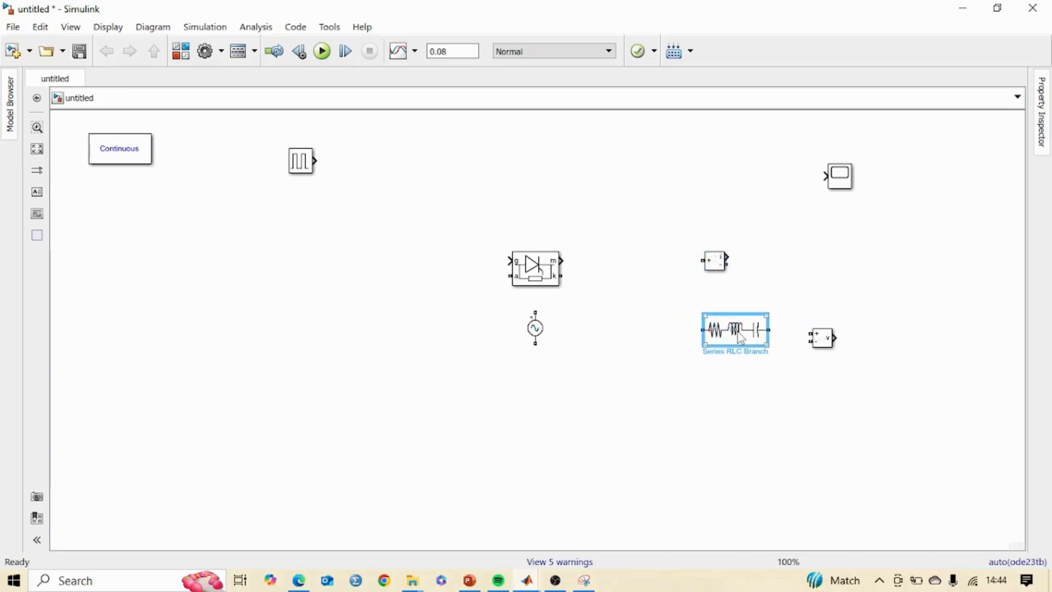
key(ctrl+r)
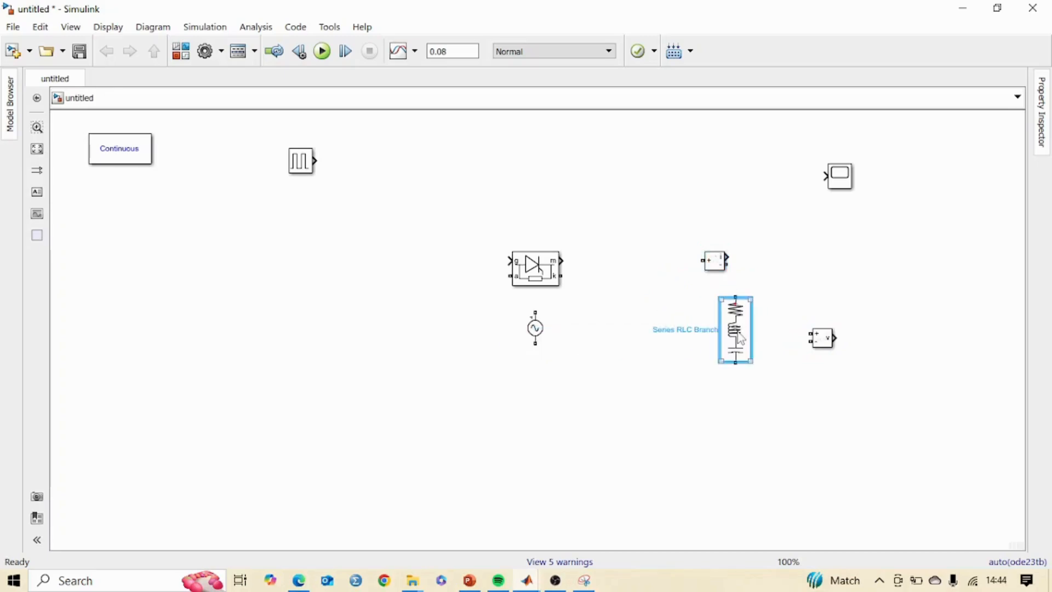
drag(734, 337, 770, 338)
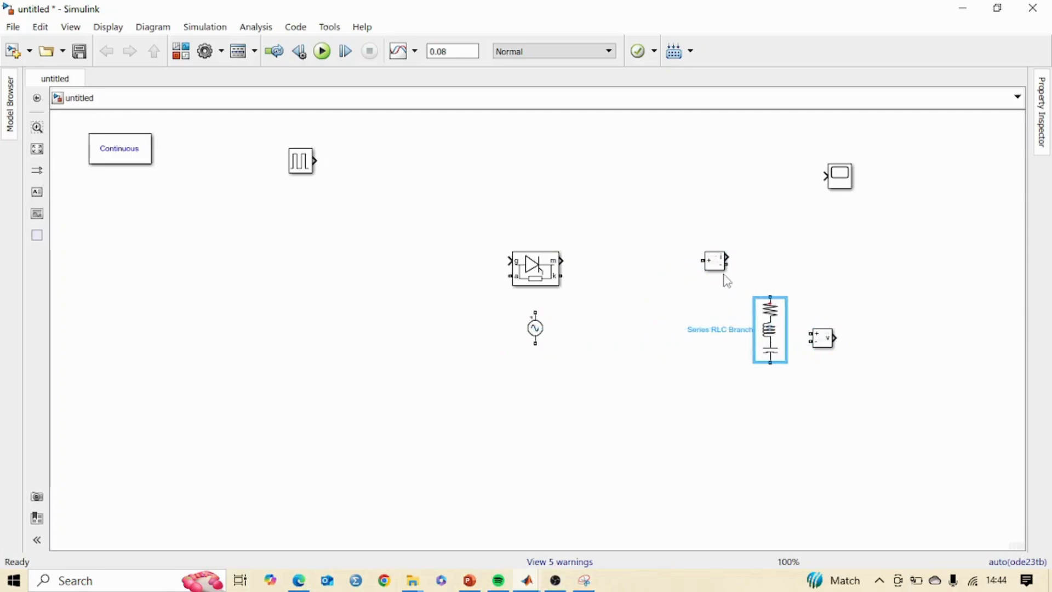
drag(716, 265, 691, 267)
Set the Series RLC Branch to branch type R with a resistance of 15 Ohms
click(769, 328)
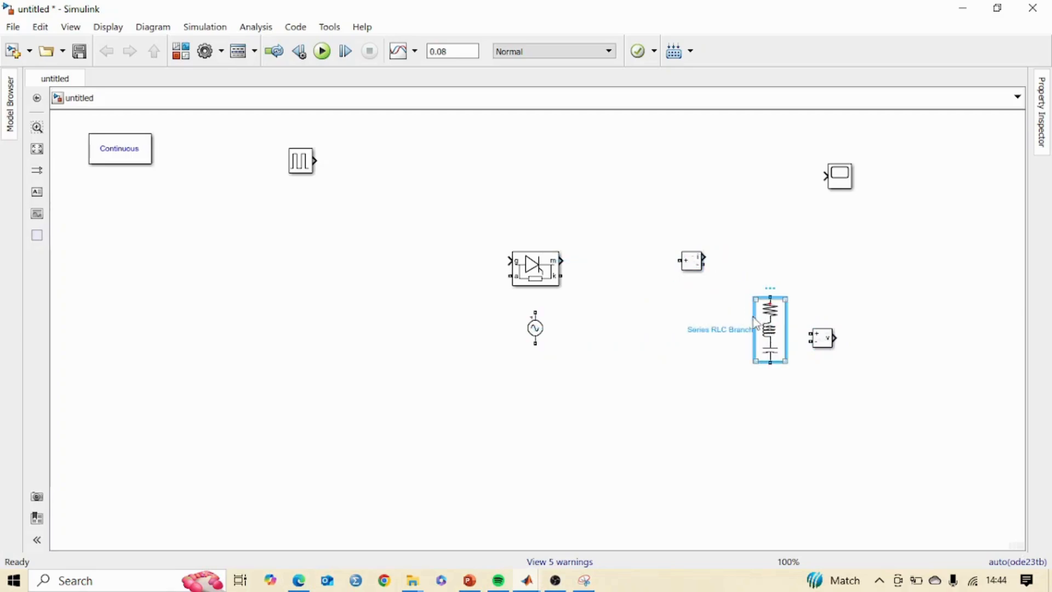
double_click(756, 324)
click(527, 255)
click(520, 281)
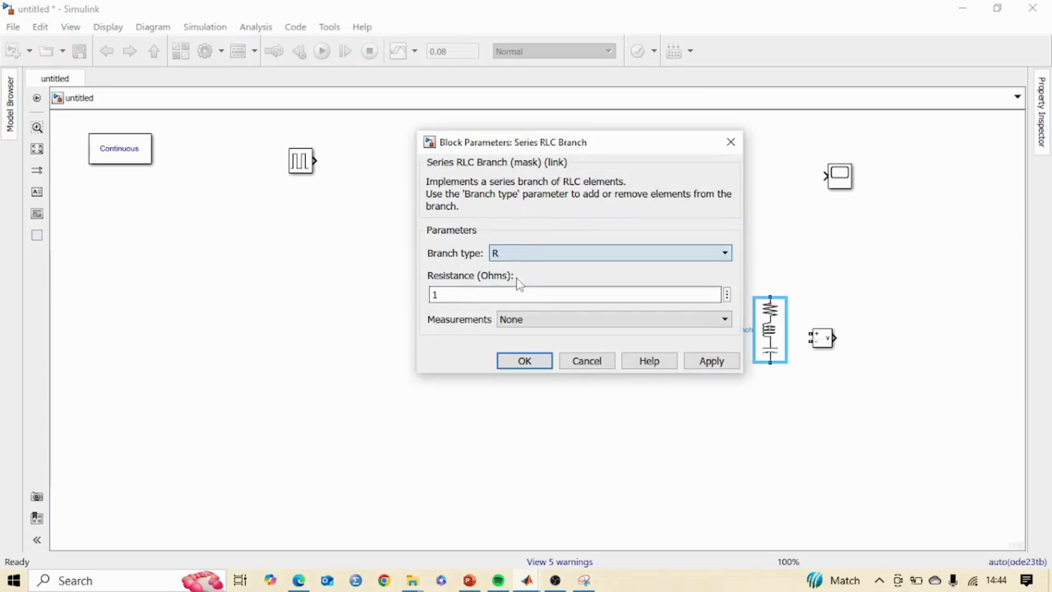
click(479, 296)
text(20)
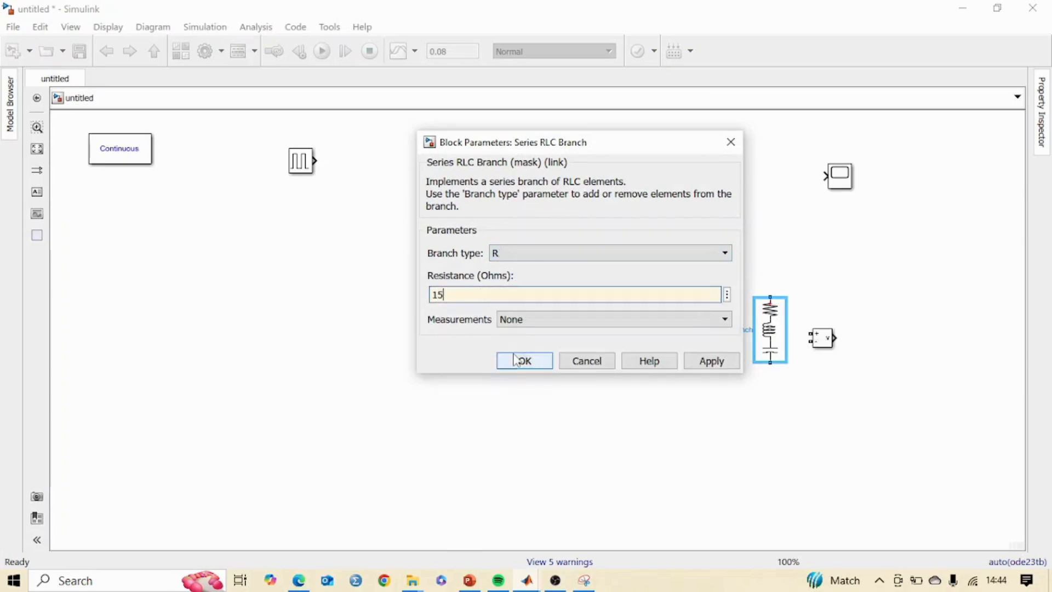
click(520, 361)
Move the AC Voltage Source to the supply side and rotate the thyristor so that it points upward
drag(535, 329, 262, 340)
click(537, 278)
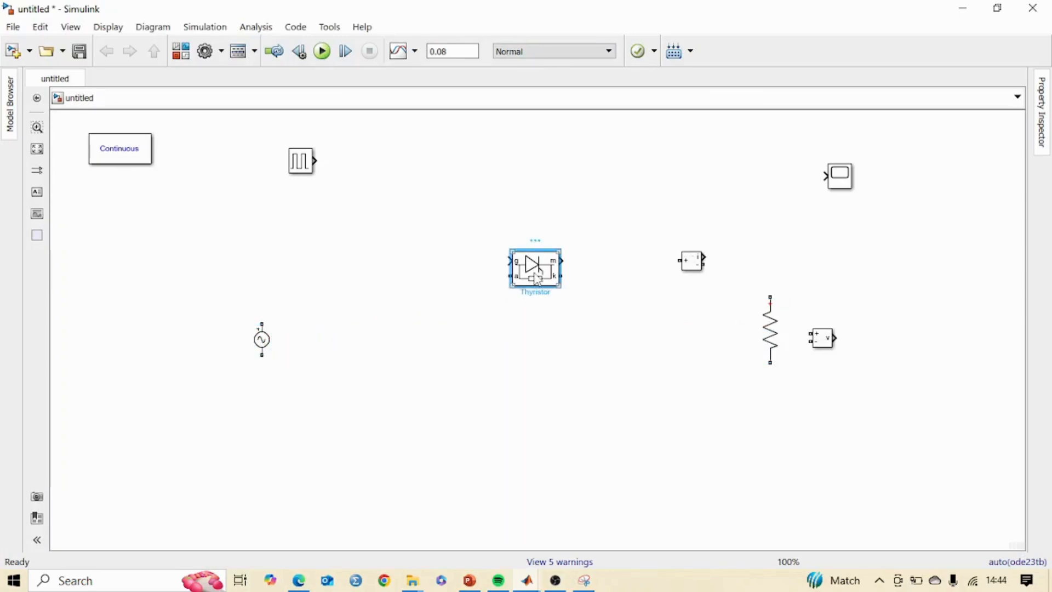
key(ctrl+r)
key(ctrl+r)
key(ctrl+r)
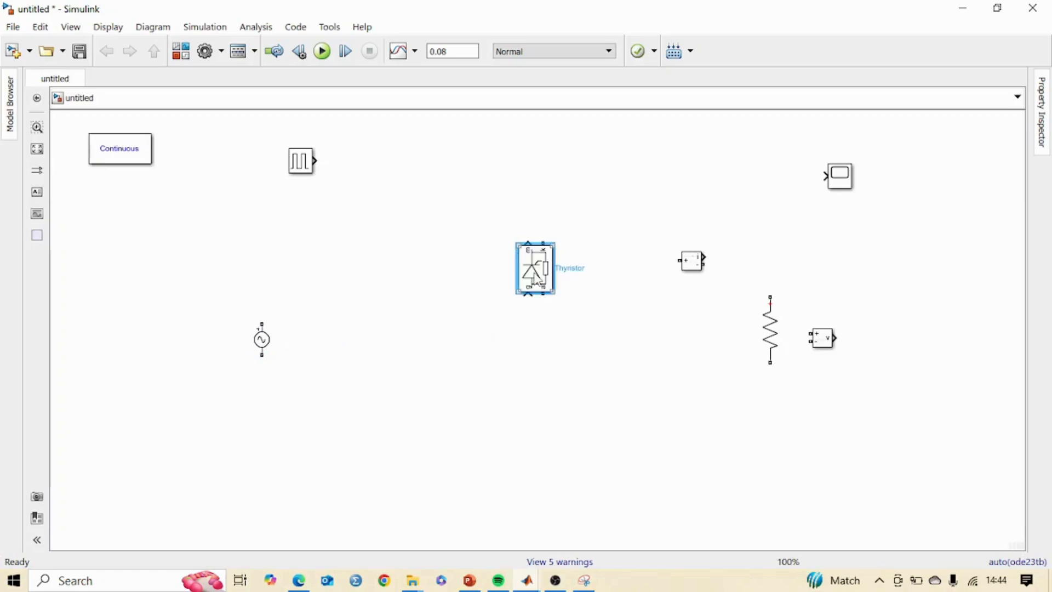
Duplicate the thyristor into four and arrange them as a two-by-two bridge between the AC source and the load
drag(537, 277, 579, 296)
click(435, 371)
key(ctrl+v)
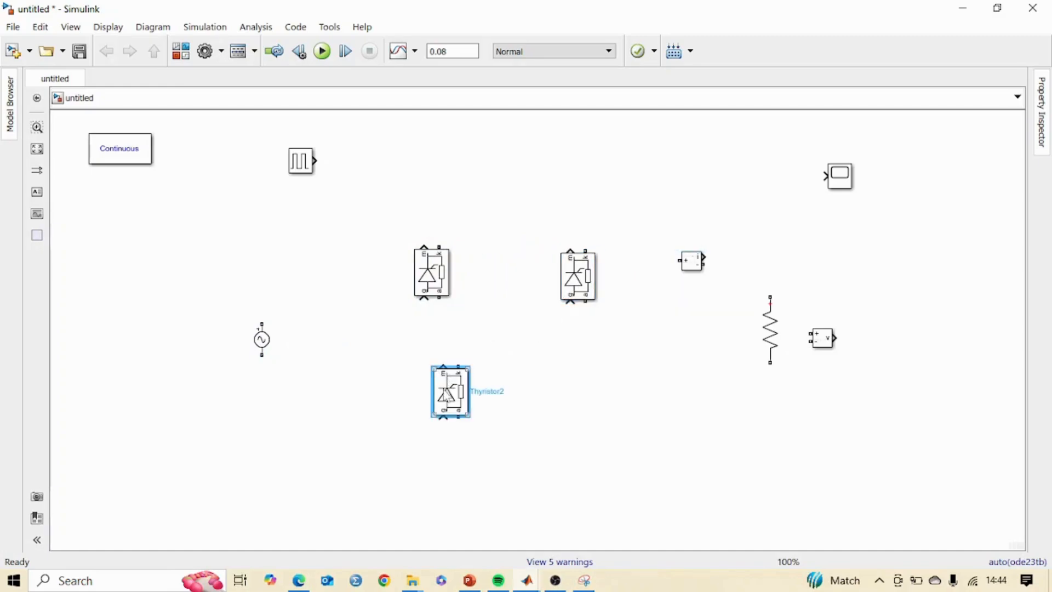
drag(443, 390, 427, 444)
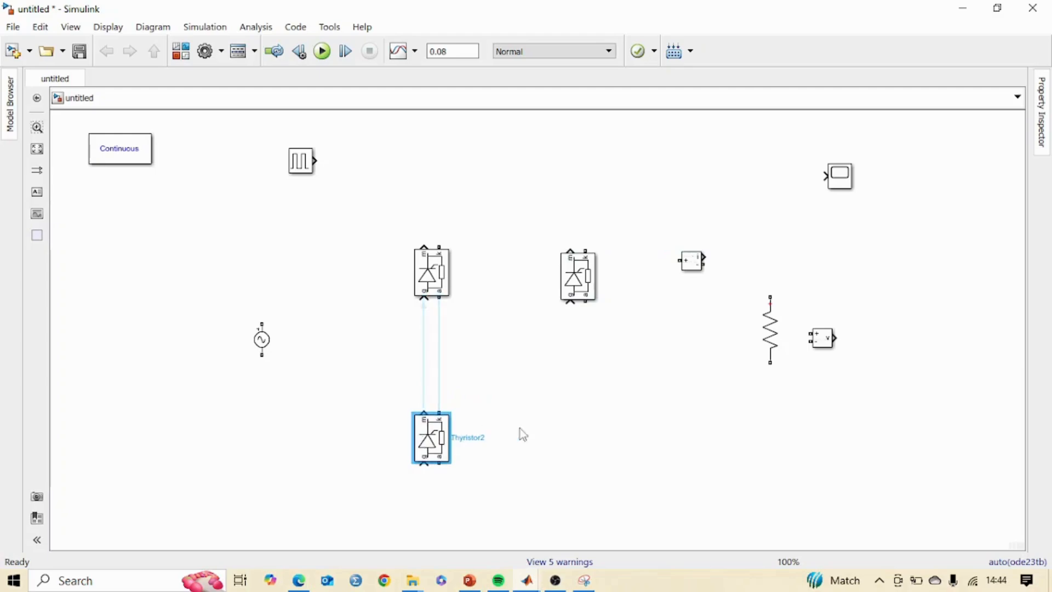
click(570, 435)
key(ctrl+v)
drag(602, 444, 573, 441)
Rename the upper-left thyristor of the bridge S1 and the lower-left one S2
click(427, 273)
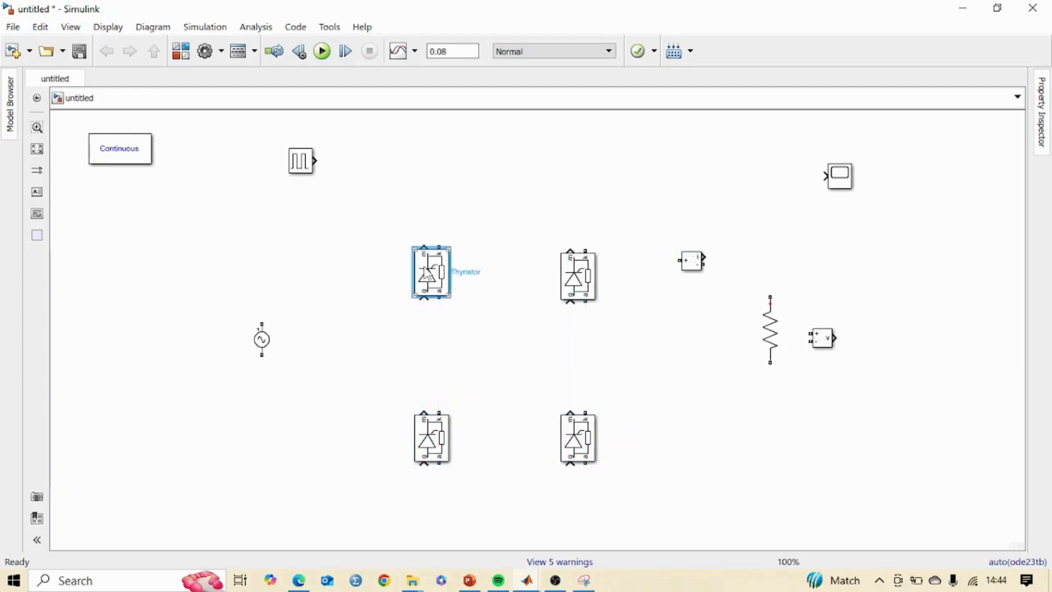
double_click(472, 272)
text(S1)
click(436, 439)
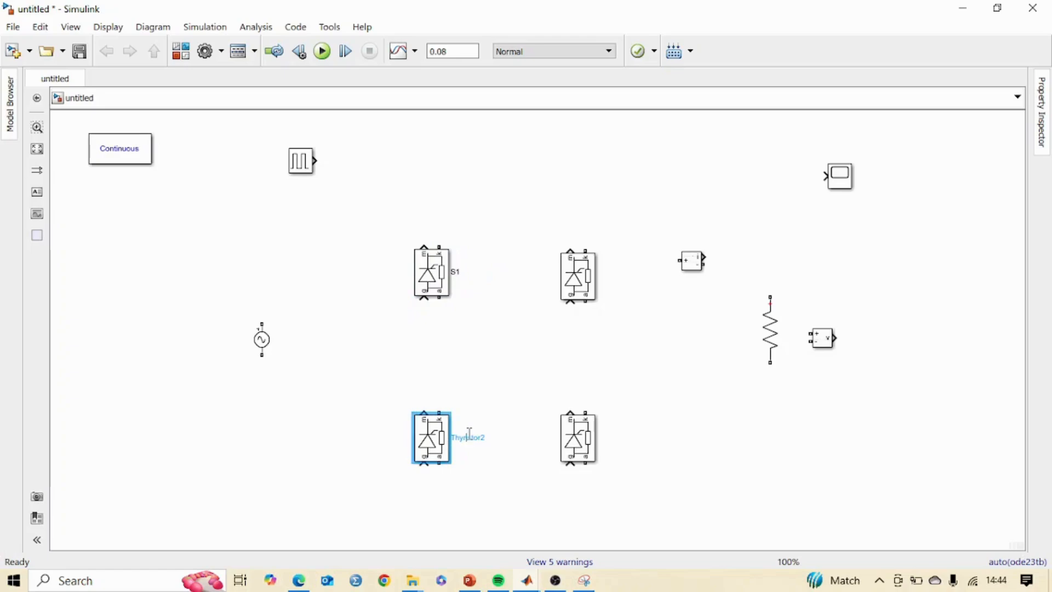
double_click(469, 437)
text(S2)
click(585, 289)
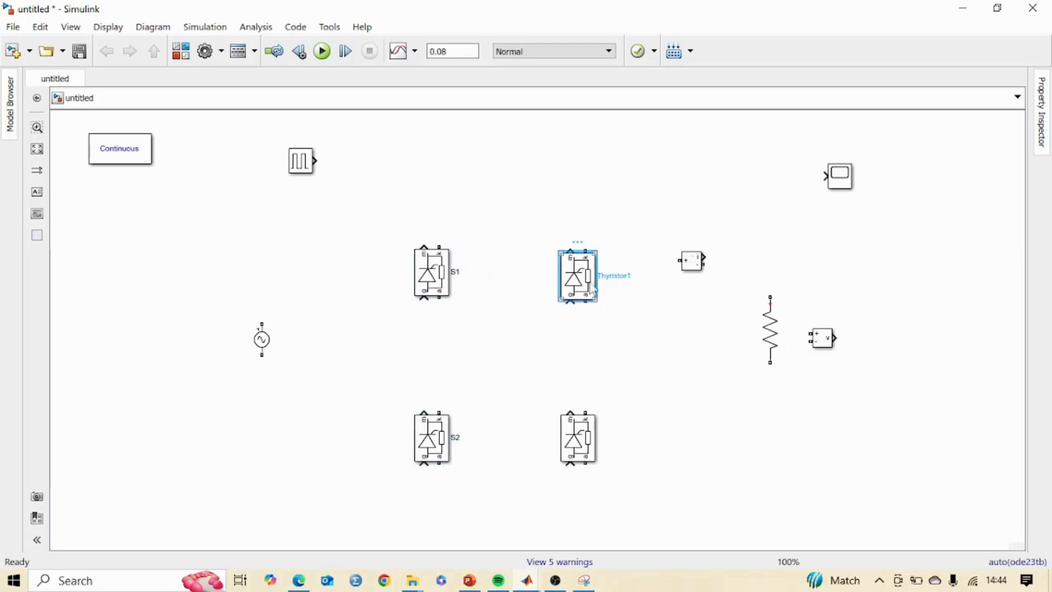
Rename the upper-right thyristor of the bridge S3 and the lower-right one S4
double_click(613, 276)
text(S3)
click(583, 456)
double_click(610, 436)
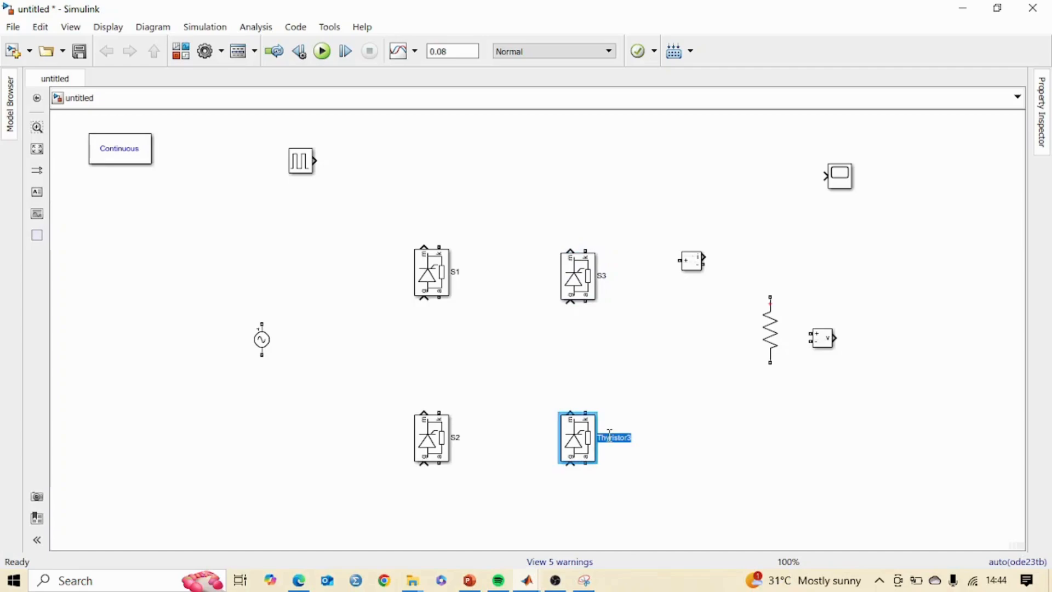
text(S4)
click(624, 455)
Wire the four thyristors into a bridge and connect the AC source between the S1–S2 and S3–S4 leg midpoints
drag(434, 301, 439, 413)
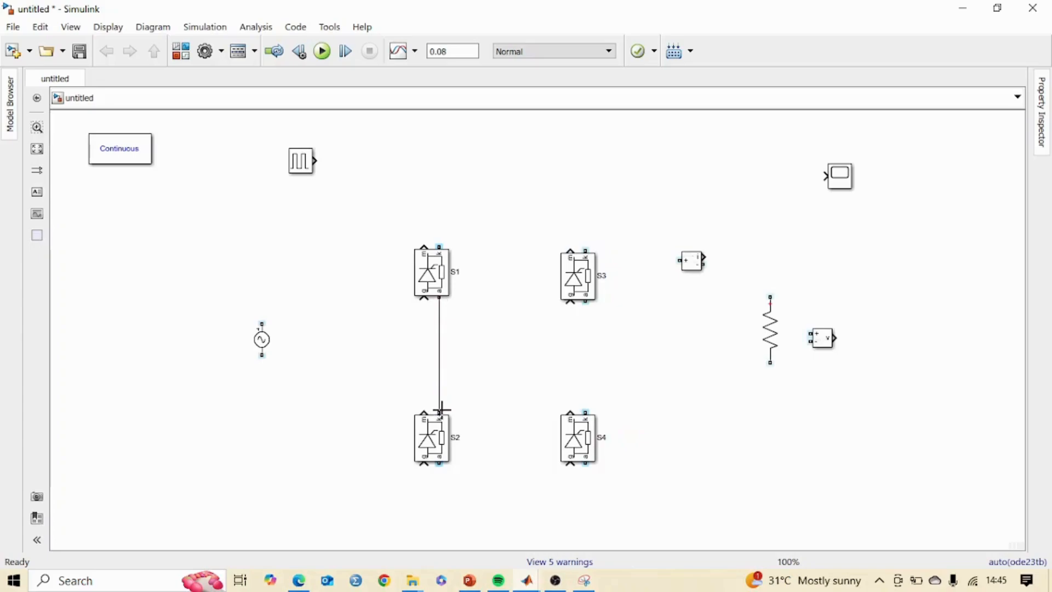
drag(584, 310, 586, 412)
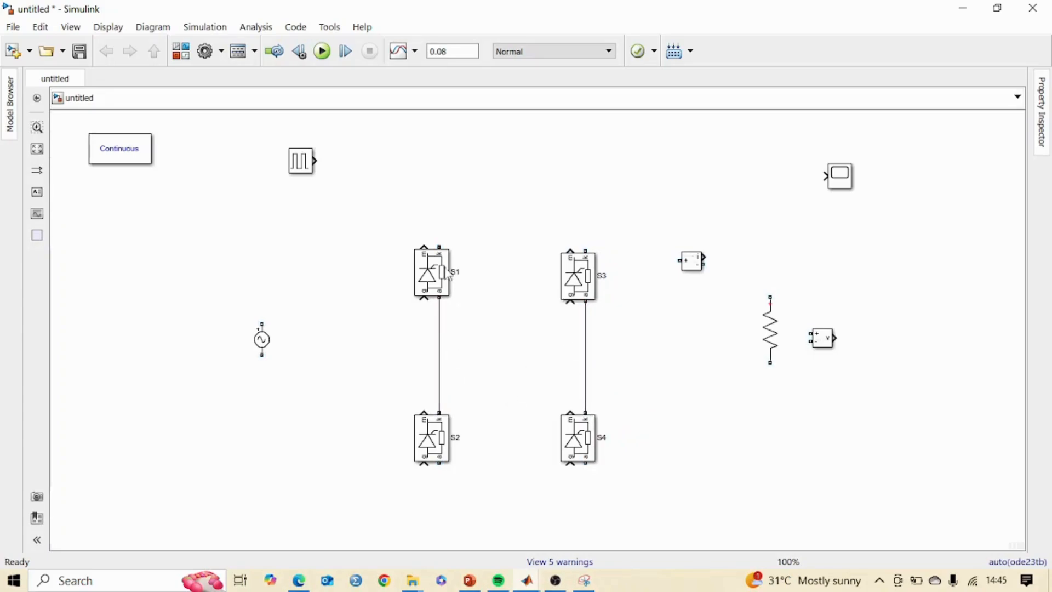
drag(439, 247, 585, 251)
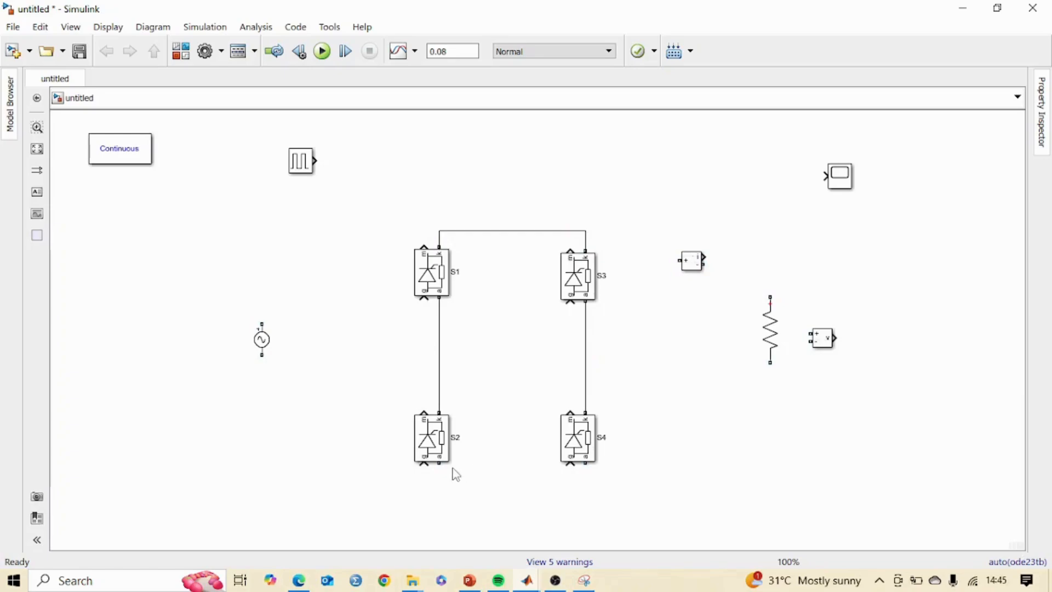
drag(441, 470, 585, 464)
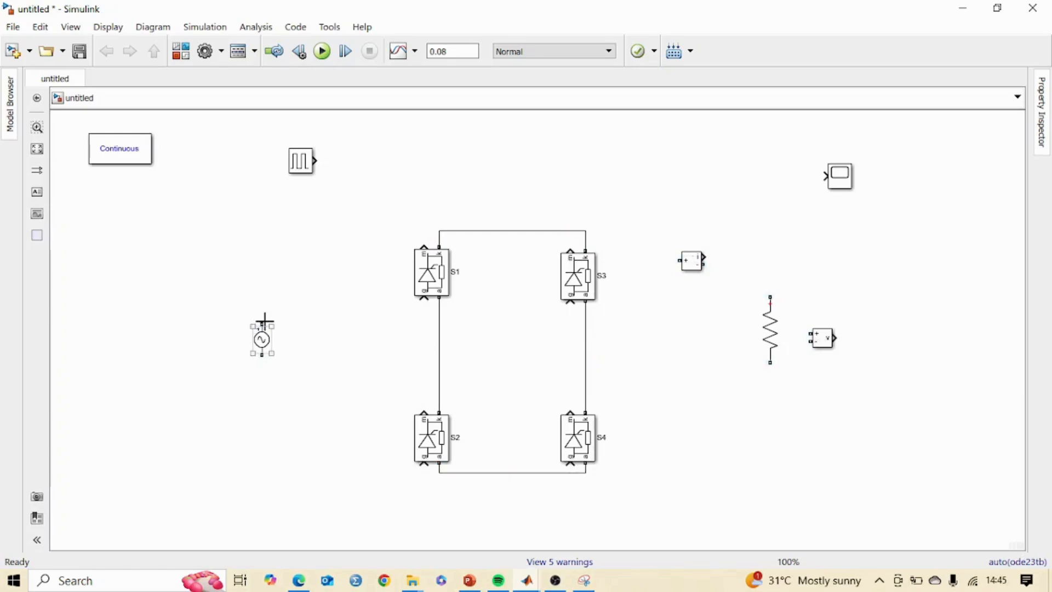
drag(262, 323, 439, 316)
drag(263, 357, 585, 381)
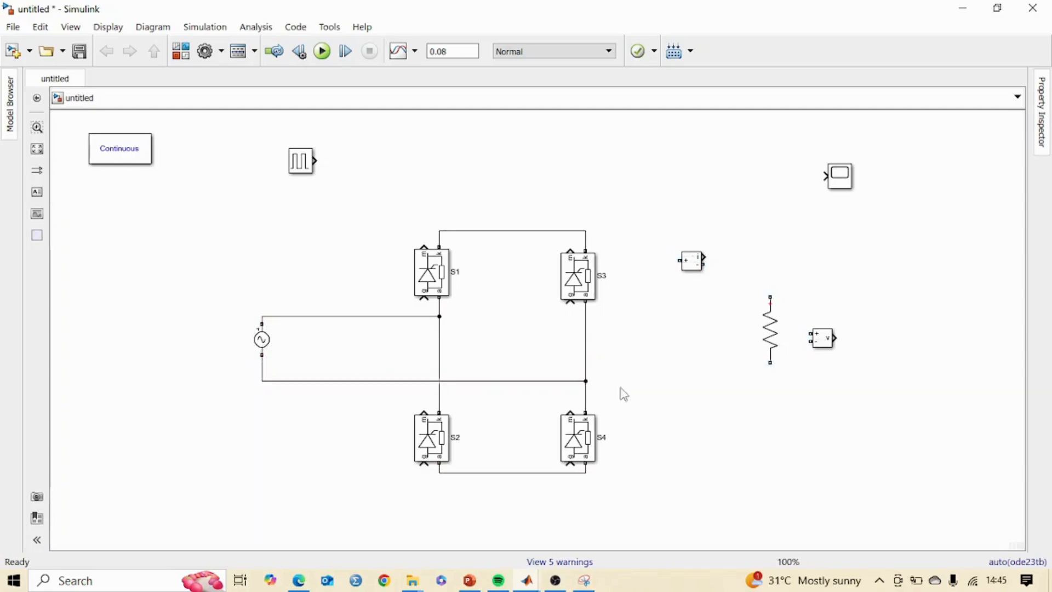
Connect the resistor across the bridge's upper and lower output rails with the Current Measurement block in series on the upper one
drag(696, 266, 585, 234)
click(770, 324)
drag(771, 296, 704, 237)
mouse_move(771, 363)
mouse_down()
mouse_move(646, 475)
mouse_move(587, 473)
mouse_up()
mouse_move(816, 335)
mouse_down()
mouse_move(848, 336)
mouse_move(769, 293)
mouse_move(778, 296)
mouse_up()
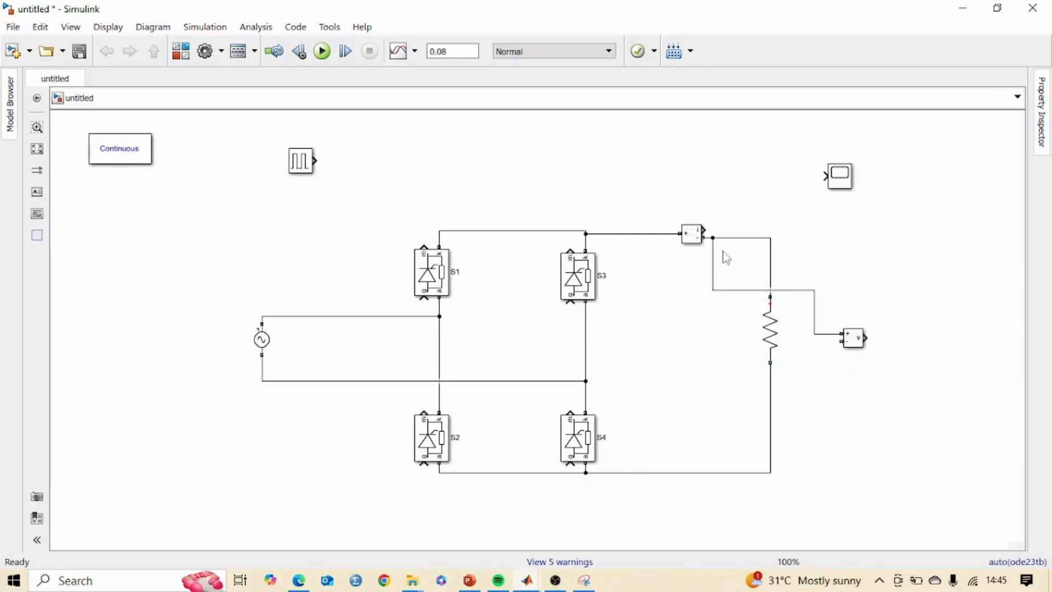
click(739, 296)
key(Delete)
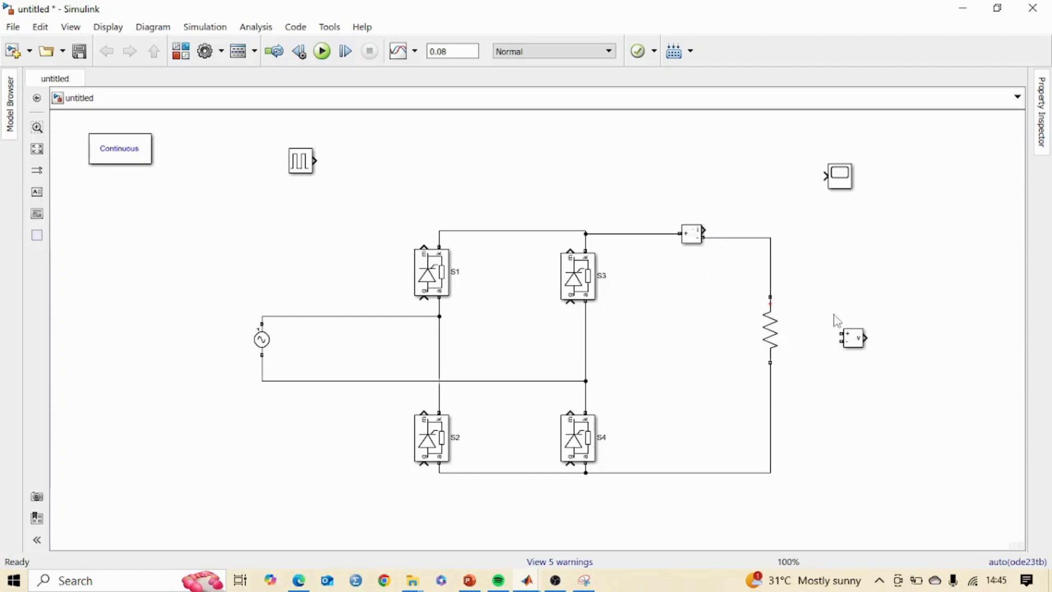
Connect the Voltage Measurement block's positive and negative terminals across the load resistor
drag(843, 336, 769, 279)
drag(843, 342, 771, 395)
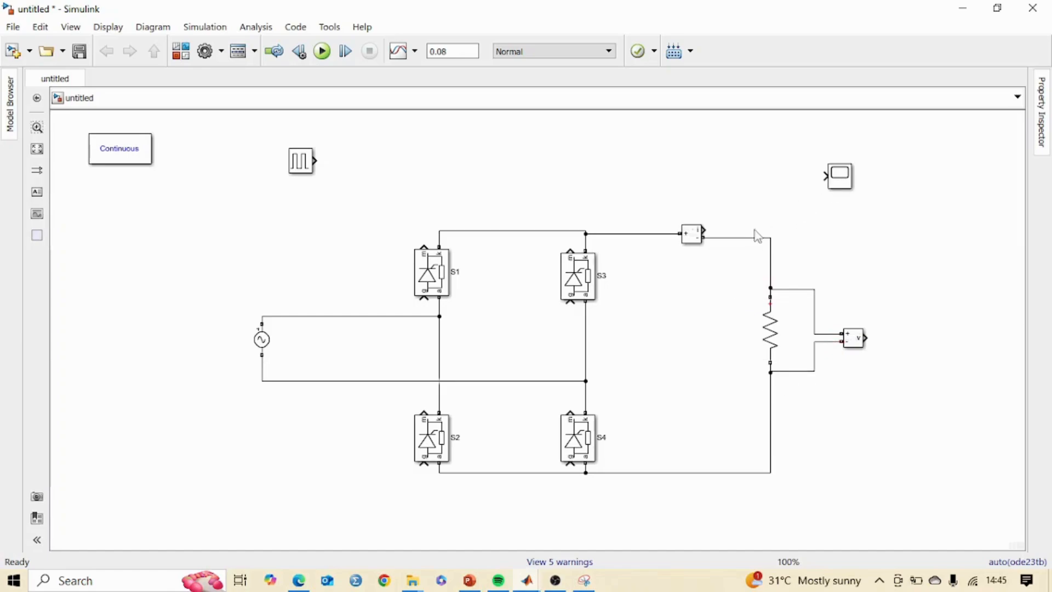
Duplicate the Voltage Measurement block and connect the copy across the AC voltage source
click(851, 340)
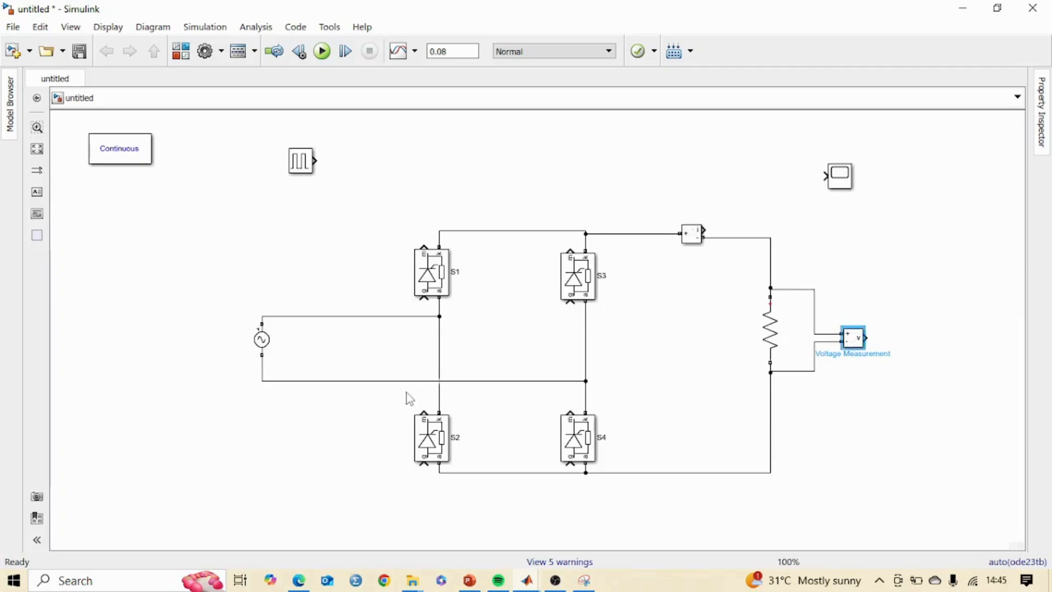
click(350, 346)
key(ctrl+v)
drag(345, 346, 307, 317)
drag(344, 352, 308, 381)
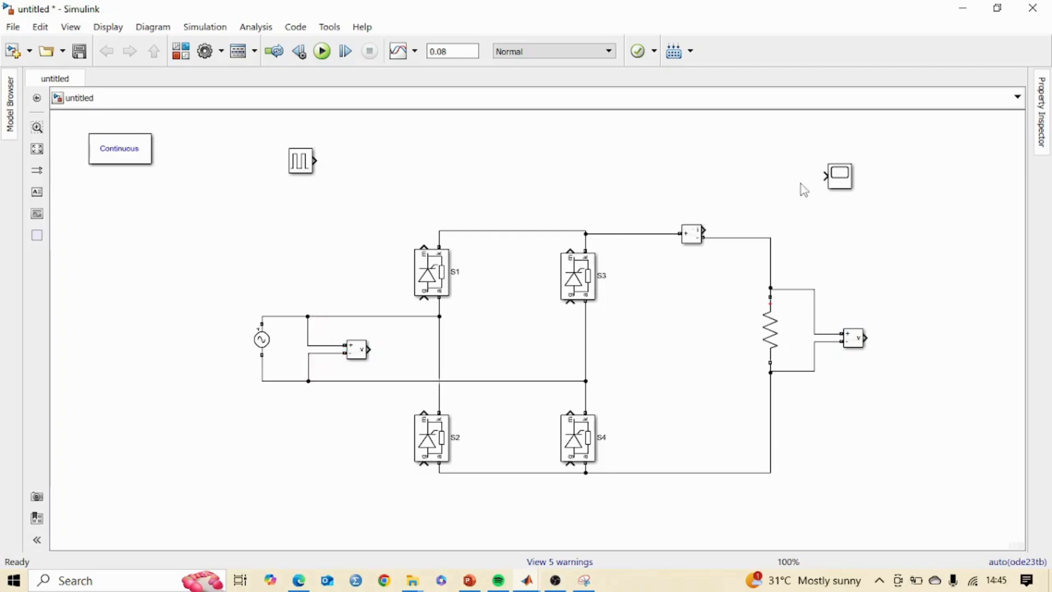
Set the scope to three input ports and a layout of three displays stacked in one column
click(838, 180)
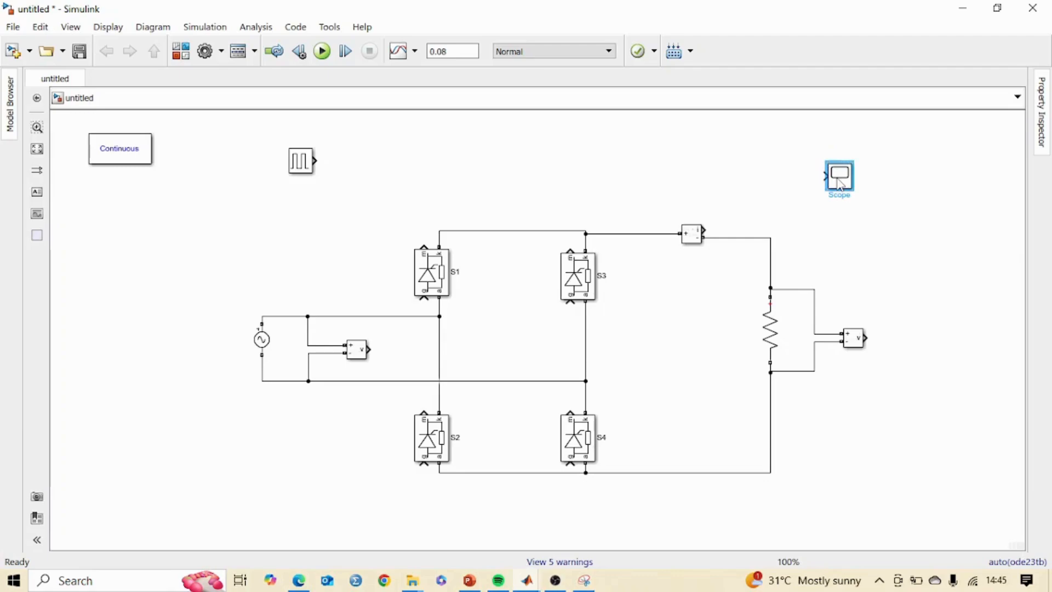
double_click(840, 184)
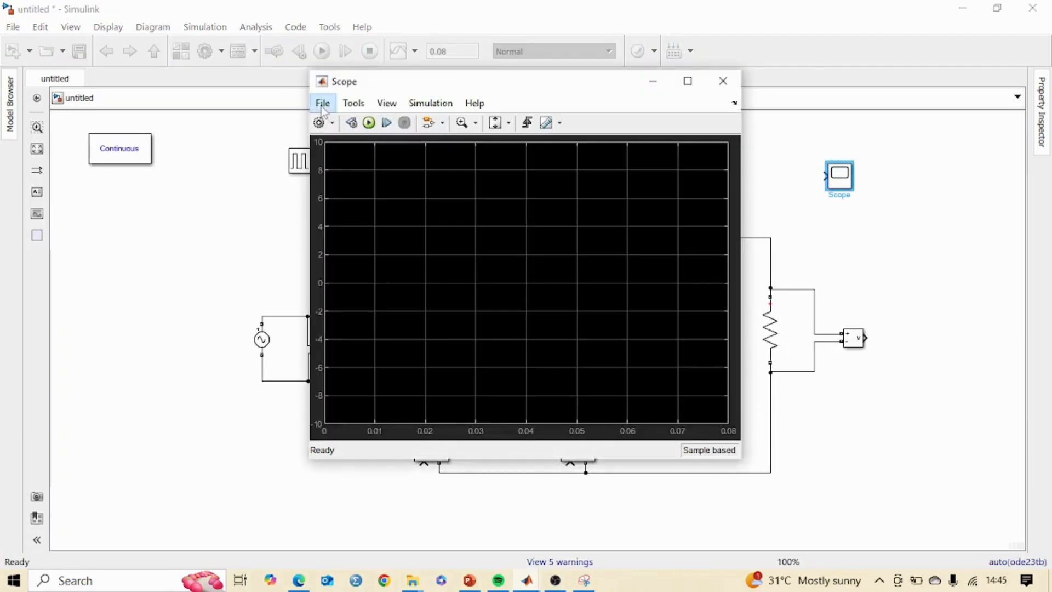
click(323, 103)
mouse_move(475, 151)
click(517, 174)
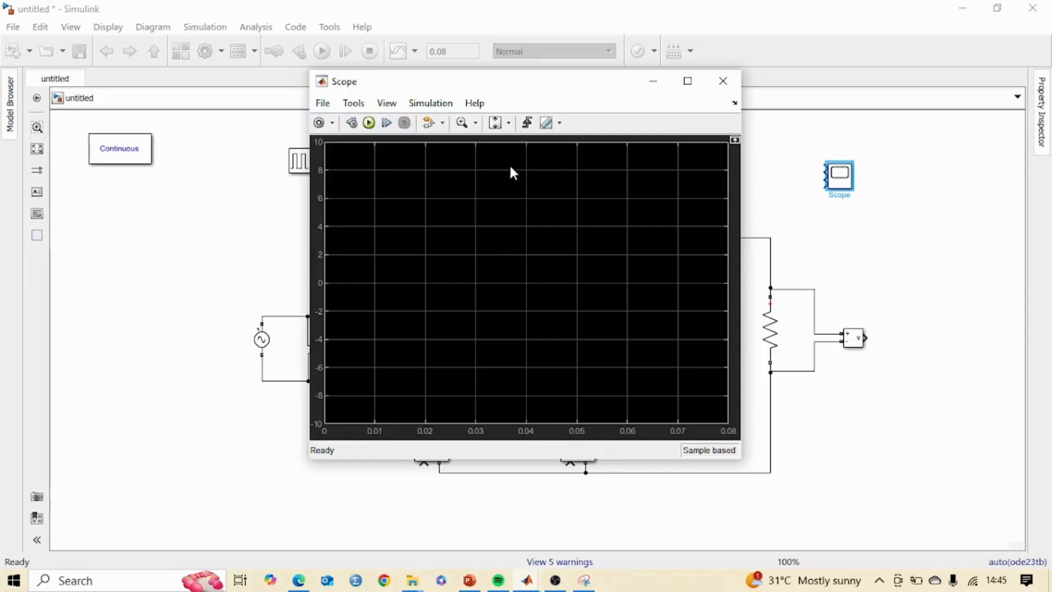
click(387, 103)
click(411, 125)
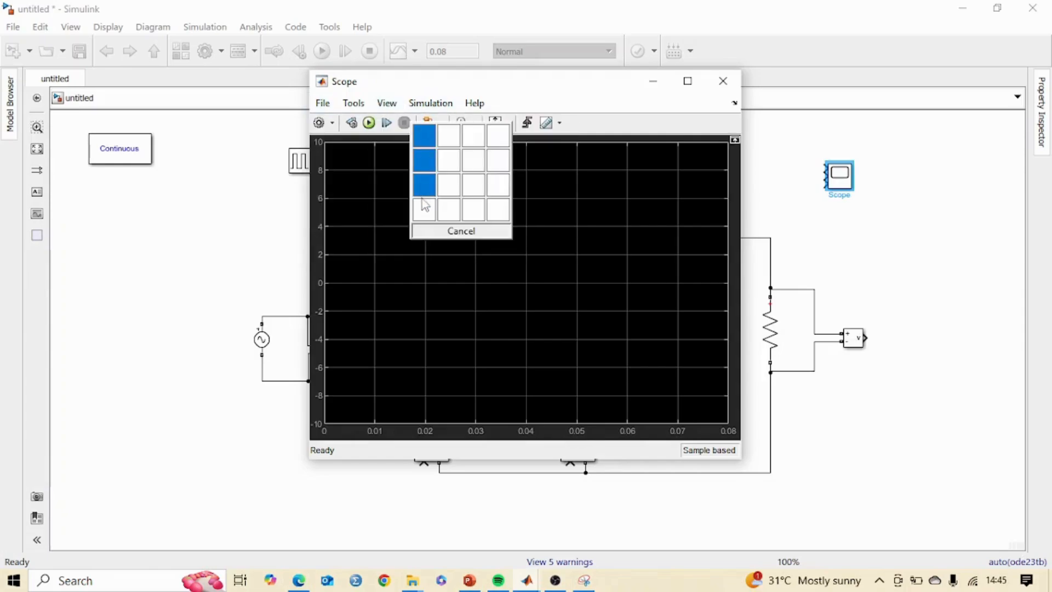
click(425, 202)
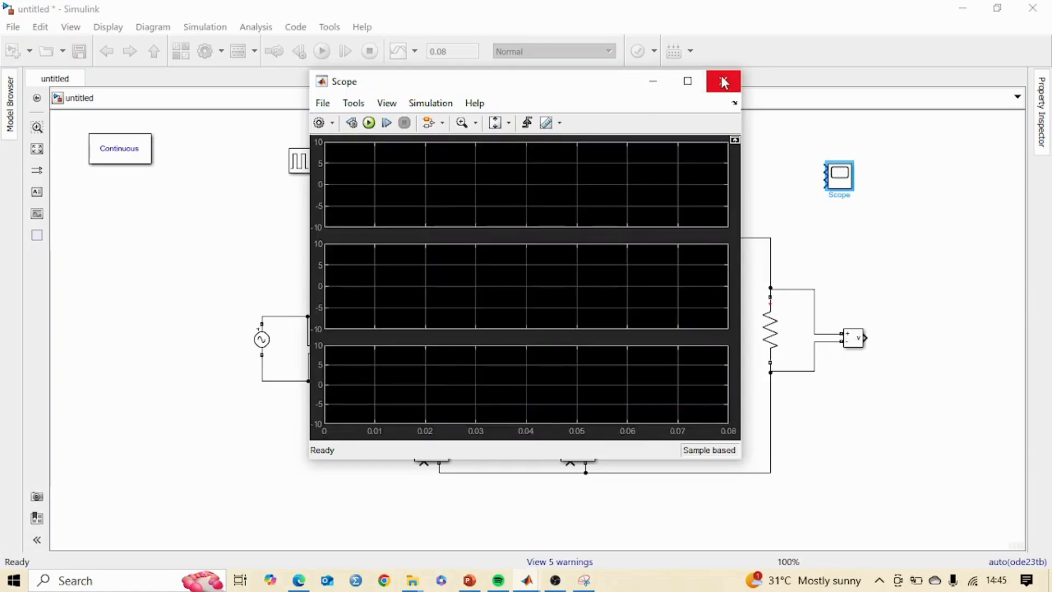
click(723, 81)
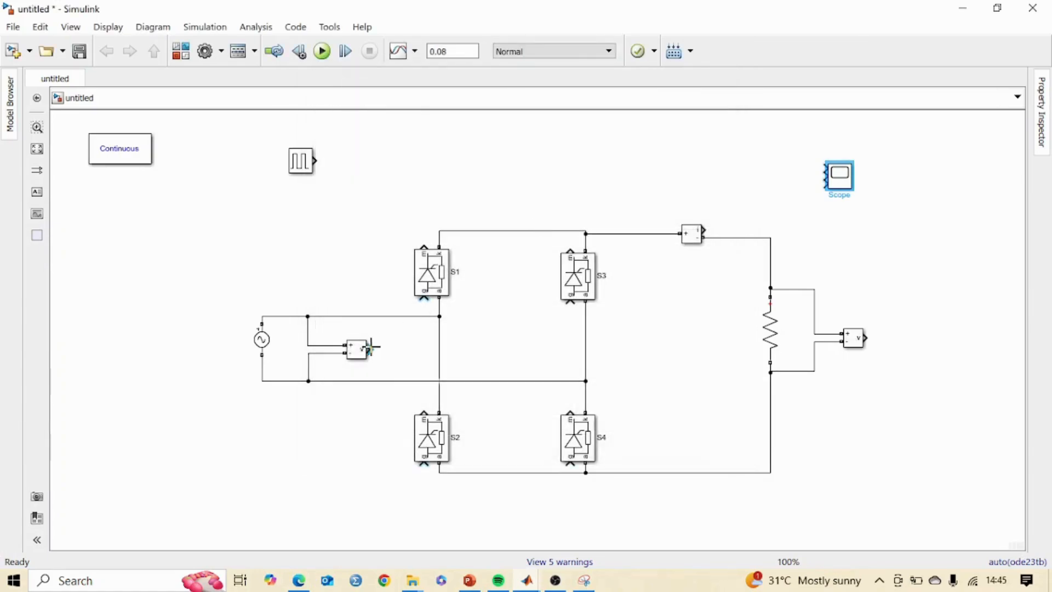
Connect the source voltage, load current and load voltage measurements to the scope's three inputs in that order, and shift the scope outward
drag(368, 349, 825, 169)
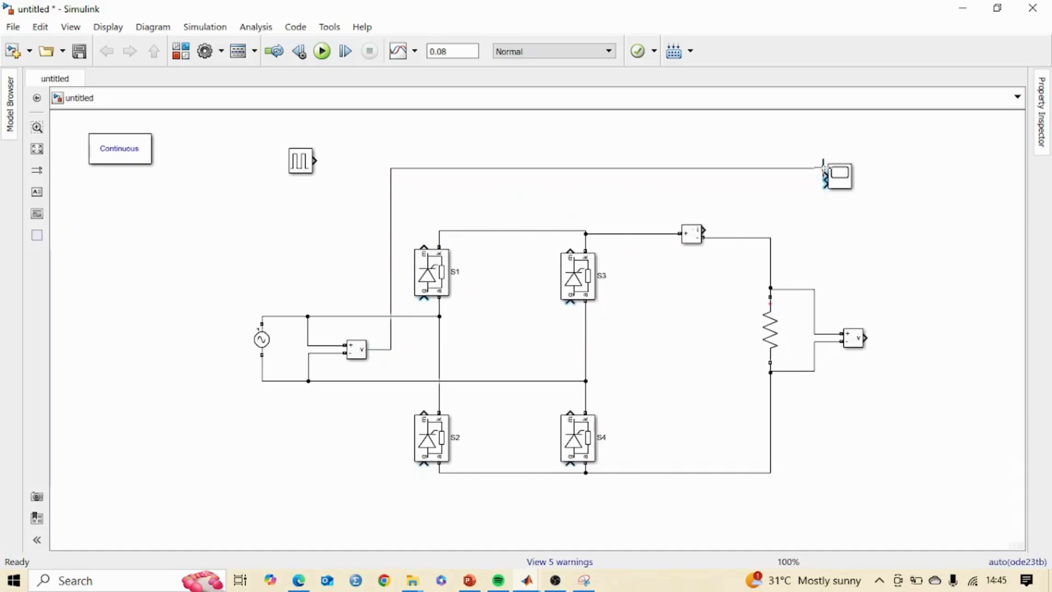
drag(743, 211, 824, 176)
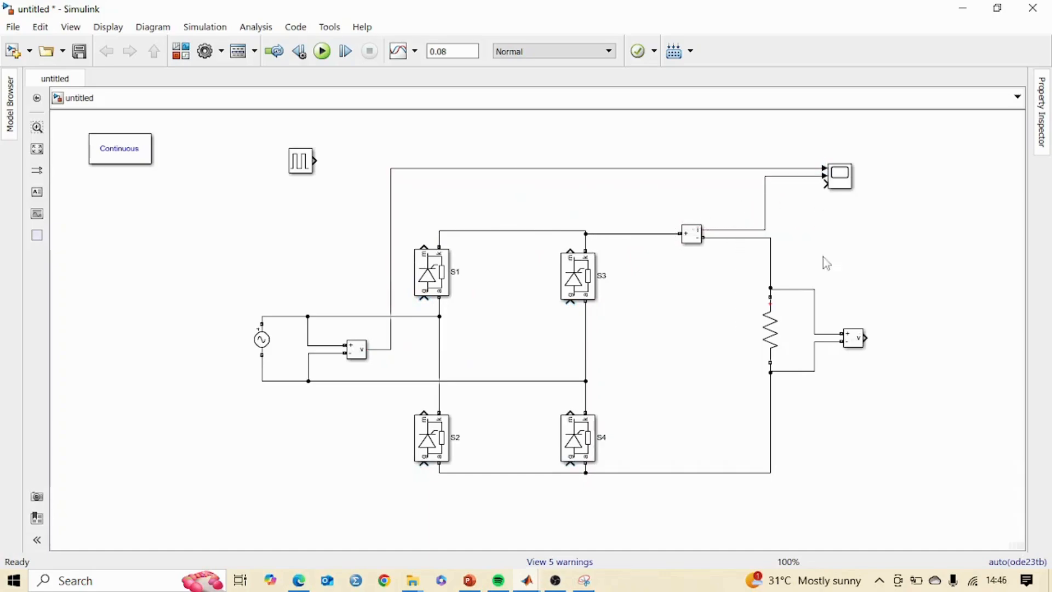
drag(865, 338, 919, 187)
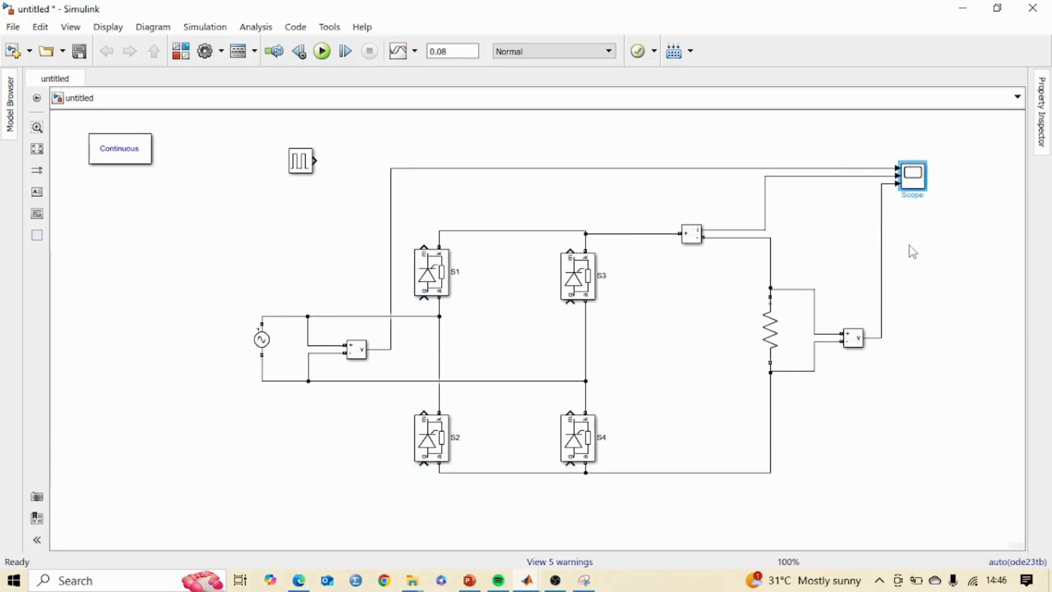
drag(304, 172, 406, 209)
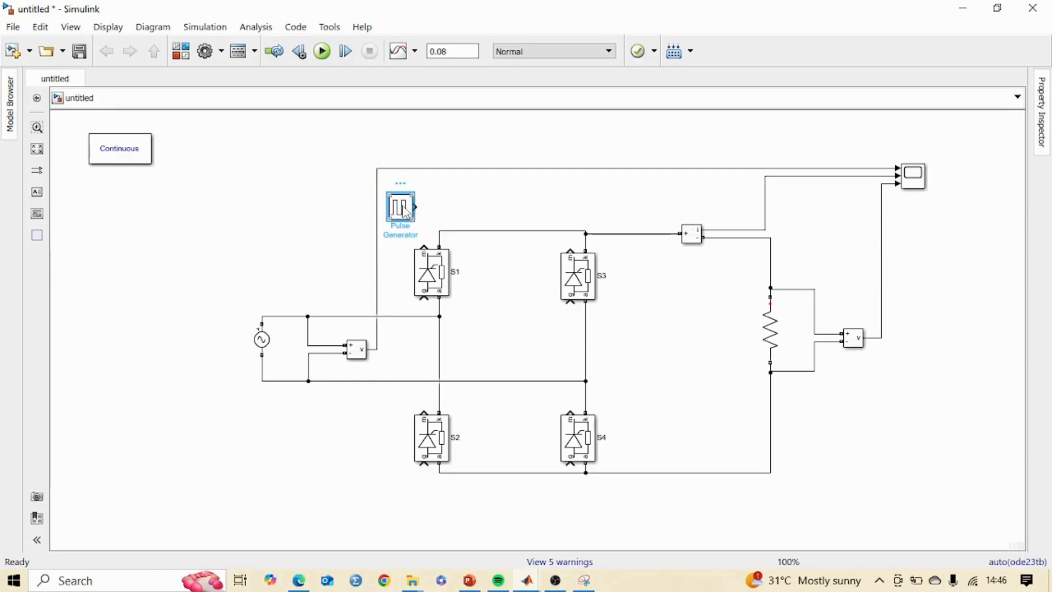
double_click(401, 211)
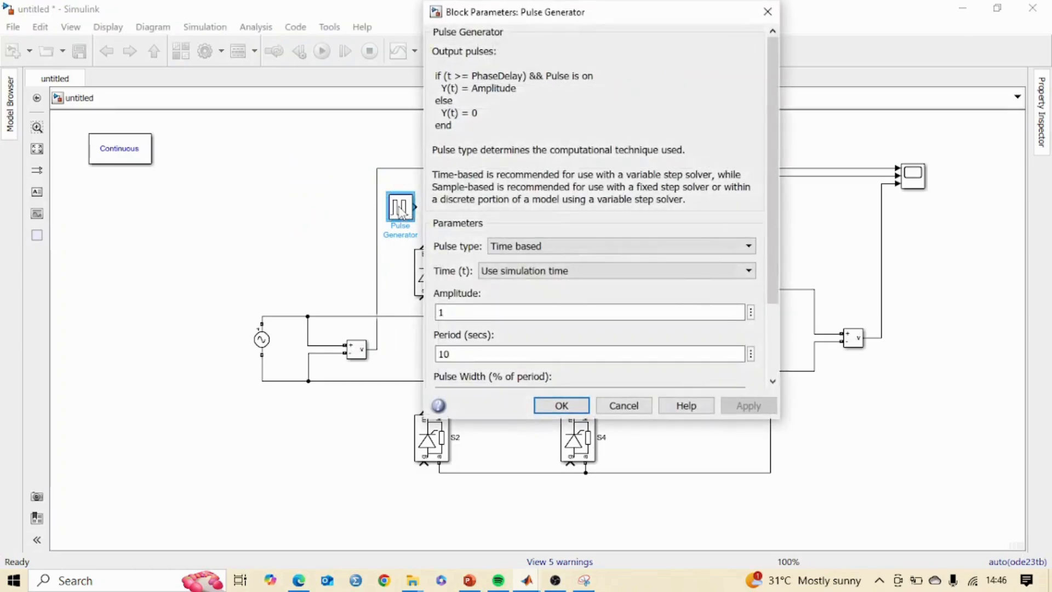
scroll(500, 278, down, 3)
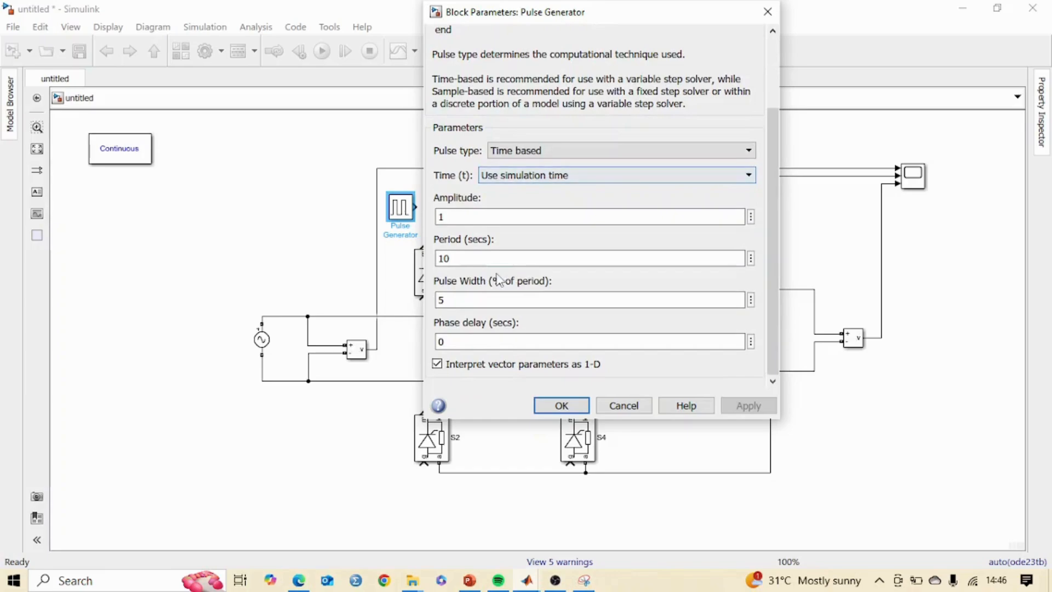
double_click(487, 260)
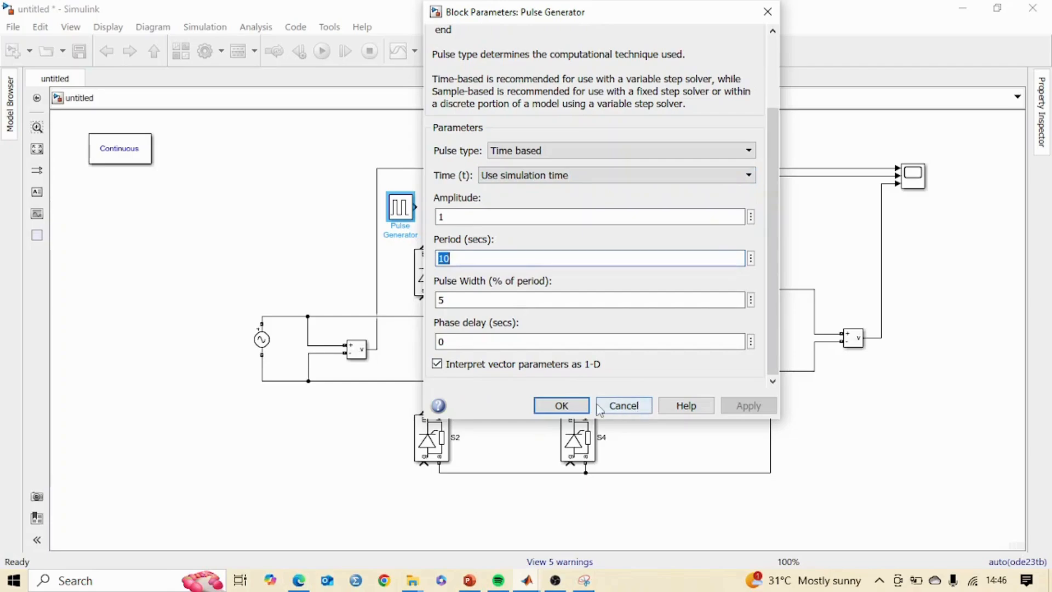
click(619, 406)
Set the AC Voltage Source to a peak amplitude of 120 V and a frequency of 50 Hz
click(263, 347)
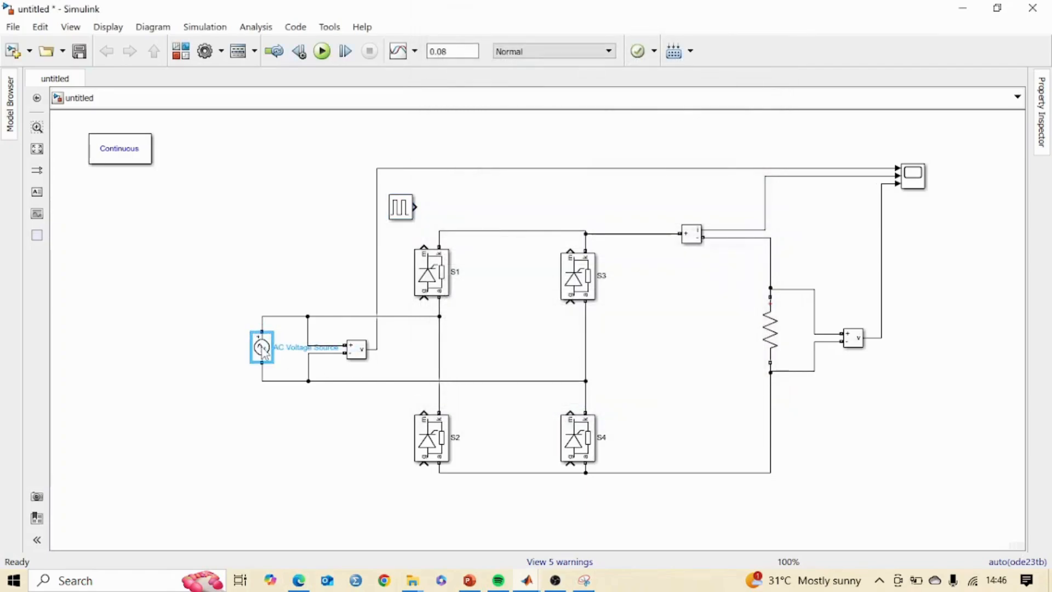
double_click(263, 351)
double_click(420, 301)
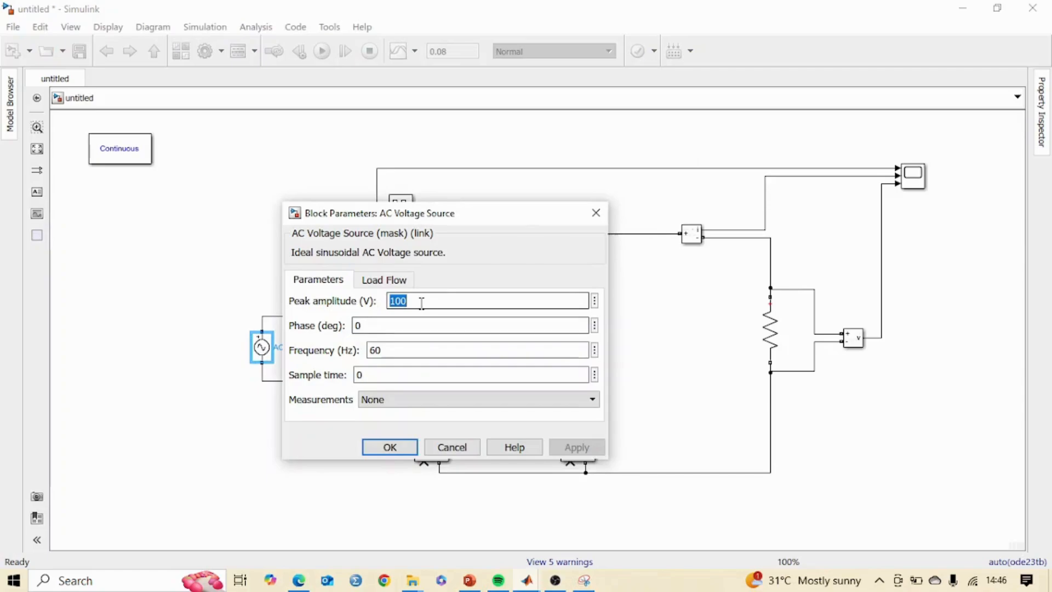
text(1)
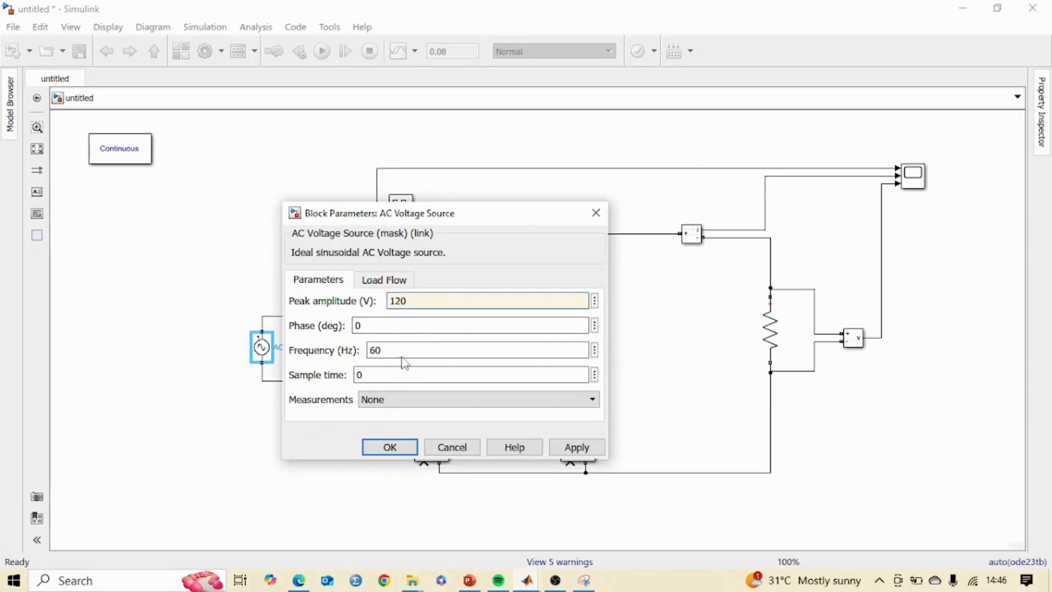
double_click(400, 350)
text(50)
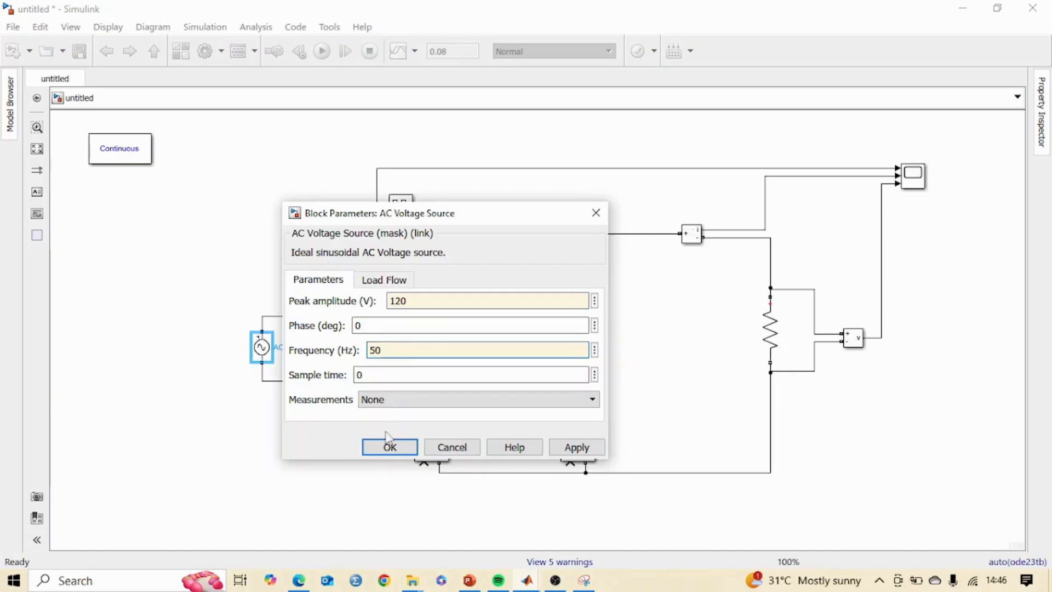
click(392, 448)
Set the Pulse Generator's period to 1/50 s and its phase delay to (1/50)*(30/360) s
double_click(402, 211)
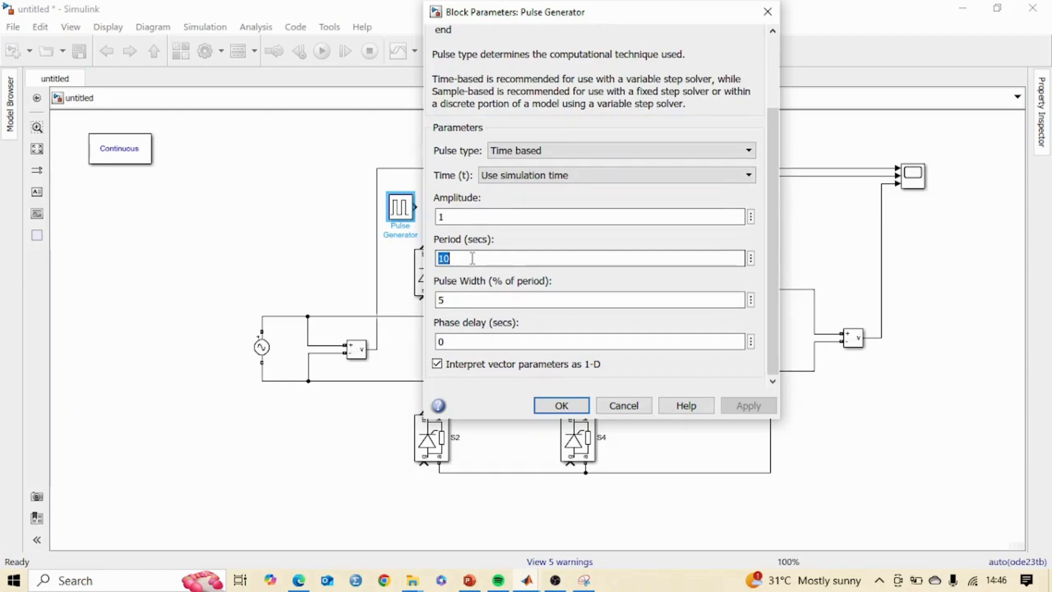
text(1/5)
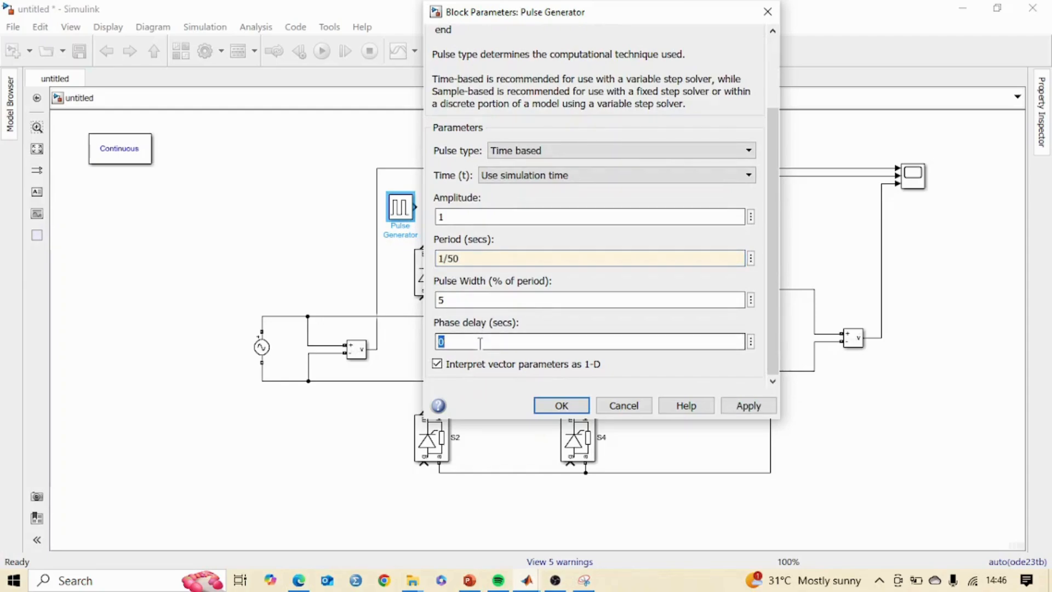
text(1)
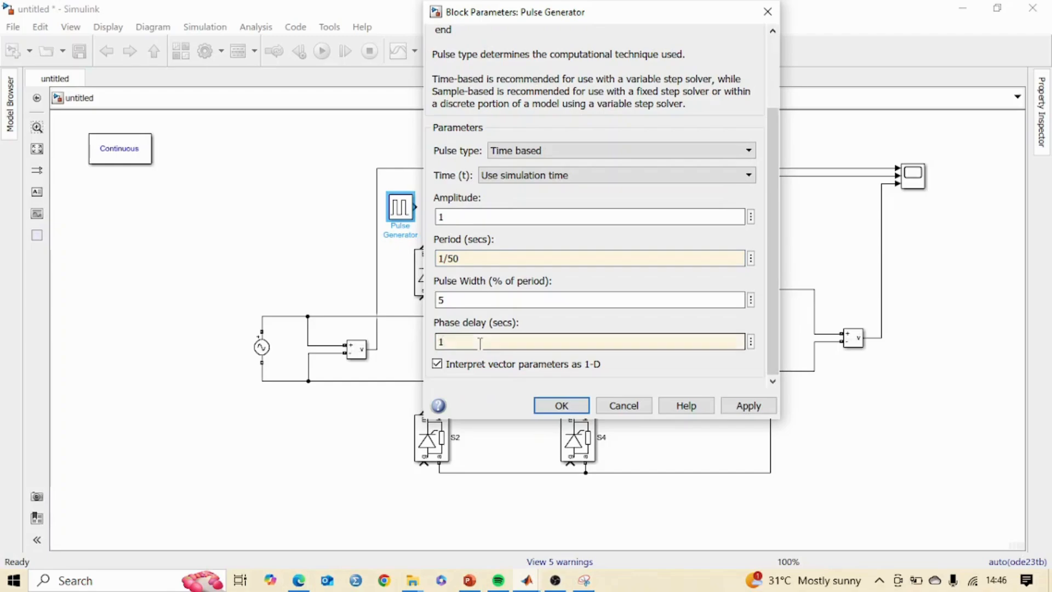
text(/50)*(30/360))
click(562, 406)
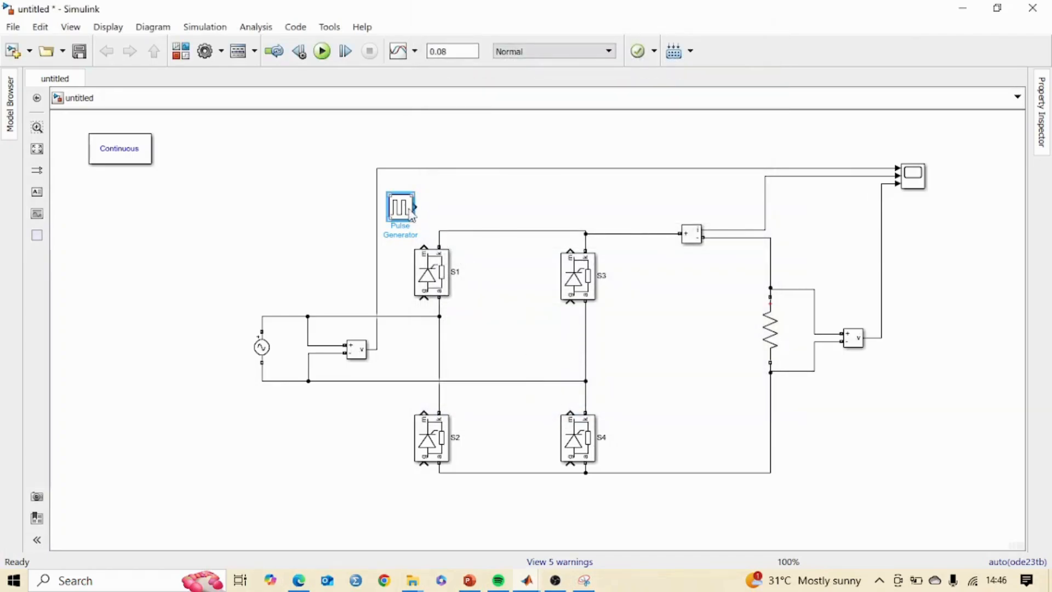
Connect the Pulse Generator to the gate of S1, and duplicate it to drive the gate of S4
drag(412, 214, 423, 300)
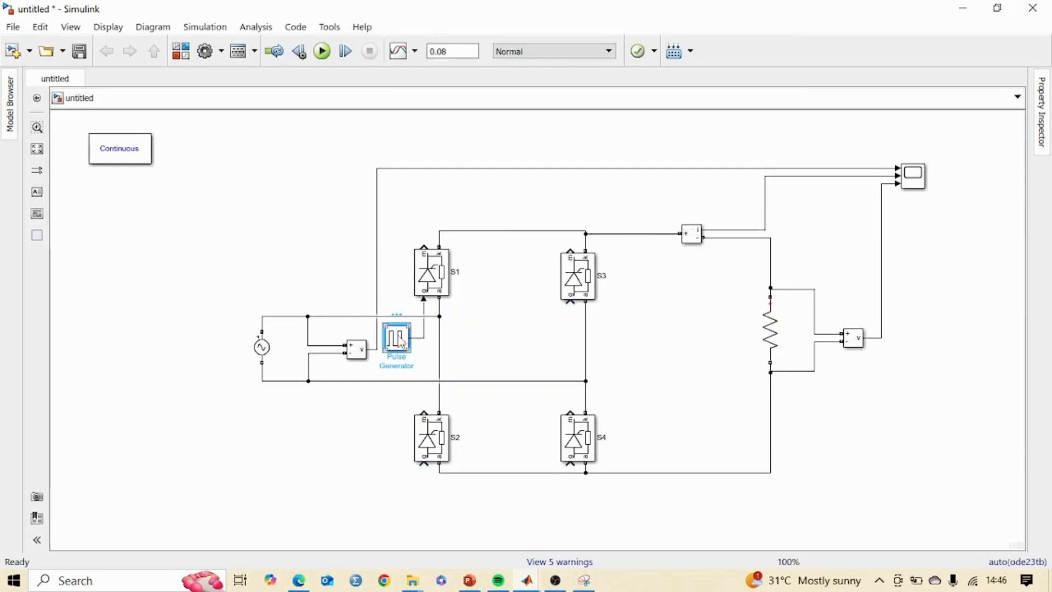
key(ctrl+c)
click(534, 517)
key(ctrl+v)
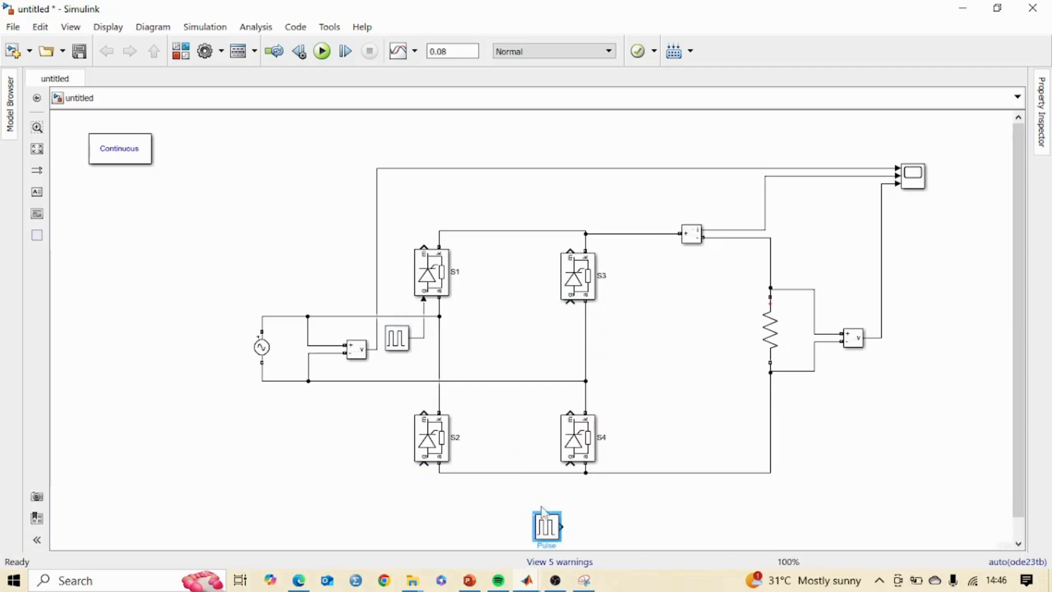
drag(554, 531, 570, 467)
click(534, 507)
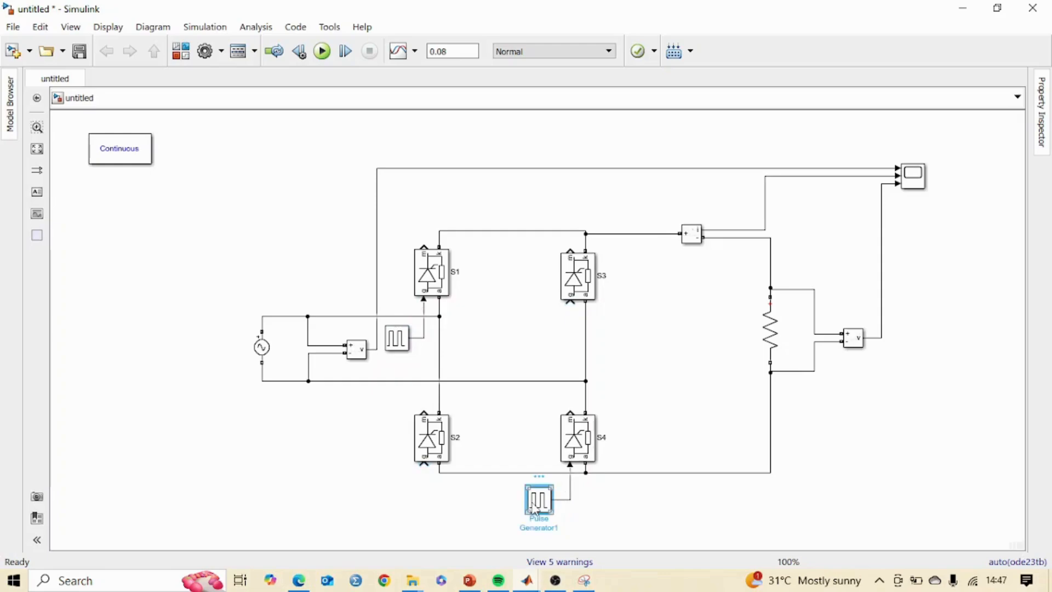
Paste a copy of the Pulse Generator beside S2's gate and set its phase delay to (1/50)*(210/360) s
click(388, 495)
key(ctrl+v)
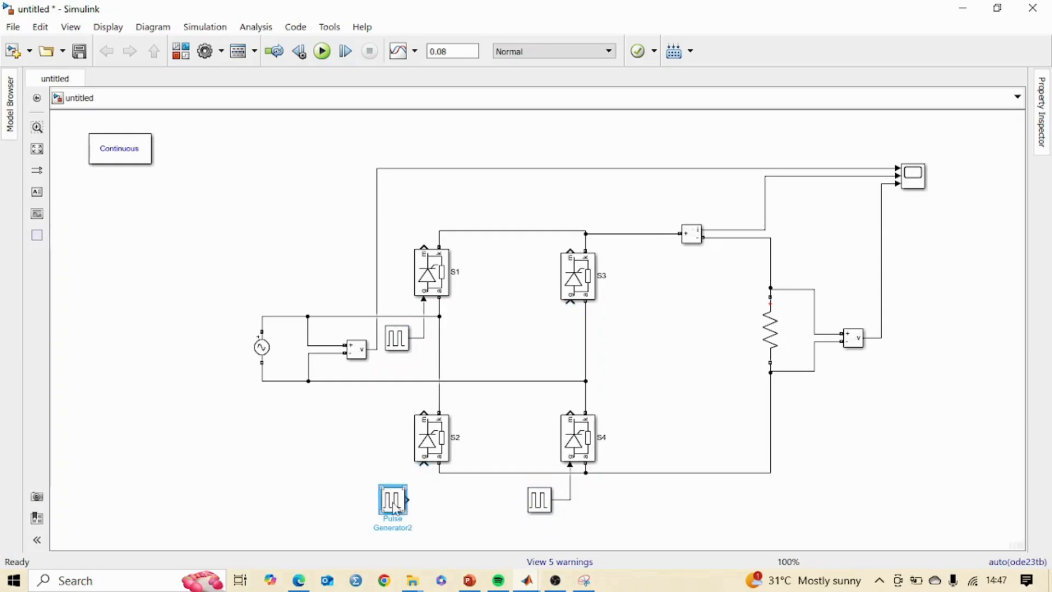
drag(396, 510, 376, 509)
double_click(375, 502)
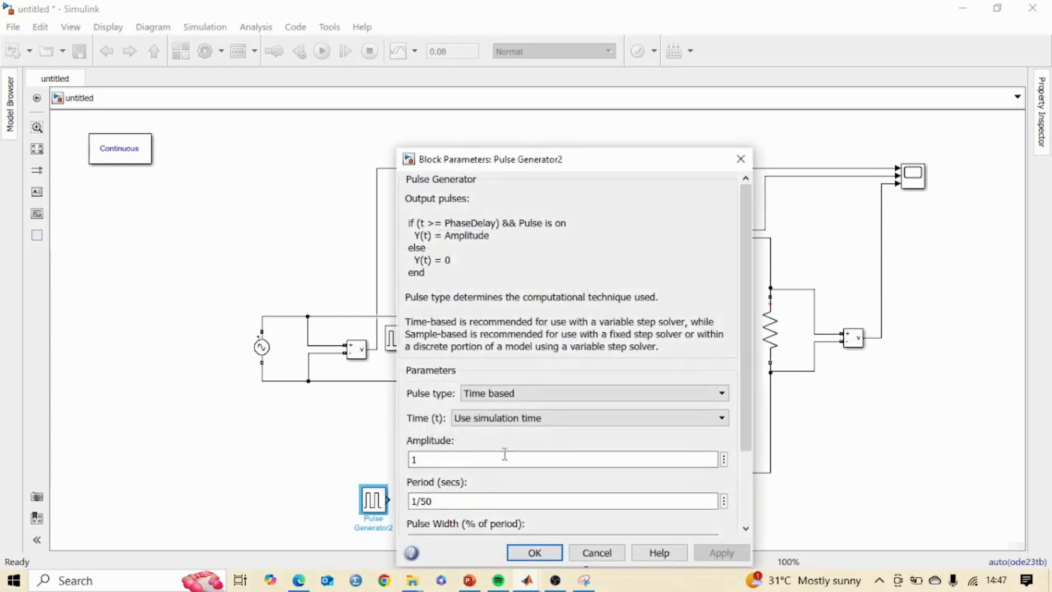
scroll(505, 454, down, 3)
click(457, 489)
double_click(455, 489)
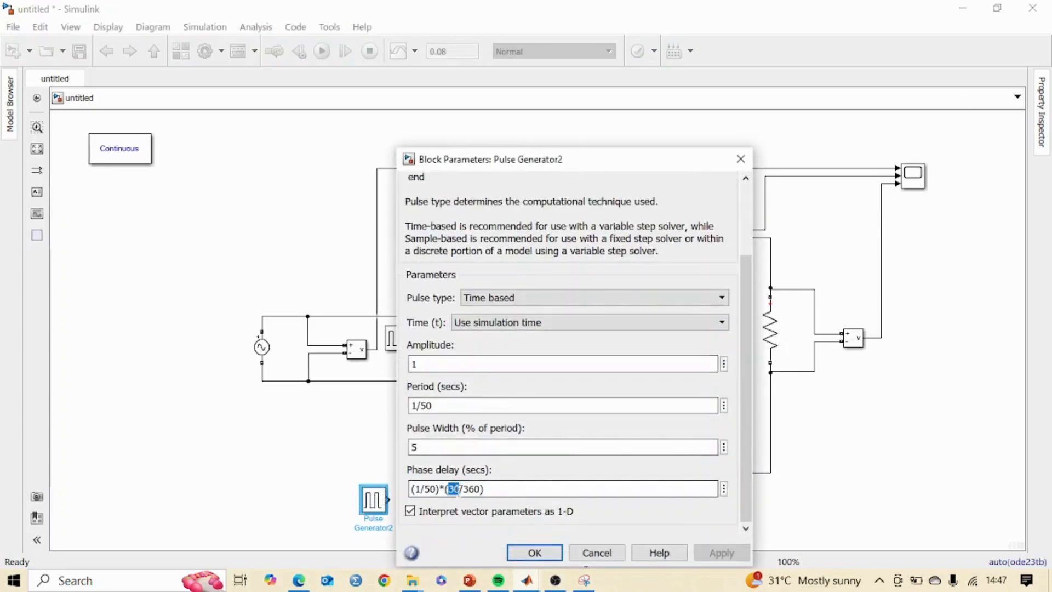
text(210)
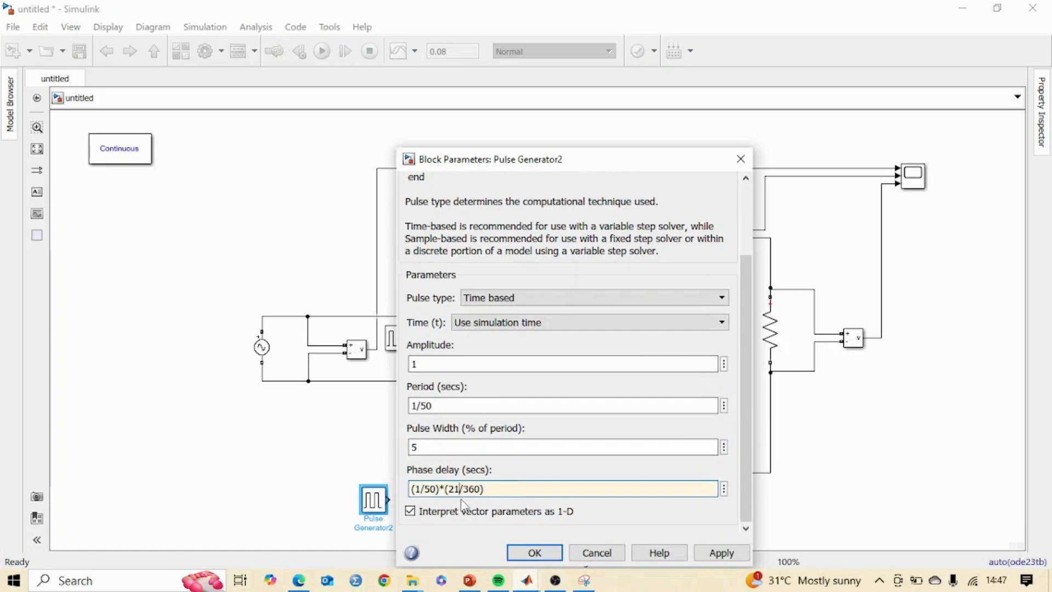
click(526, 552)
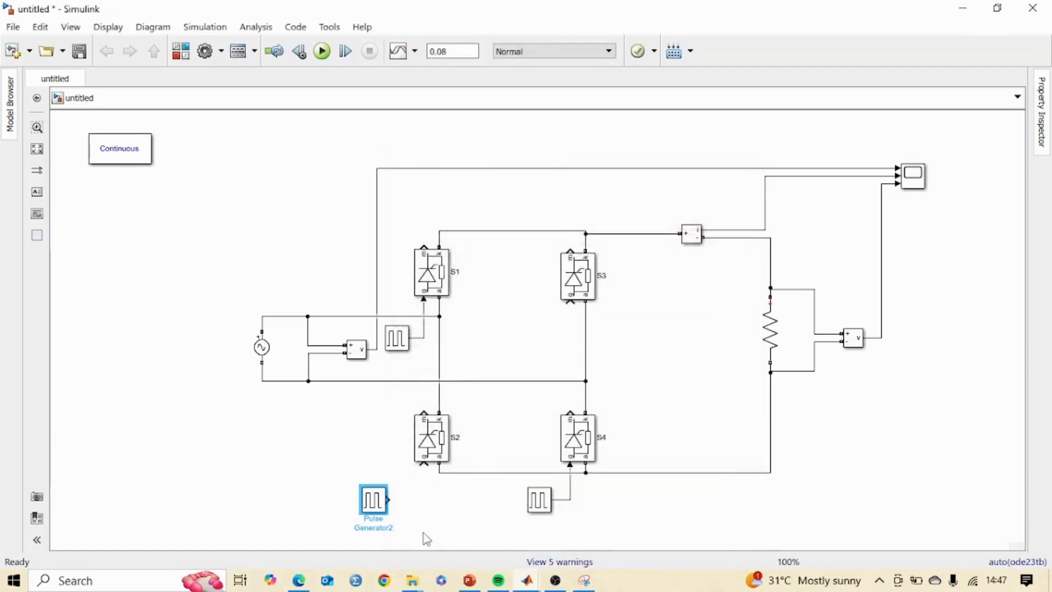
Connect the new Pulse Generator to the gate of S2, and duplicate it to drive the gate of S3
drag(389, 499, 424, 466)
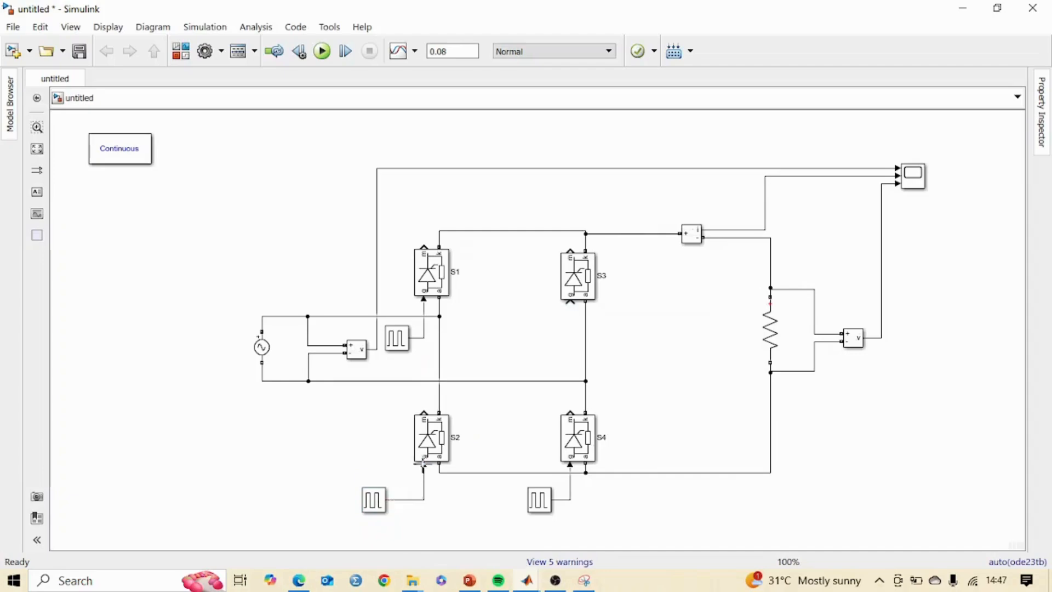
click(373, 499)
click(545, 348)
key(ctrl+v)
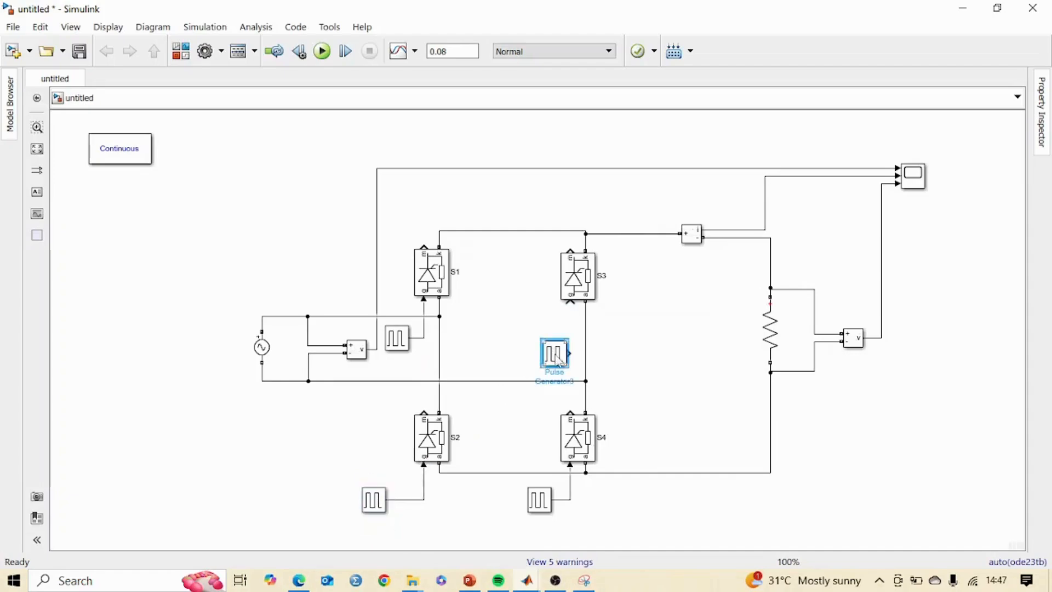
drag(556, 355, 570, 301)
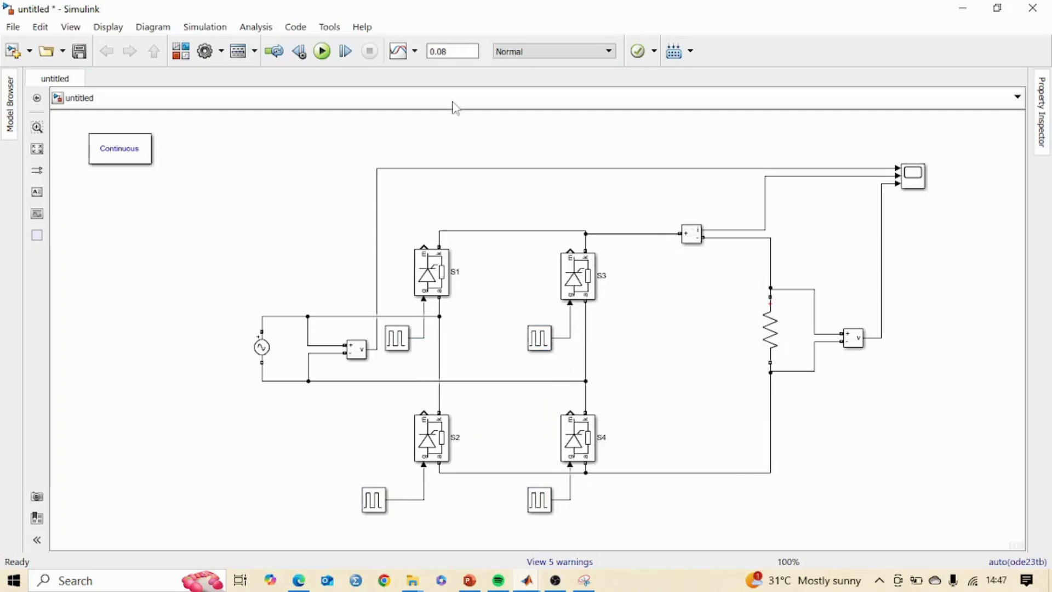
Set the simulation stop time to 0.04, run the model and open the scope to view the waveforms
click(322, 52)
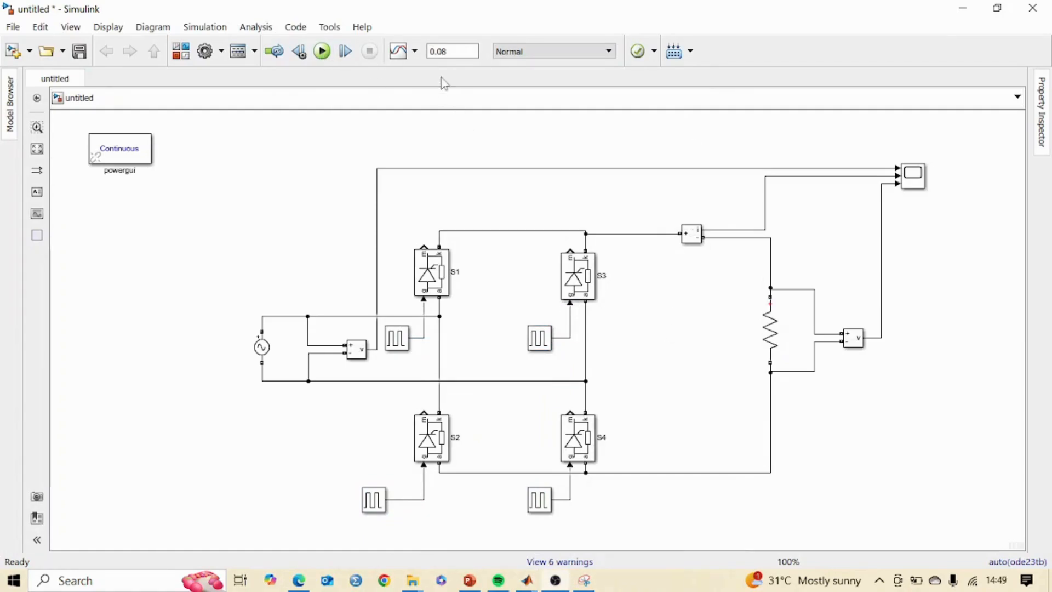
double_click(450, 51)
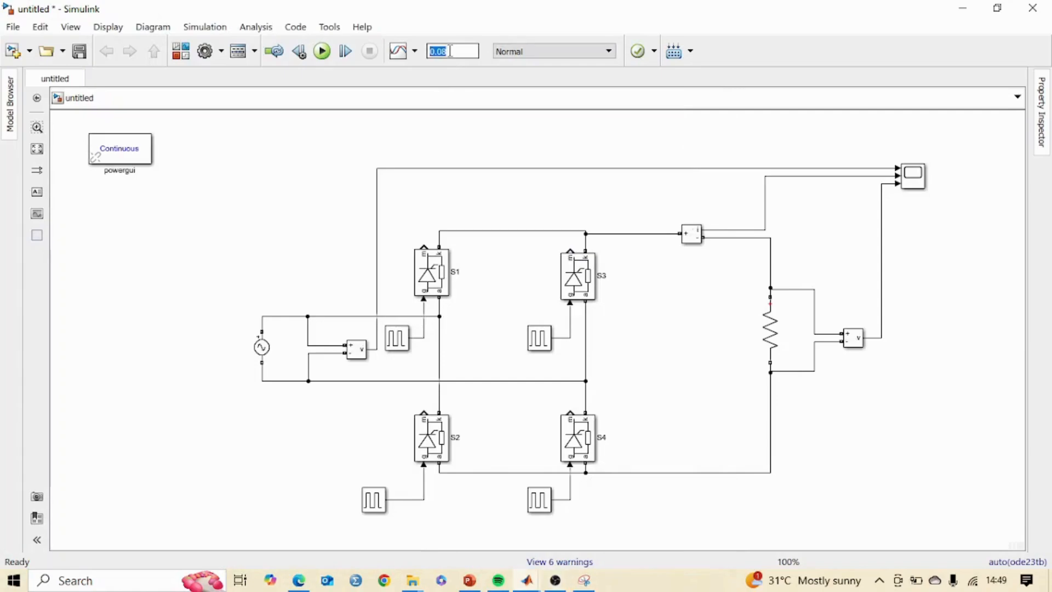
text(0.04)
click(322, 51)
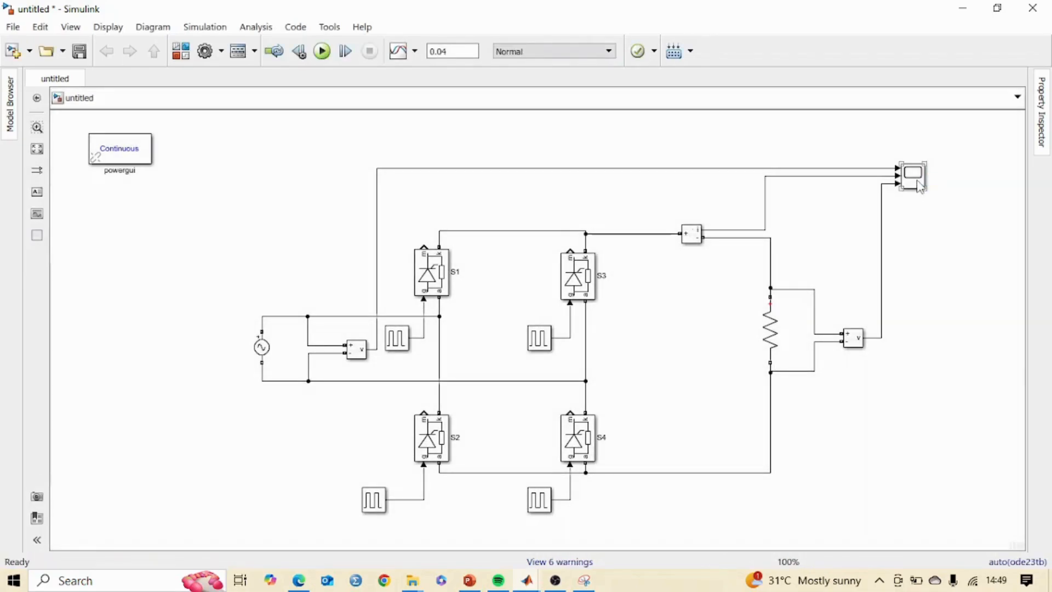
double_click(919, 186)
Set the phase delay of S1's Pulse Generator to (1/50)*(60/360) s
click(403, 344)
double_click(403, 344)
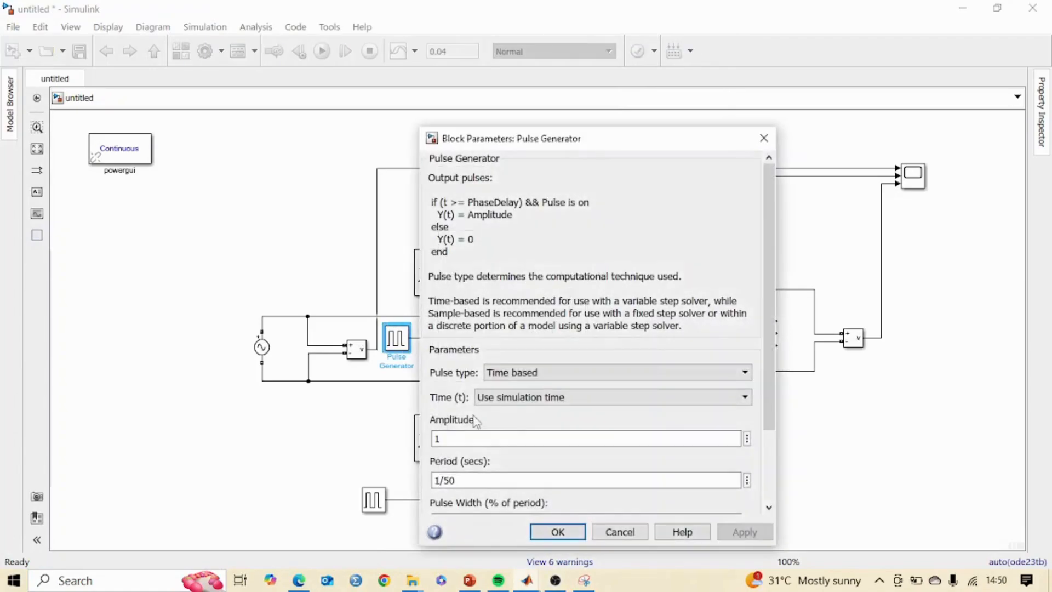
scroll(478, 427, down, 3)
triple_click(478, 469)
double_click(479, 468)
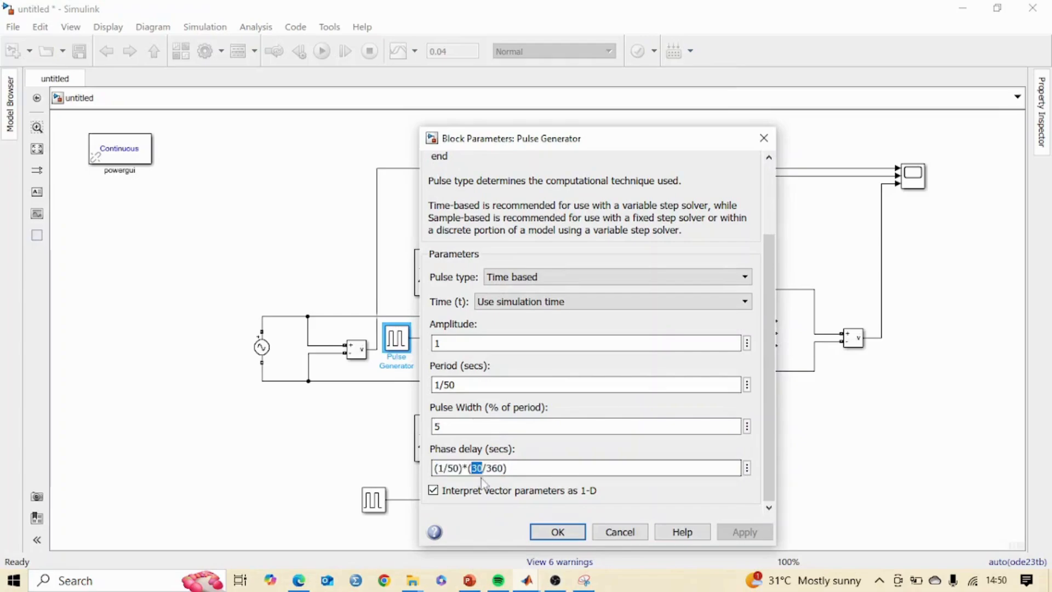
text(60)
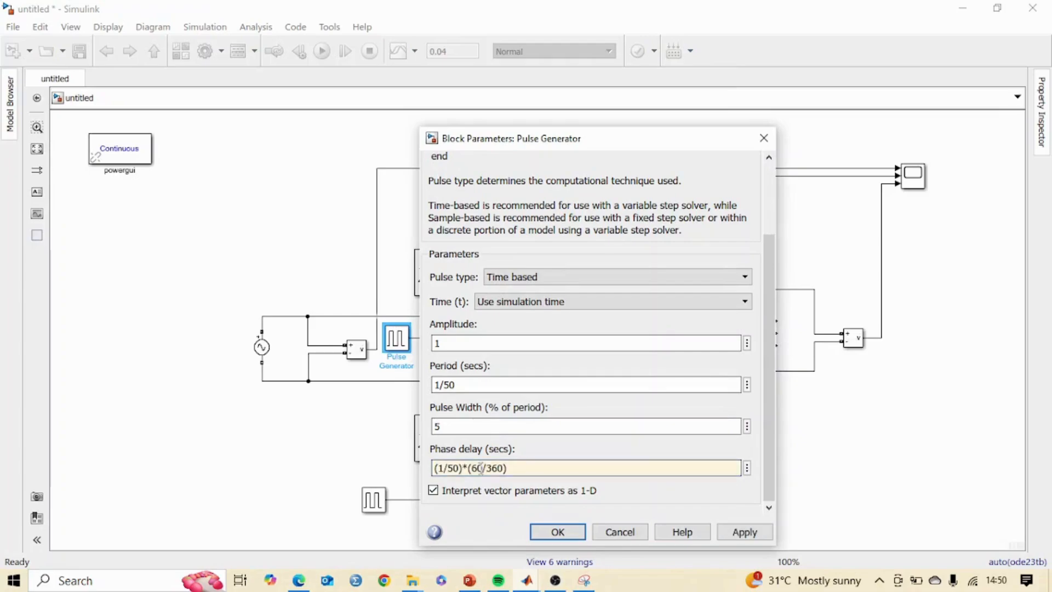
click(558, 532)
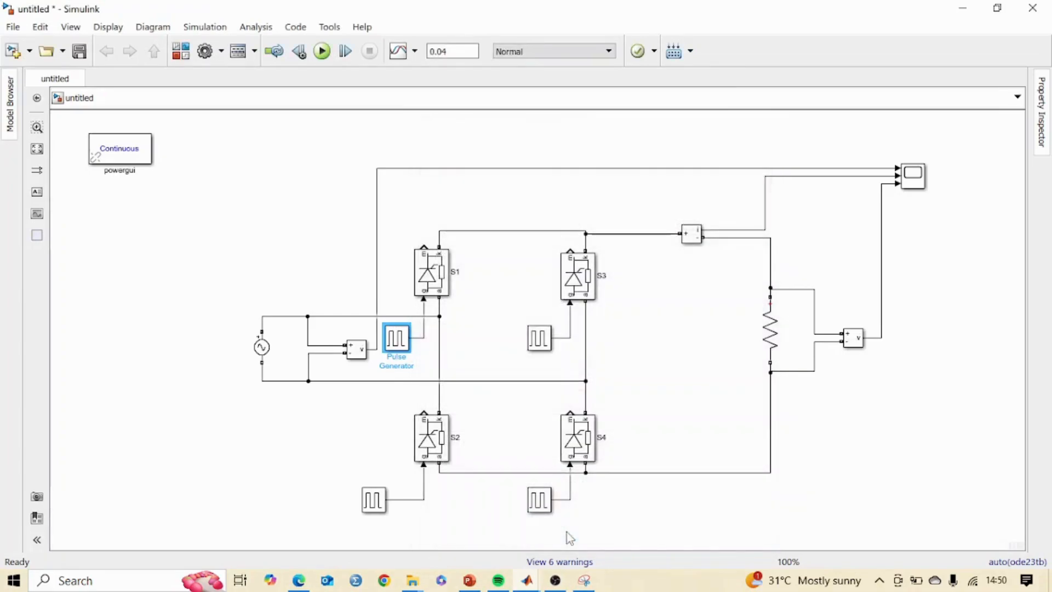
Set the phase delay of S4's Pulse Generator to (1/50)*(60/360) s
double_click(538, 500)
scroll(608, 435, down, 3)
click(639, 489)
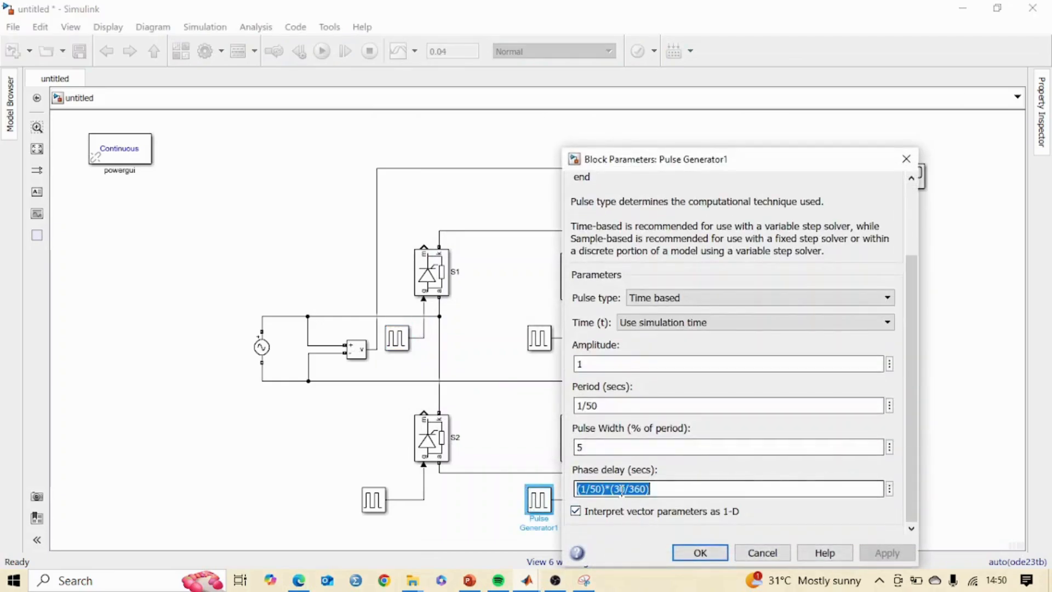
double_click(627, 489)
key(Left)
key(BackSpace)
key(BackSpace)
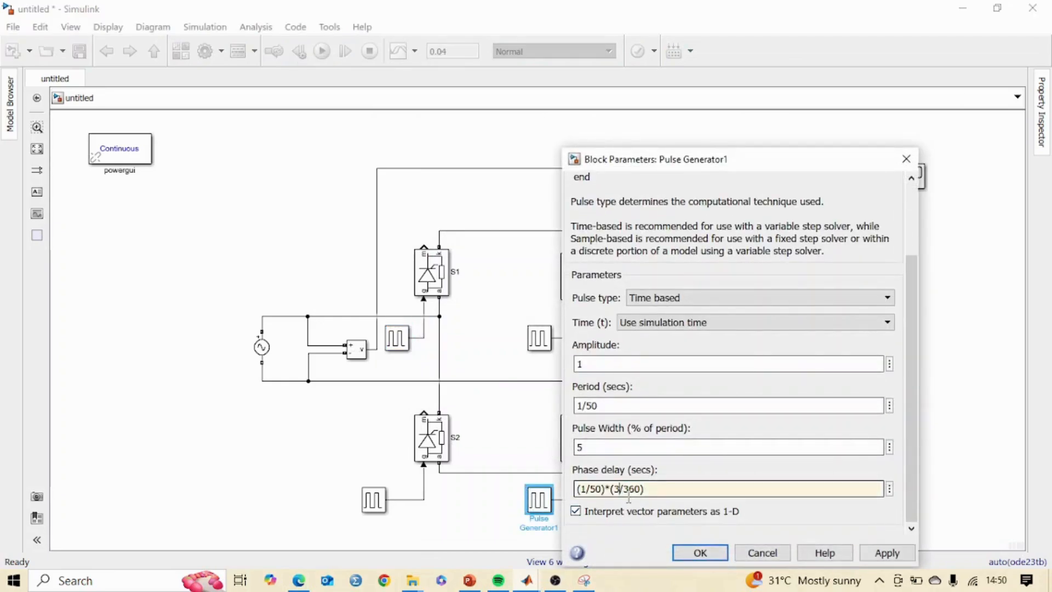
text(60)
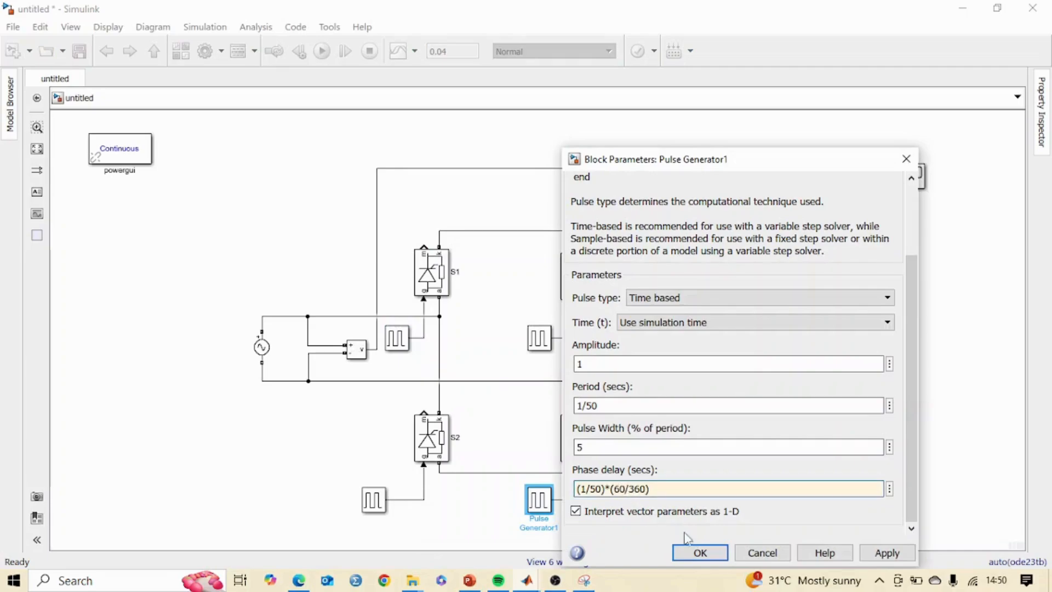
click(695, 549)
Set the phase delay of S2's Pulse Generator to (1/50)*(240/360) s
double_click(378, 502)
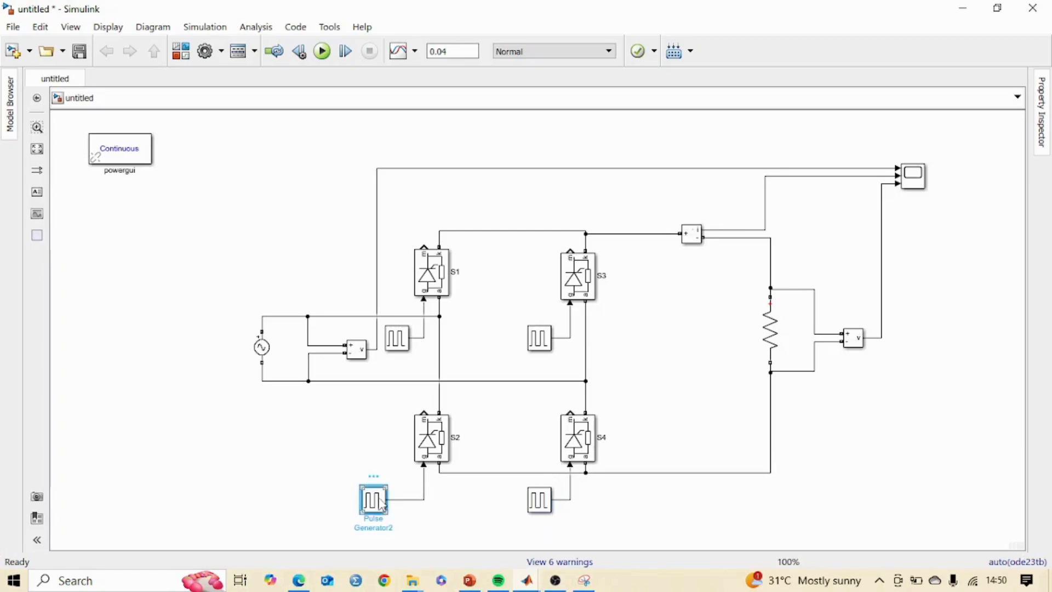
scroll(748, 440, down, 2)
scroll(748, 440, down, 1)
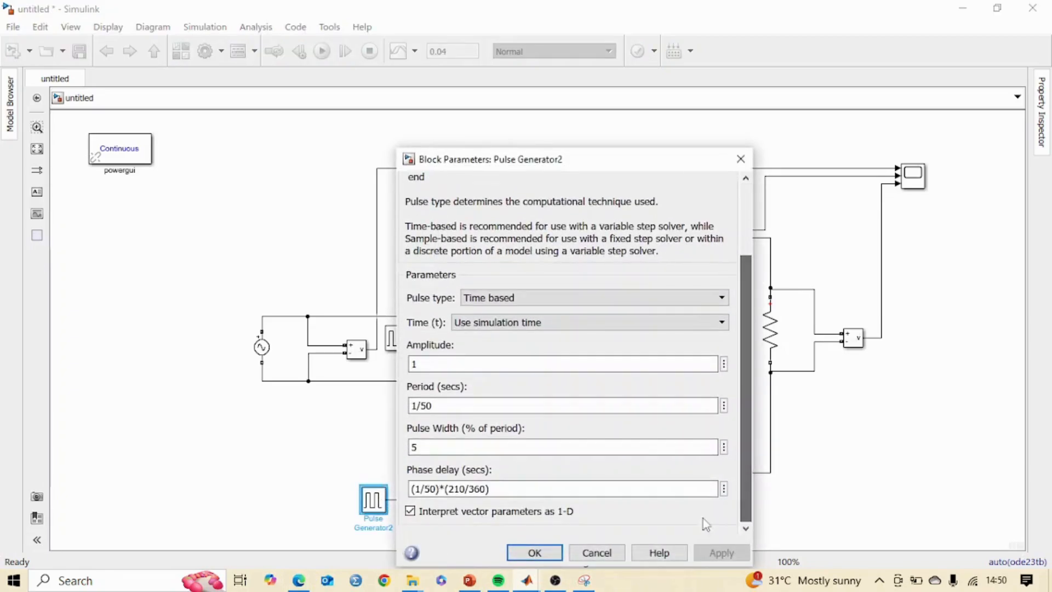
click(463, 489)
click(459, 488)
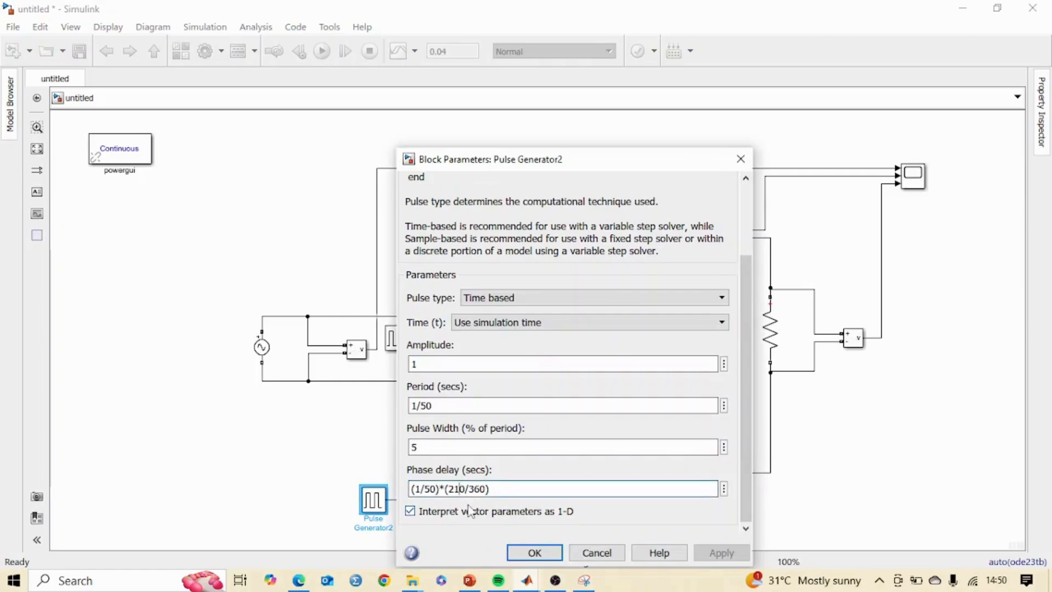
key(BackSpace)
key(BackSpace)
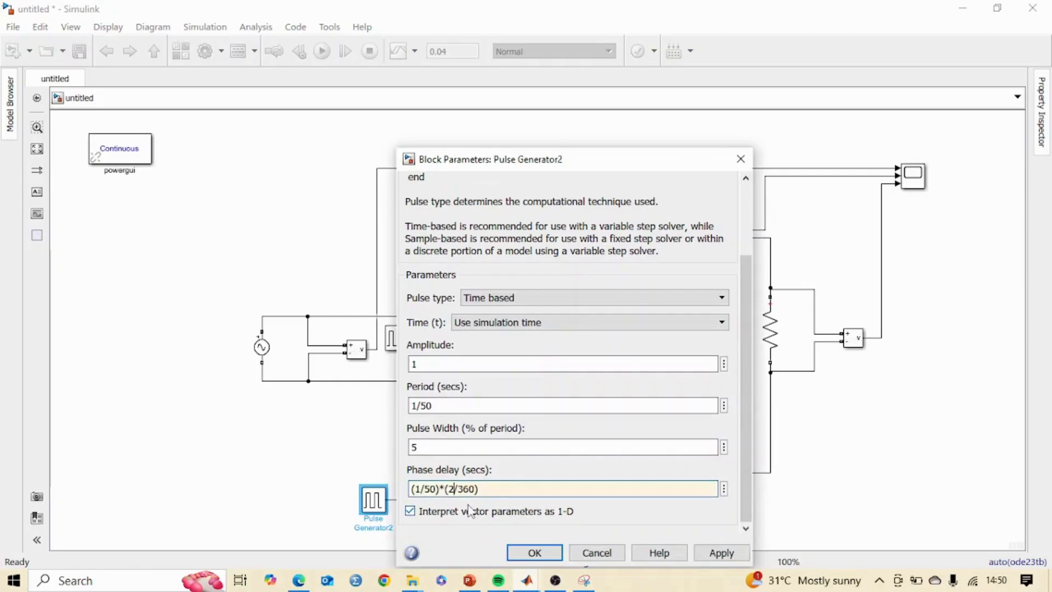
text(40)
click(536, 554)
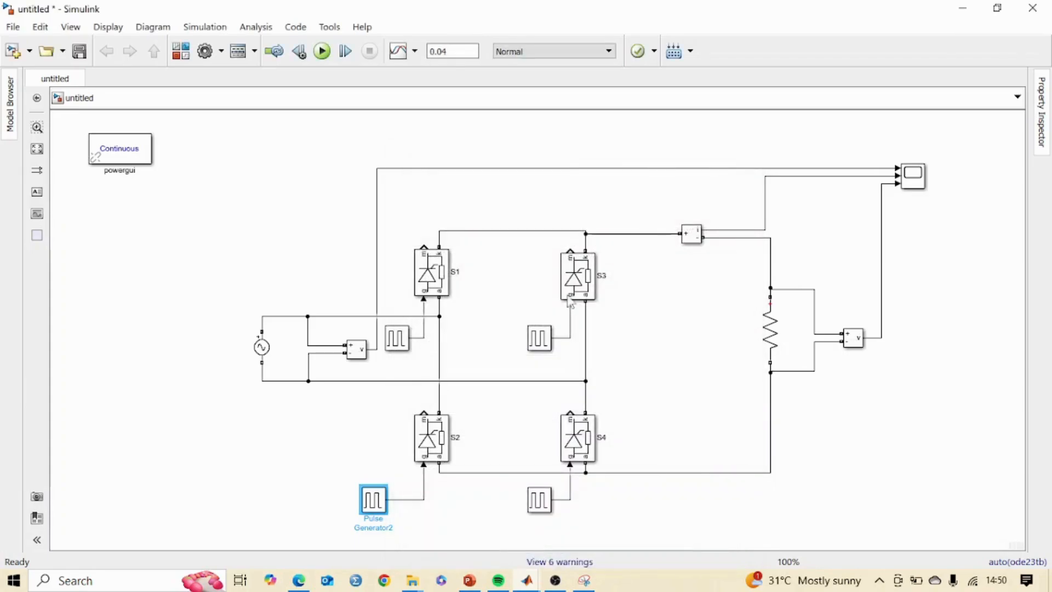
Set the phase delay of S3's Pulse Generator to (1/50)*(240/360) s
click(543, 342)
double_click(544, 345)
scroll(855, 425, down, 3)
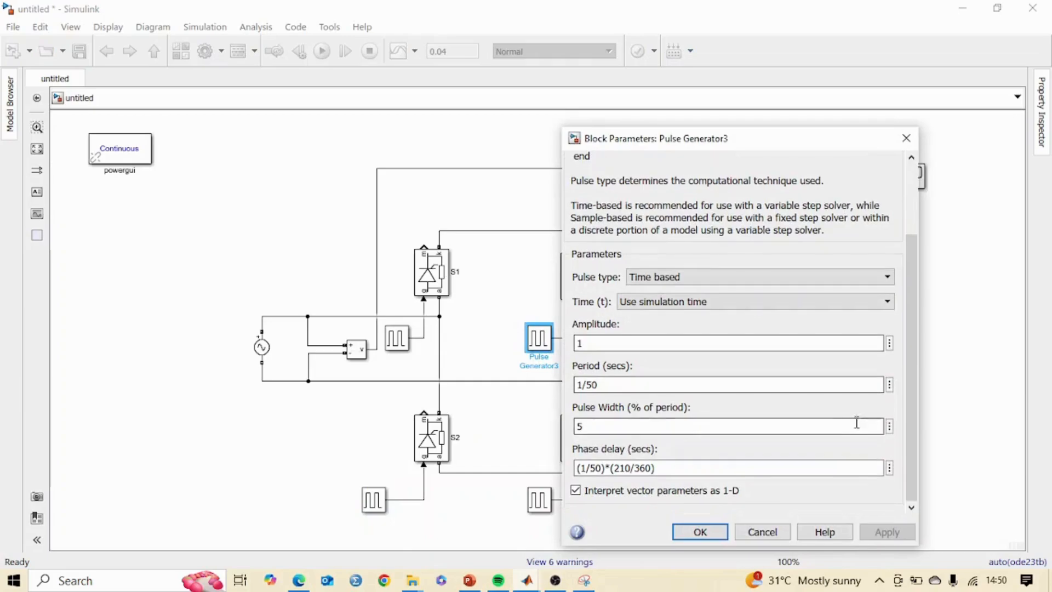
triple_click(630, 468)
double_click(626, 468)
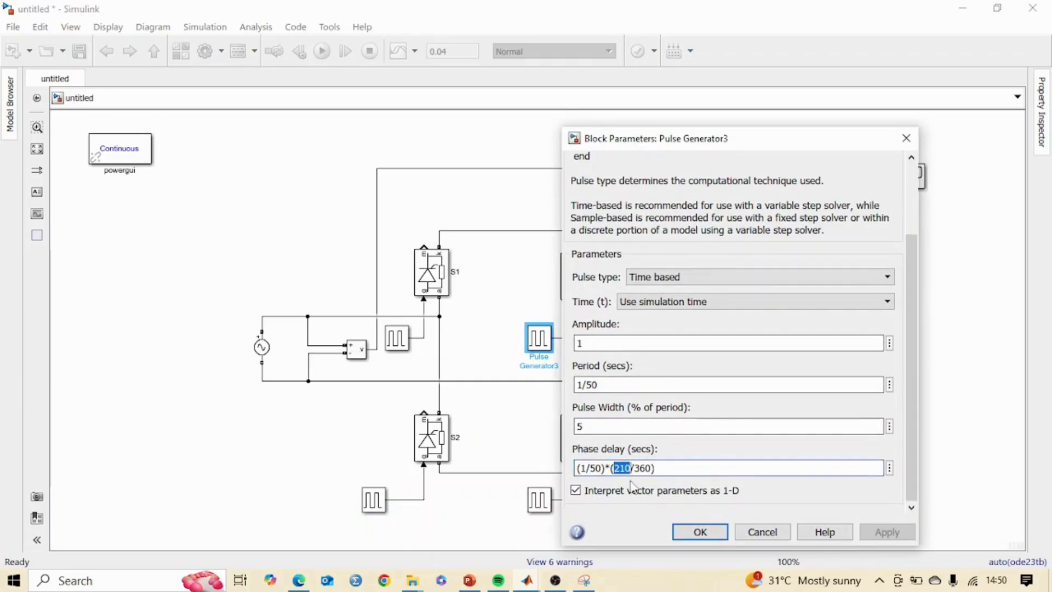
text(240)
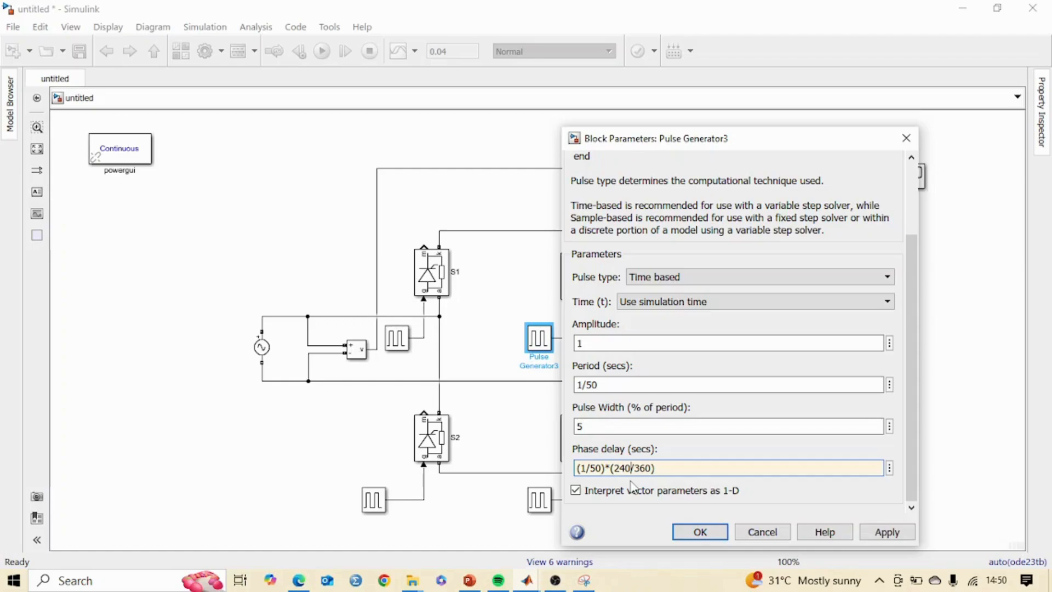
click(701, 532)
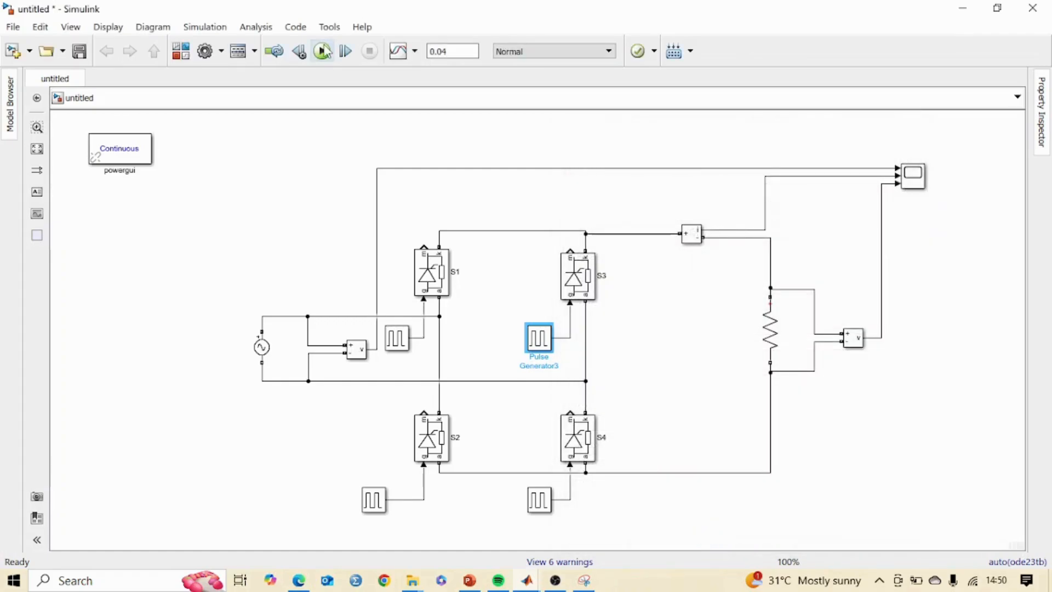
Rerun the simulation and examine the source voltage, load current and load voltage waveforms in the scope
click(329, 53)
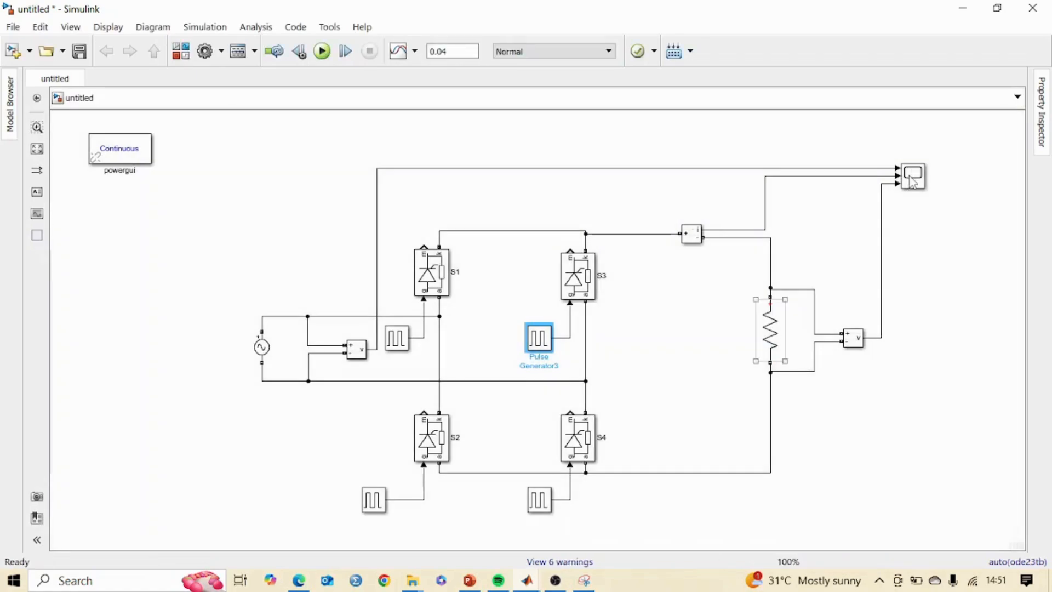
double_click(919, 182)
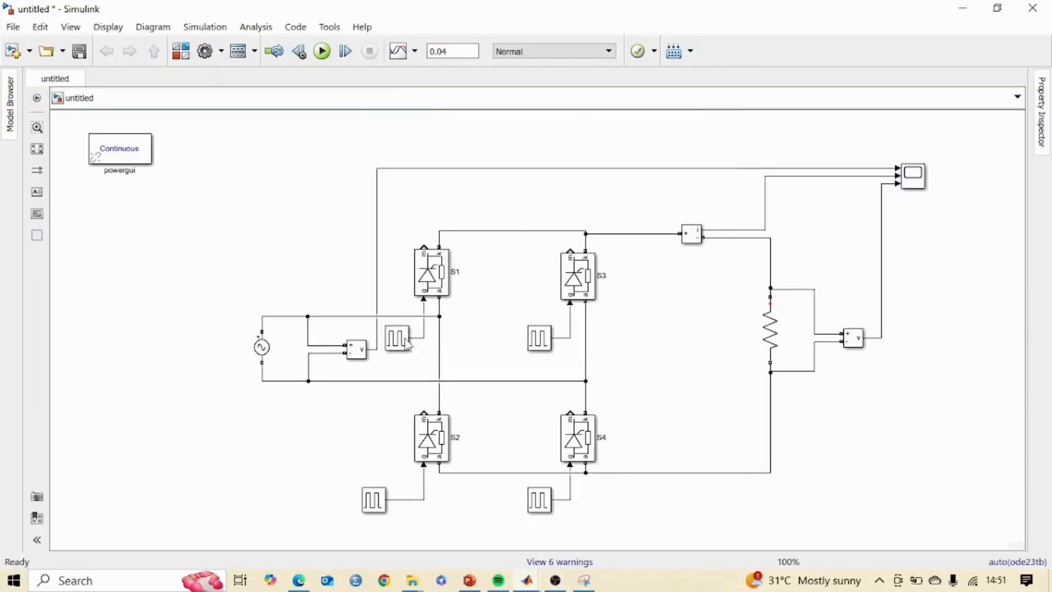
Set the phase delay of S1's Pulse Generator to (1/50)*(90/360) s
double_click(404, 340)
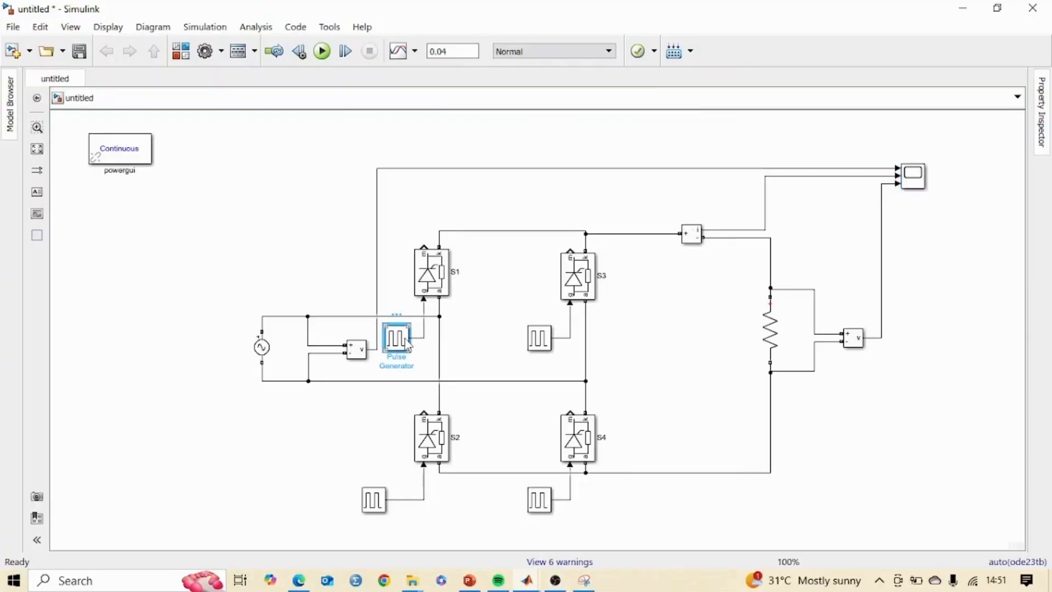
scroll(725, 340, down, 3)
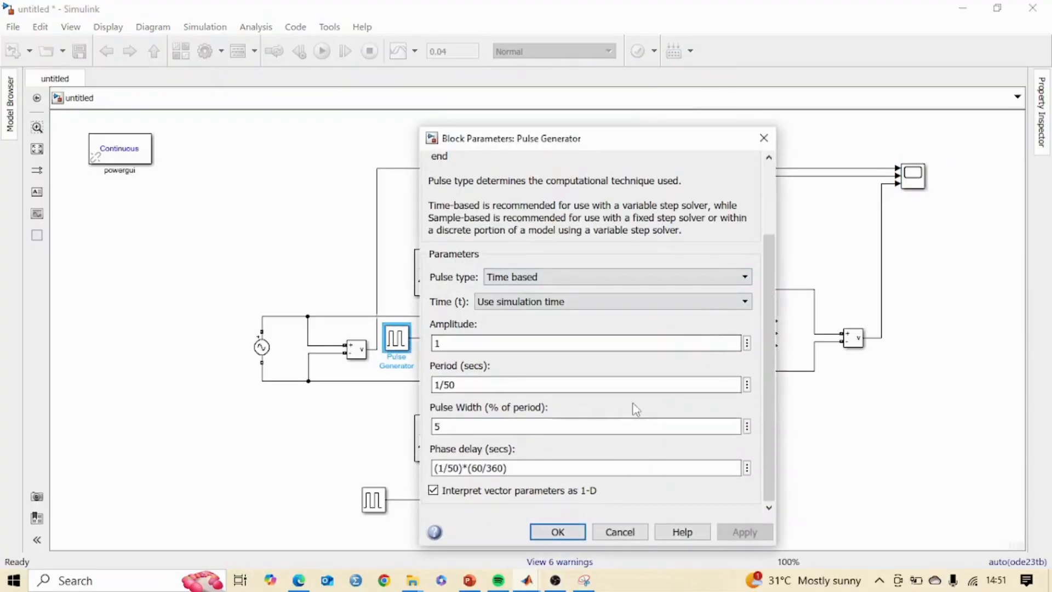
triple_click(479, 469)
click(480, 469)
key(BackSpace)
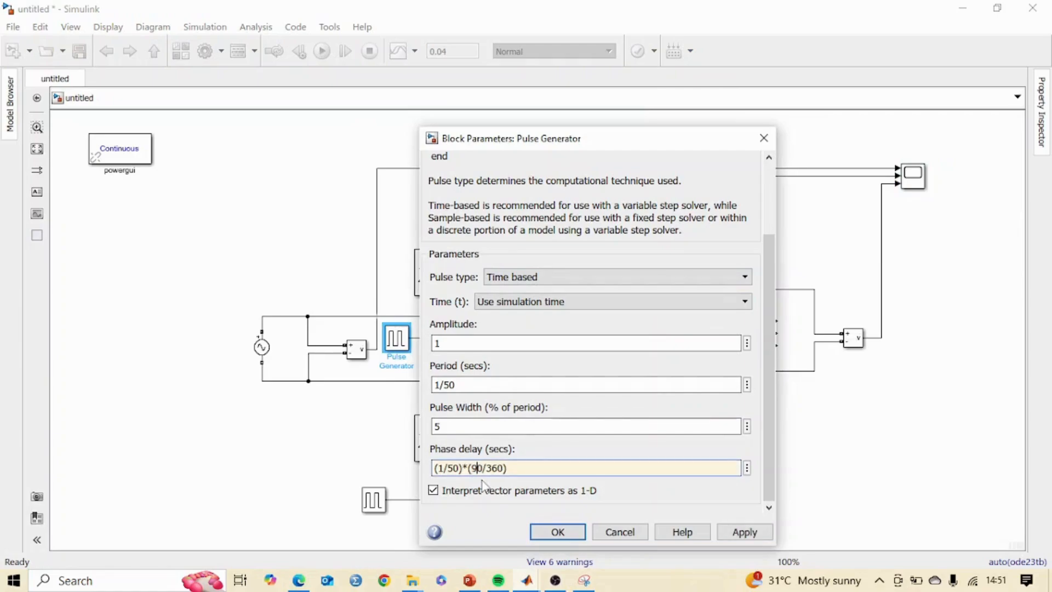
text(9)
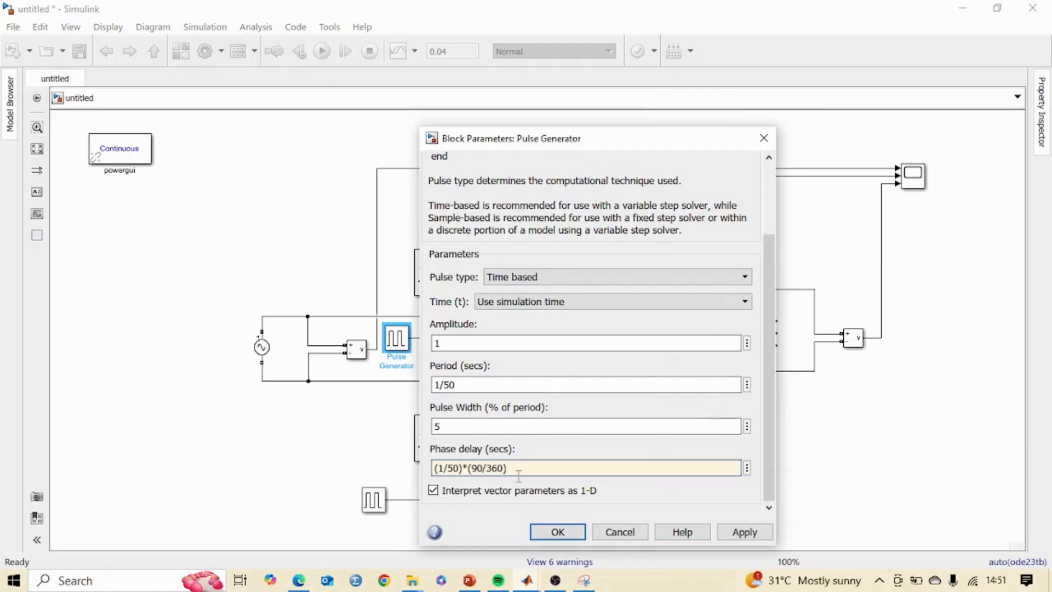
click(556, 531)
Set the phase delay of S4's Pulse Generator to (1/50)*(90/360) s
click(543, 506)
double_click(543, 506)
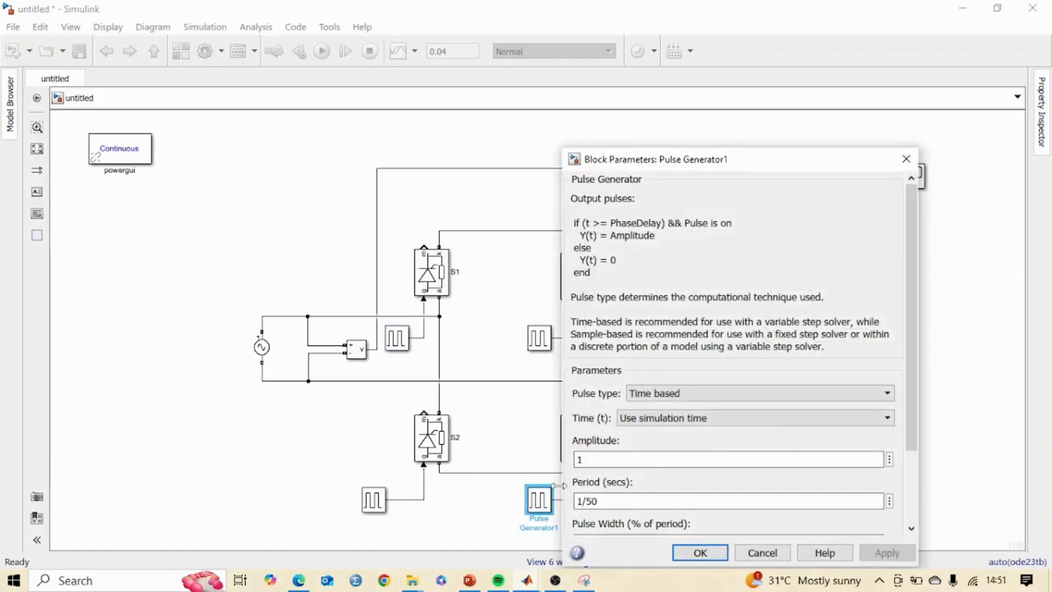
scroll(820, 425, down, 3)
triple_click(623, 488)
double_click(620, 488)
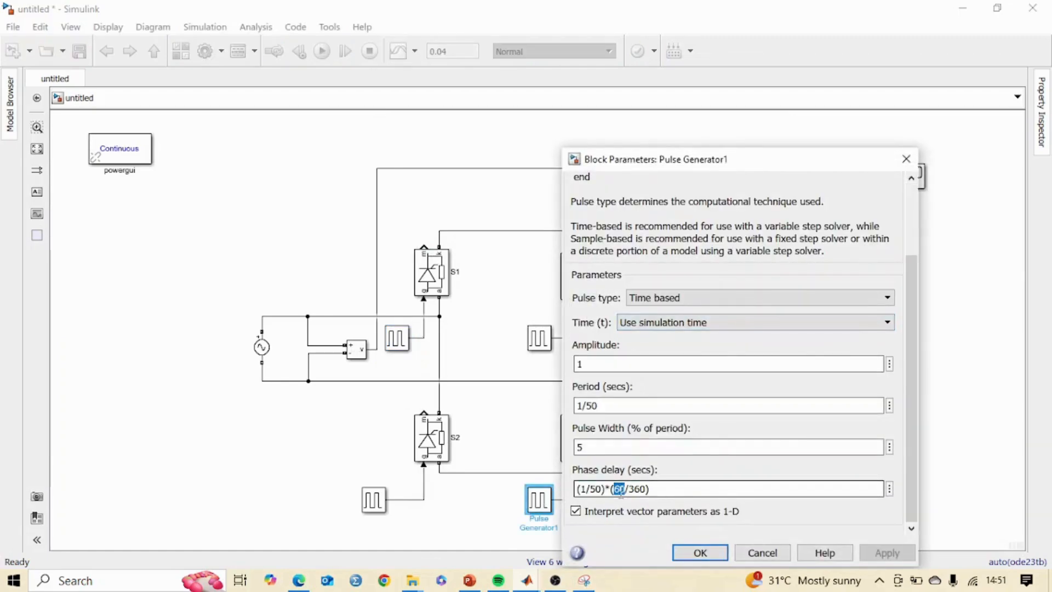
text(180)
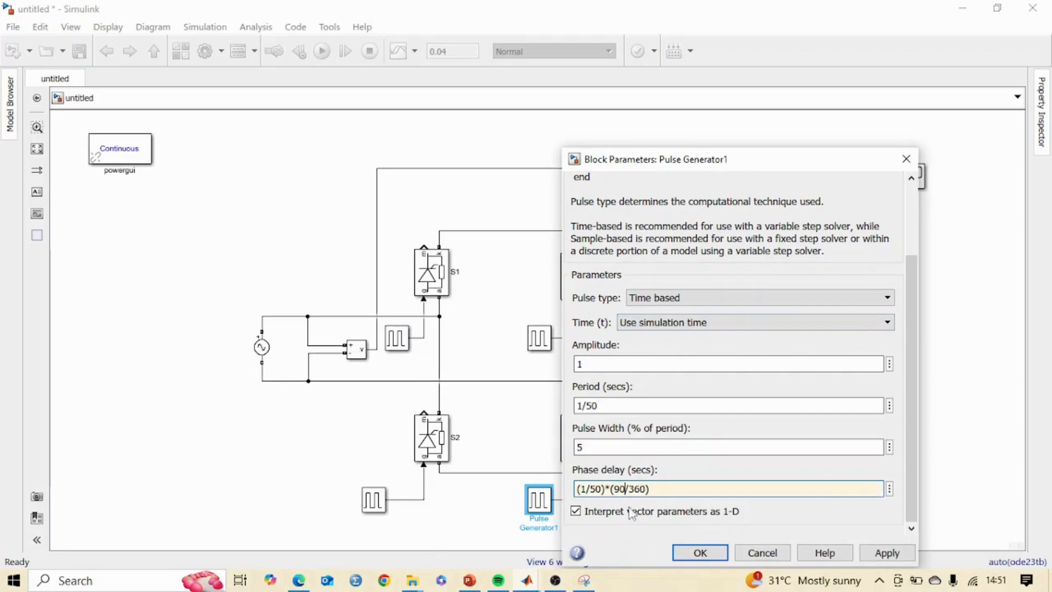
click(700, 553)
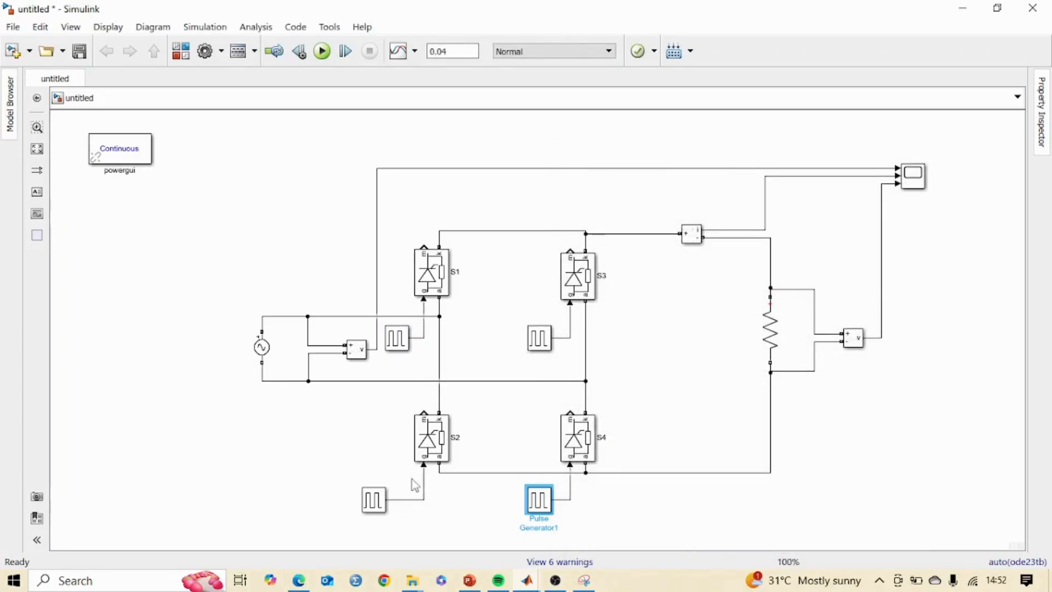
Set the phase delay of S2's Pulse Generator to (1/50)*(270/360) s
double_click(375, 501)
scroll(543, 450, down, 3)
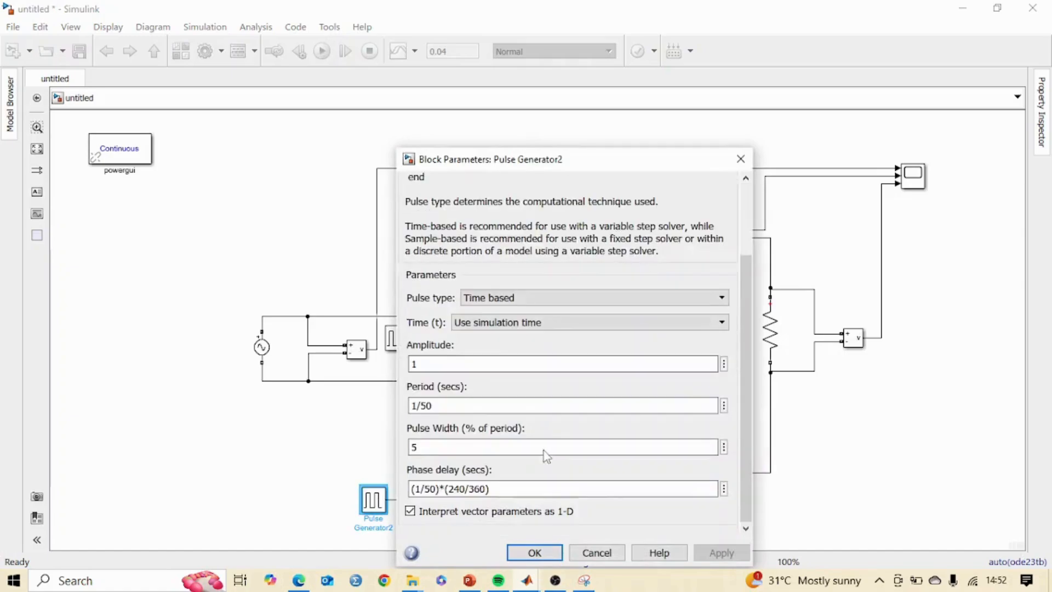
click(462, 490)
click(463, 491)
key(Left)
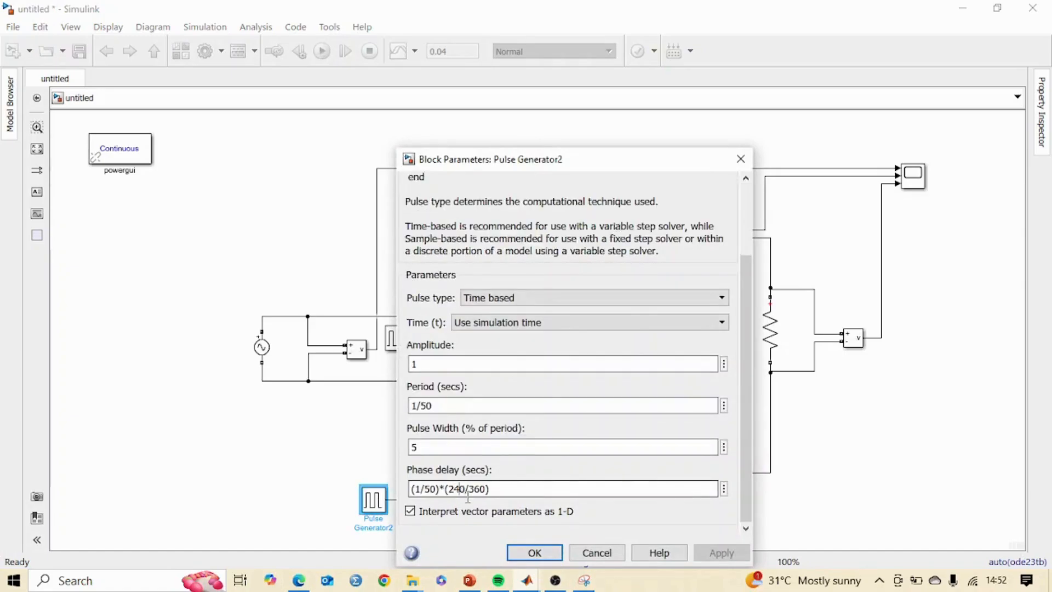
key(Delete)
text(7)
click(535, 552)
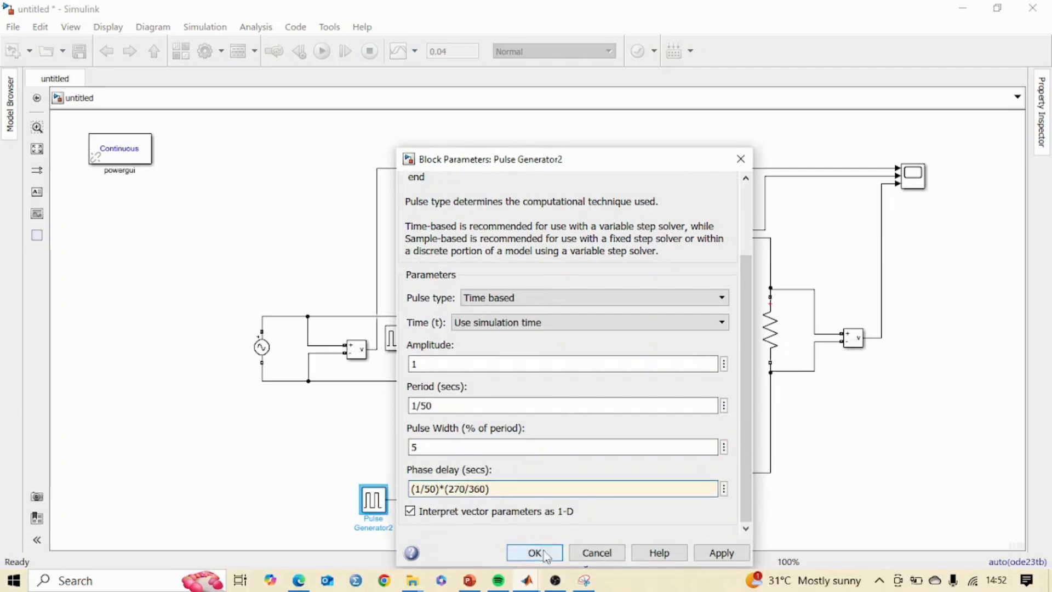
Set the phase delay of S3's Pulse Generator to (1/50)*(270/360) s
click(538, 342)
double_click(537, 343)
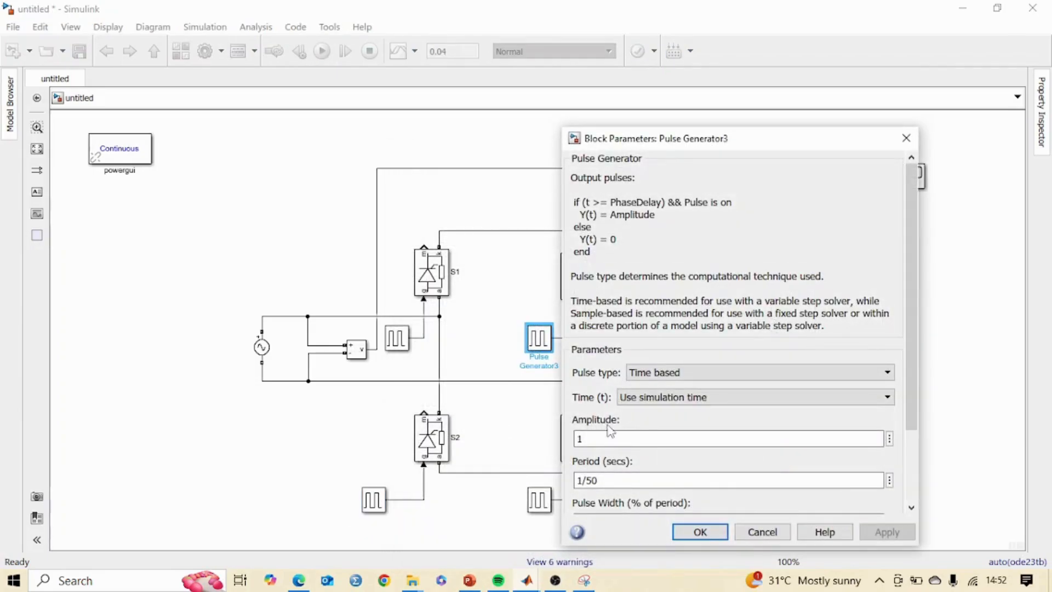
scroll(609, 429, down, 5)
double_click(626, 468)
click(628, 469)
key(BackSpace)
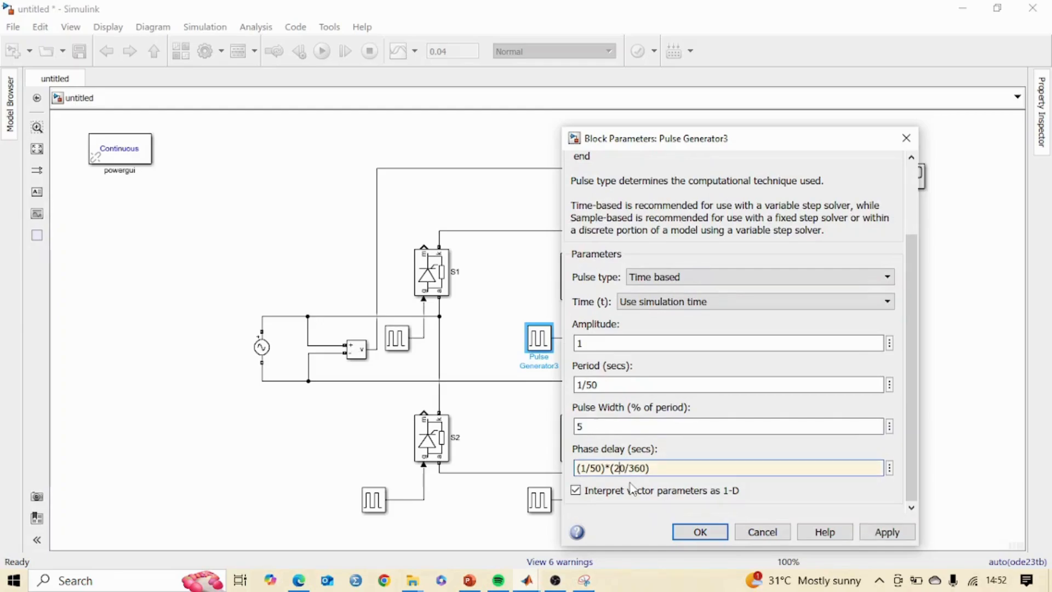
text(7)
click(701, 532)
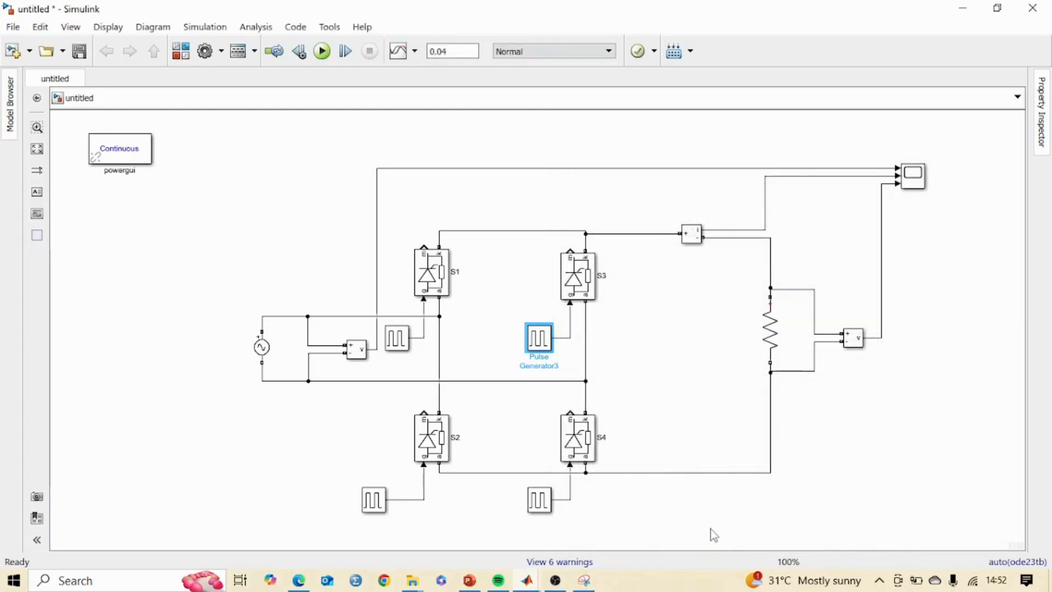
Run the simulation at the 90-degree firing angle and open the scope to examine the waveforms
click(317, 53)
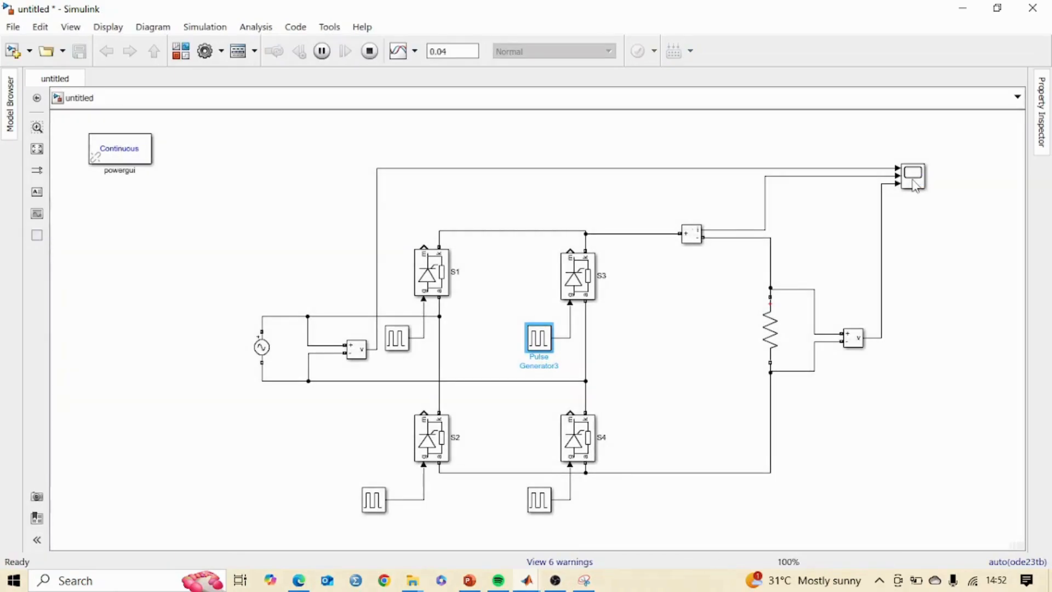
double_click(913, 176)
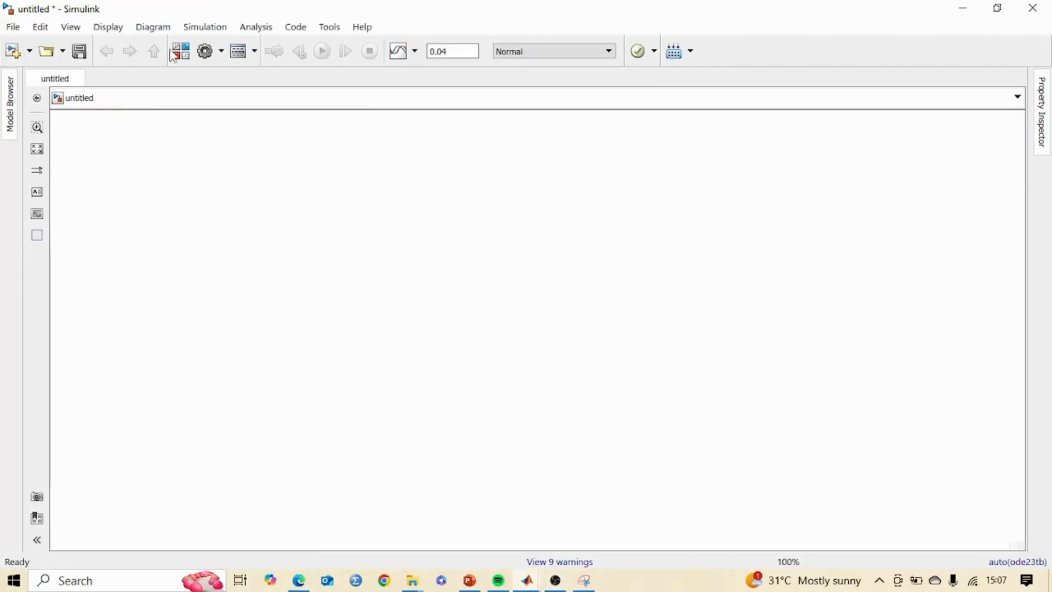
Open the Simulink Library Browser for the new empty model and expand the Simscape library
click(174, 53)
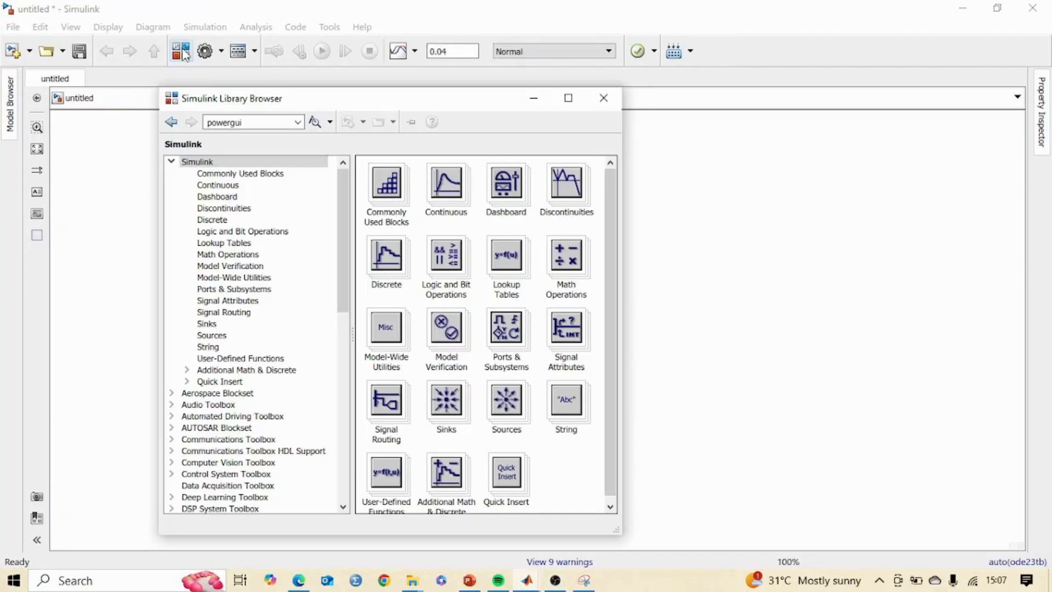
scroll(293, 340, down, 7)
scroll(281, 342, down, 6)
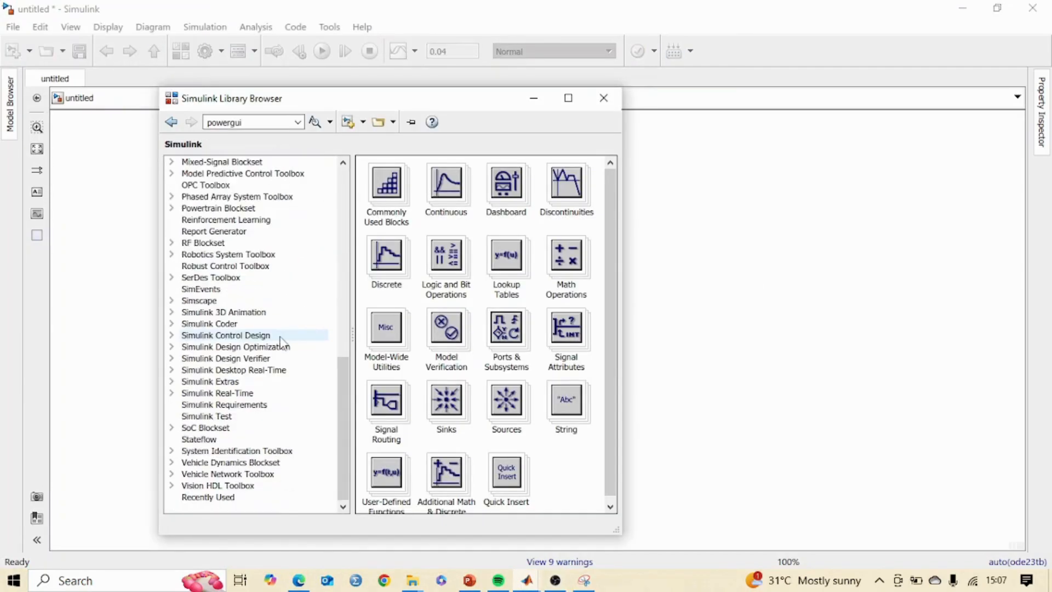
click(185, 303)
click(172, 301)
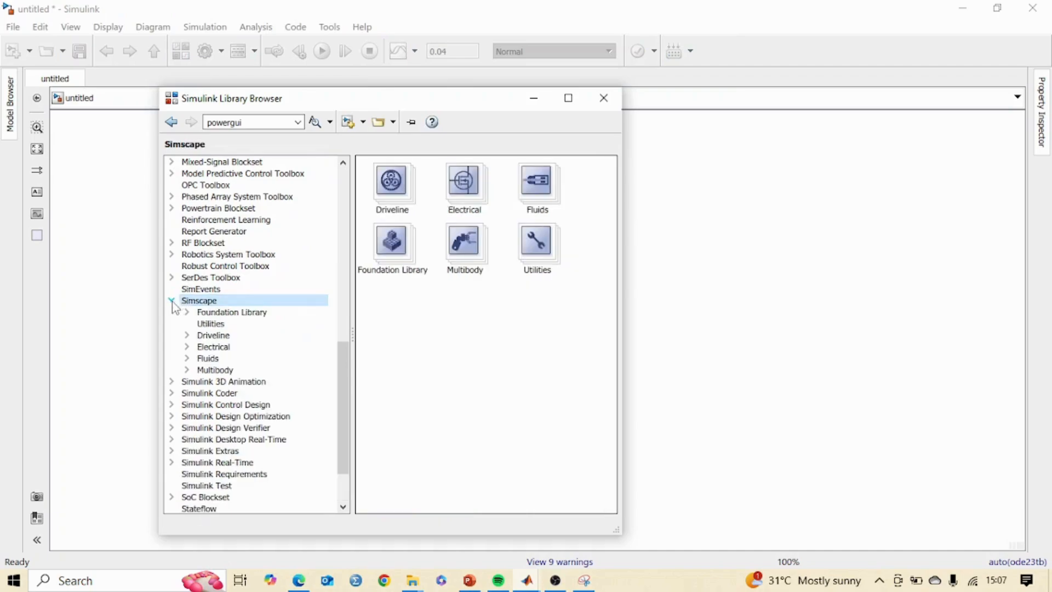
click(187, 312)
scroll(230, 366, down, 3)
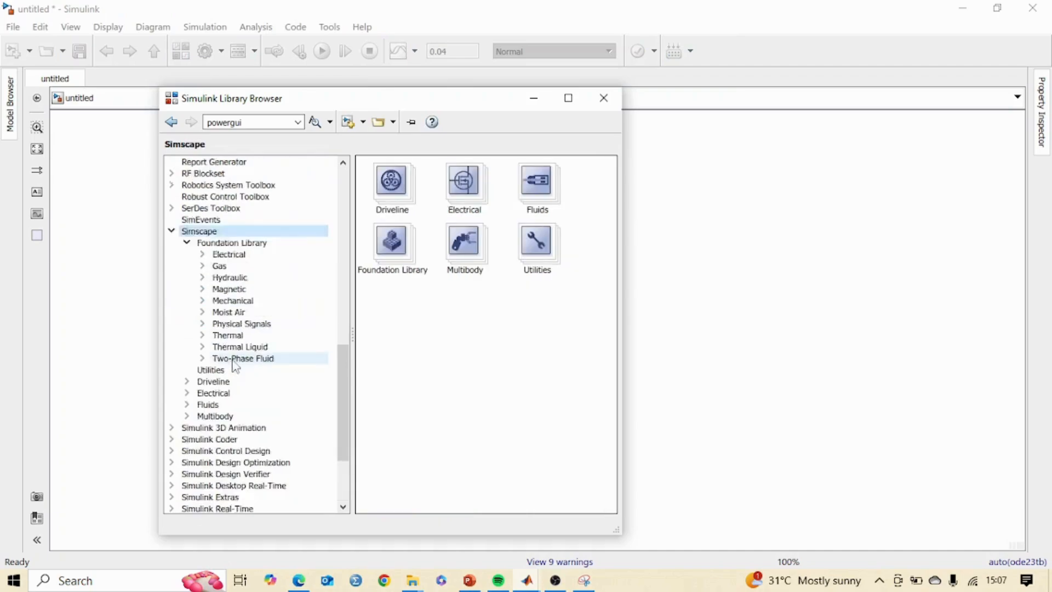
click(216, 220)
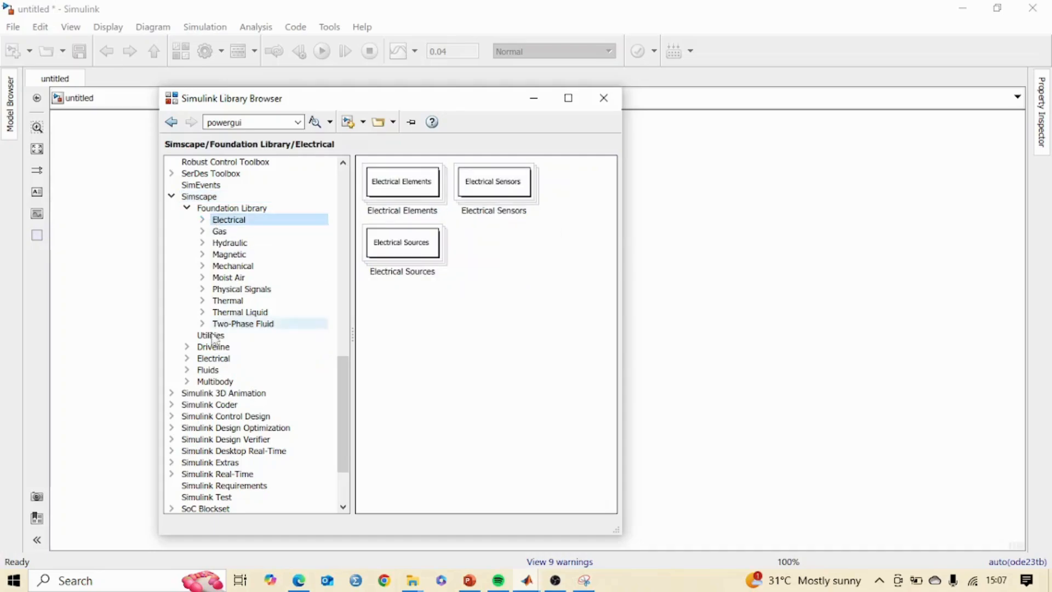
Add a Three-Phase Source block from the Electrical Sources library of Specialized Power Systems' Fundamental Blocks to the model
click(186, 358)
click(187, 207)
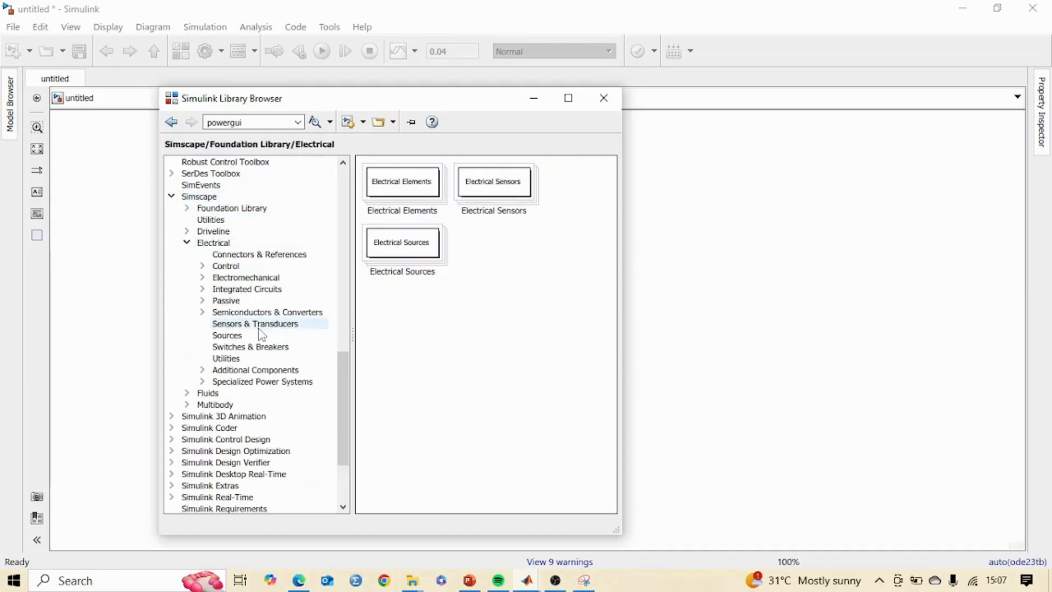
scroll(261, 335, down, 2)
click(202, 312)
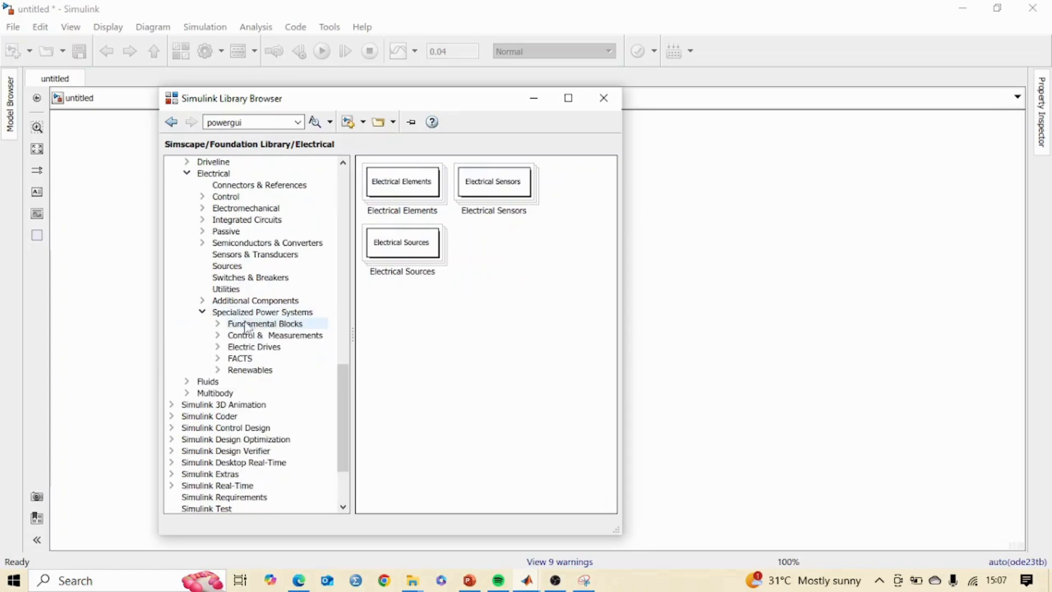
click(217, 324)
click(270, 335)
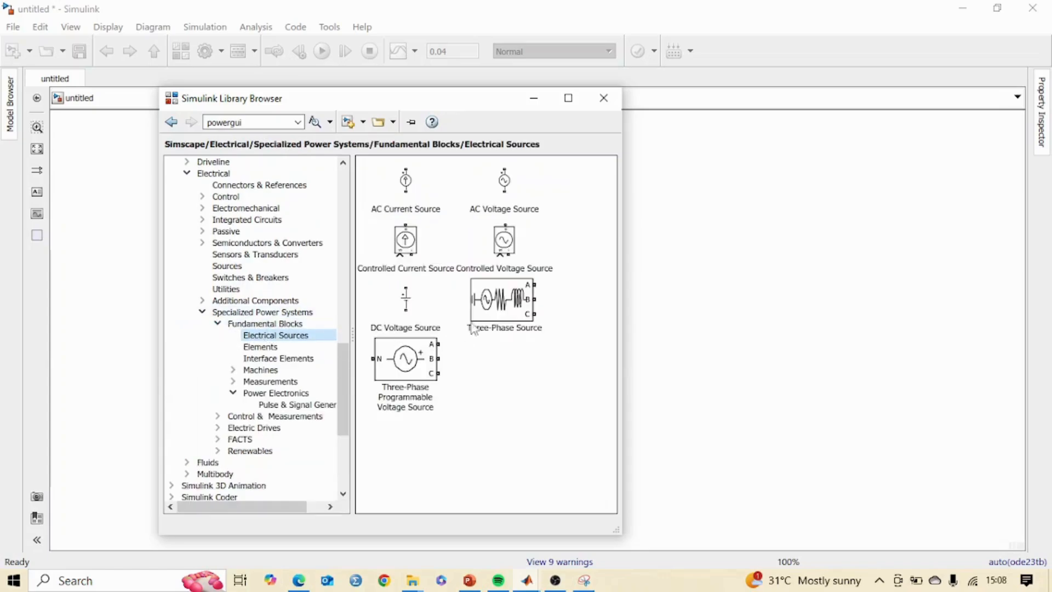
click(507, 303)
right_click(507, 303)
key(Escape)
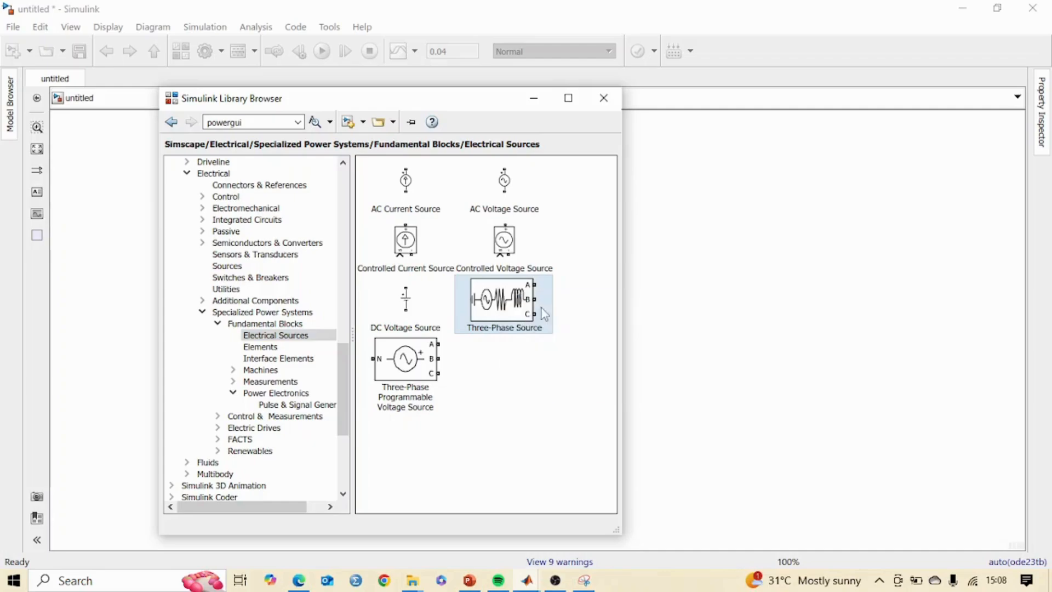
Add a Series RLC Branch block from the Fundamental Blocks Elements library to the model
click(273, 348)
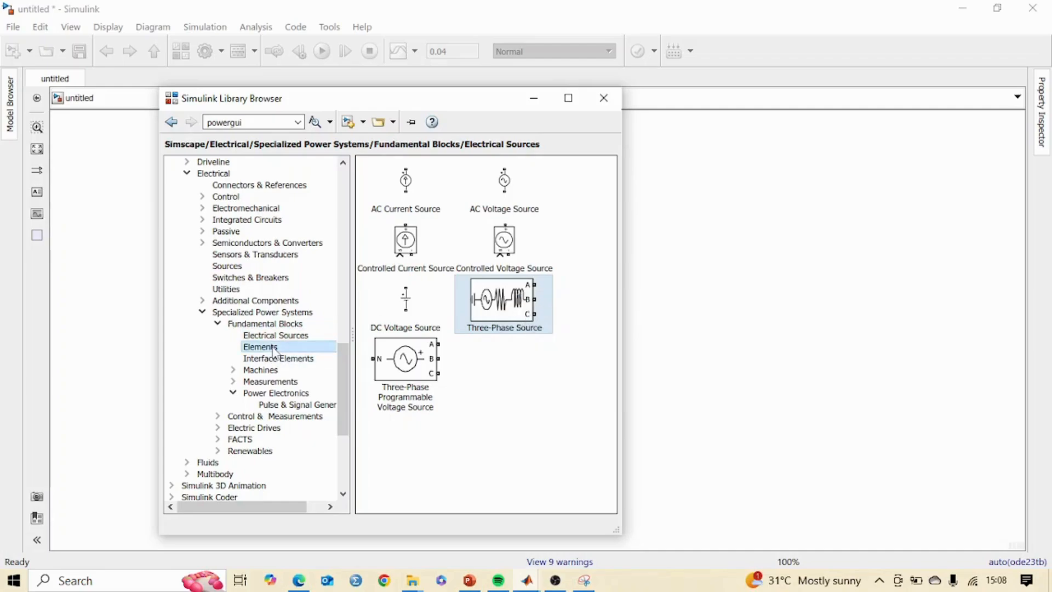
scroll(504, 362, down, 3)
click(506, 361)
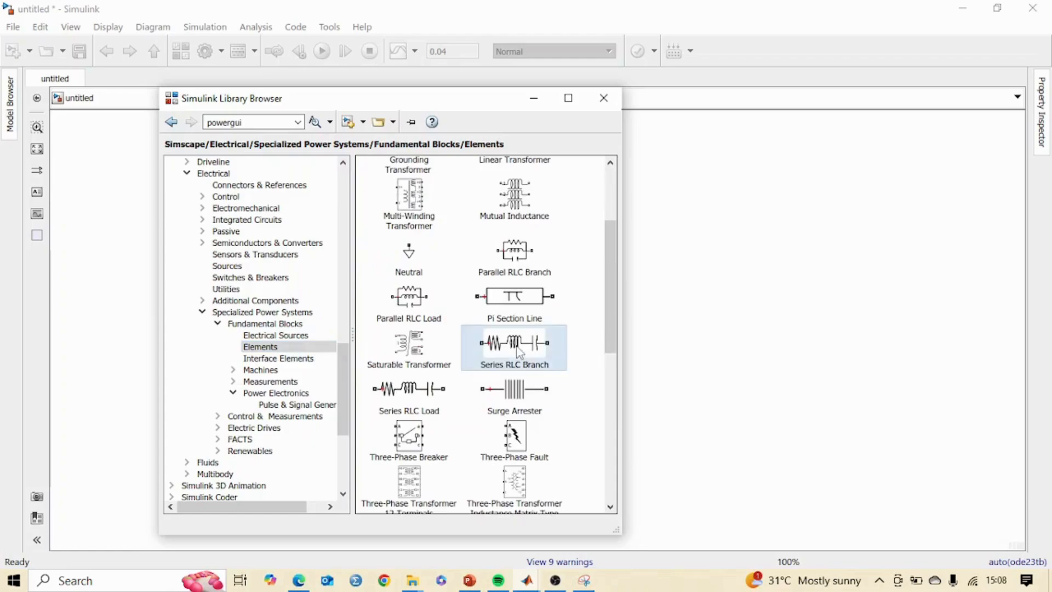
right_click(519, 350)
click(537, 357)
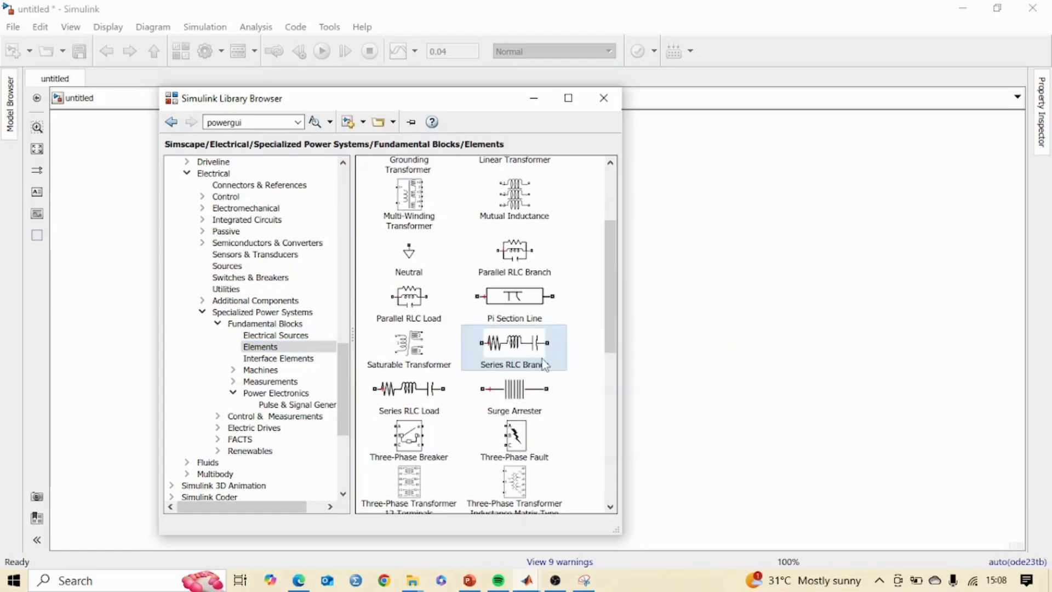
Add a Three-Phase V-I Measurement block from the Measurements library to the model
click(267, 384)
scroll(427, 375, down, 3)
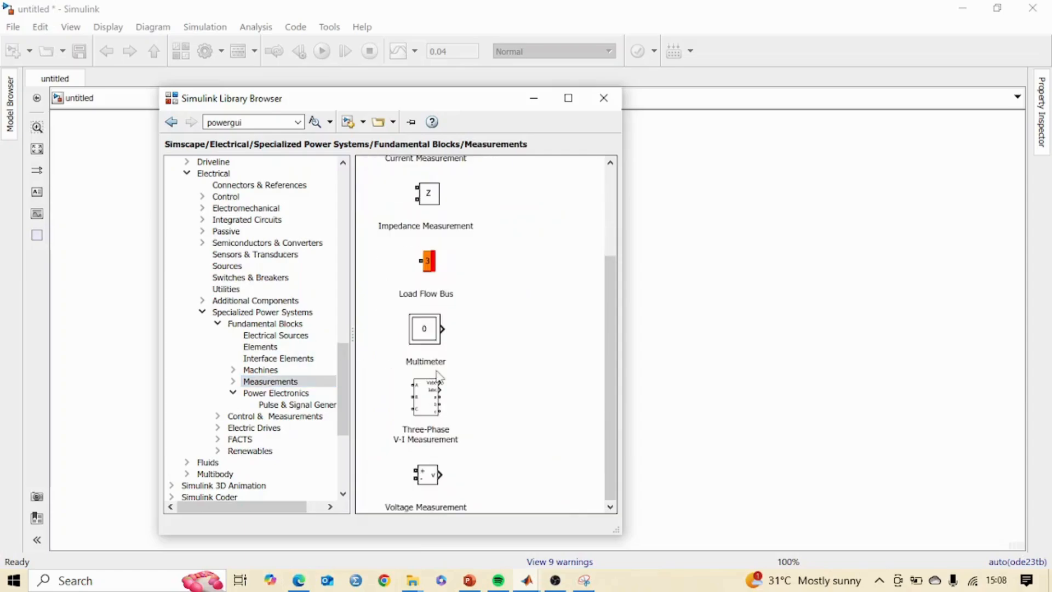
click(433, 391)
right_click(433, 391)
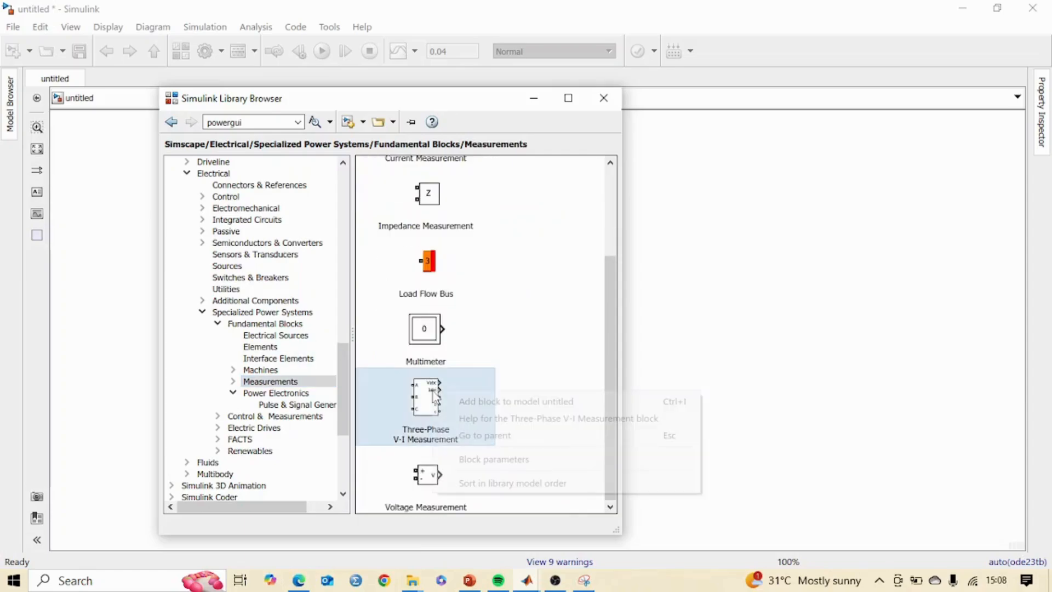
click(509, 403)
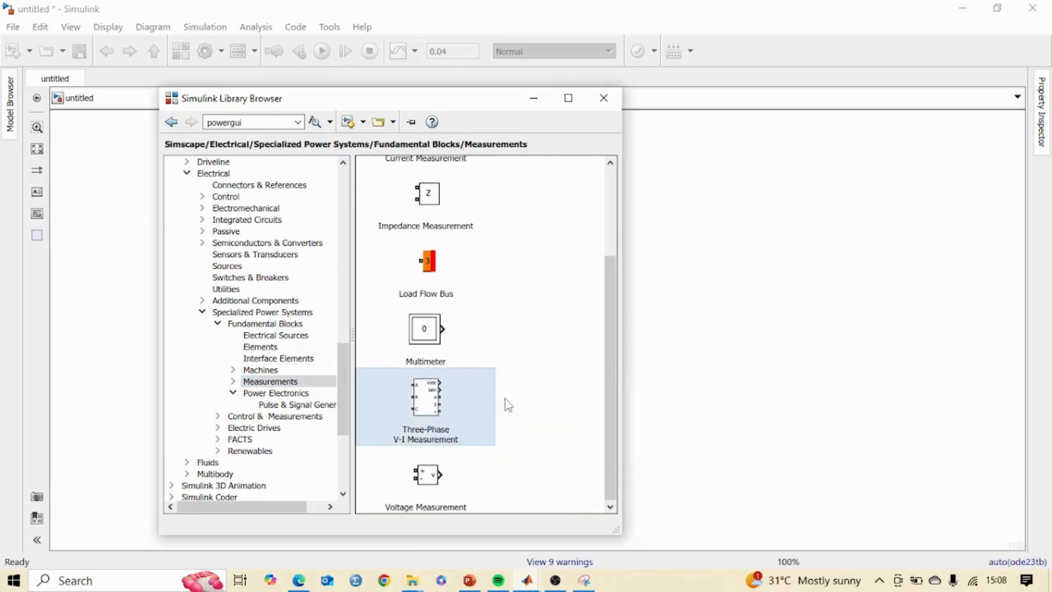
Add a Thyristor block from the Power Electronics library to the model
click(283, 395)
scroll(469, 378, down, 5)
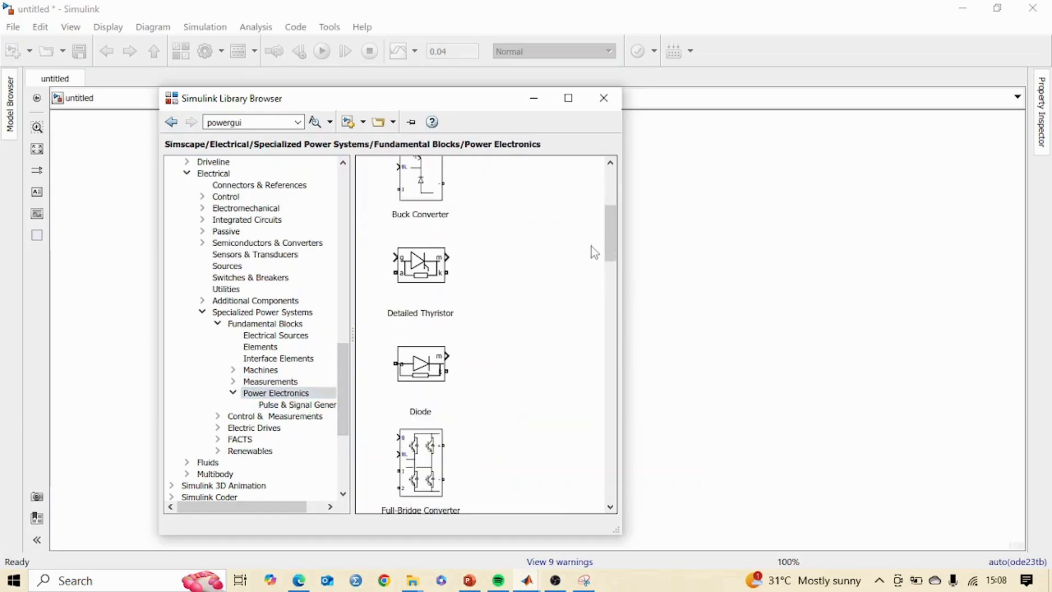
drag(609, 241, 586, 455)
right_click(424, 286)
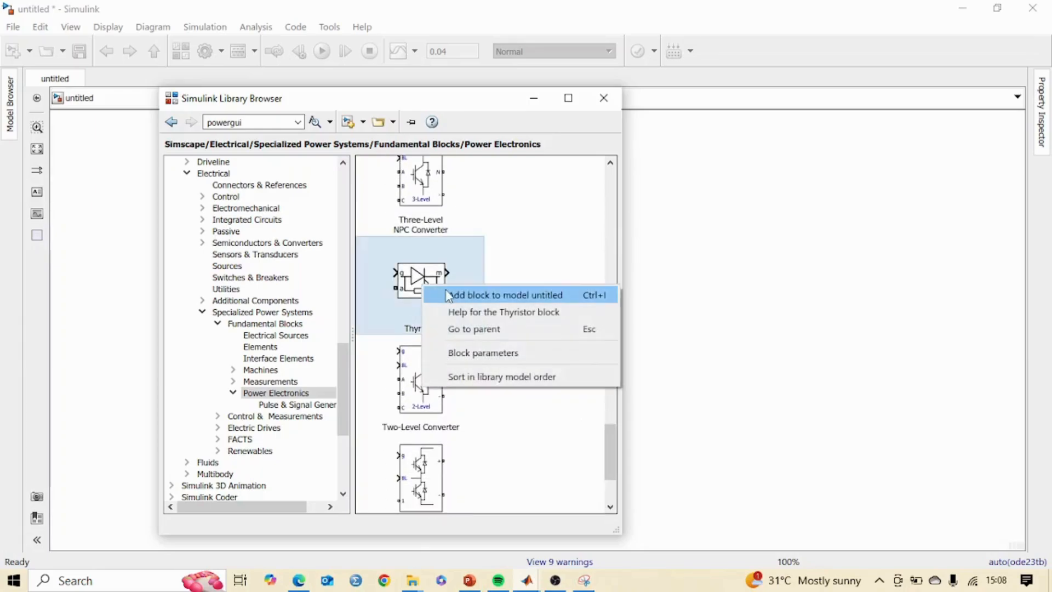
click(449, 296)
Add a powergui block from the Fundamental Blocks library to the model
click(262, 325)
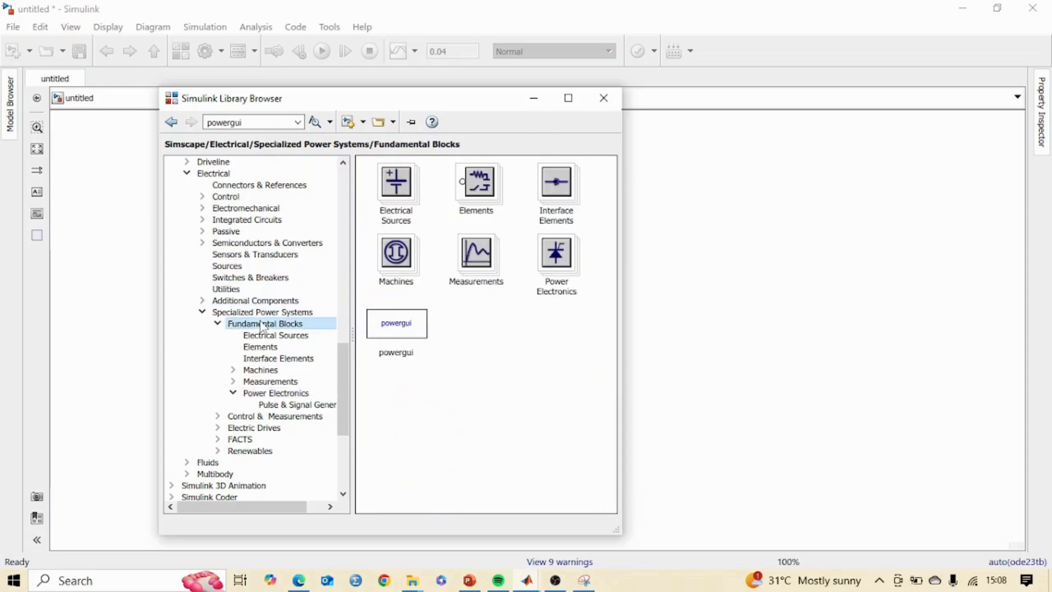
right_click(413, 330)
click(445, 335)
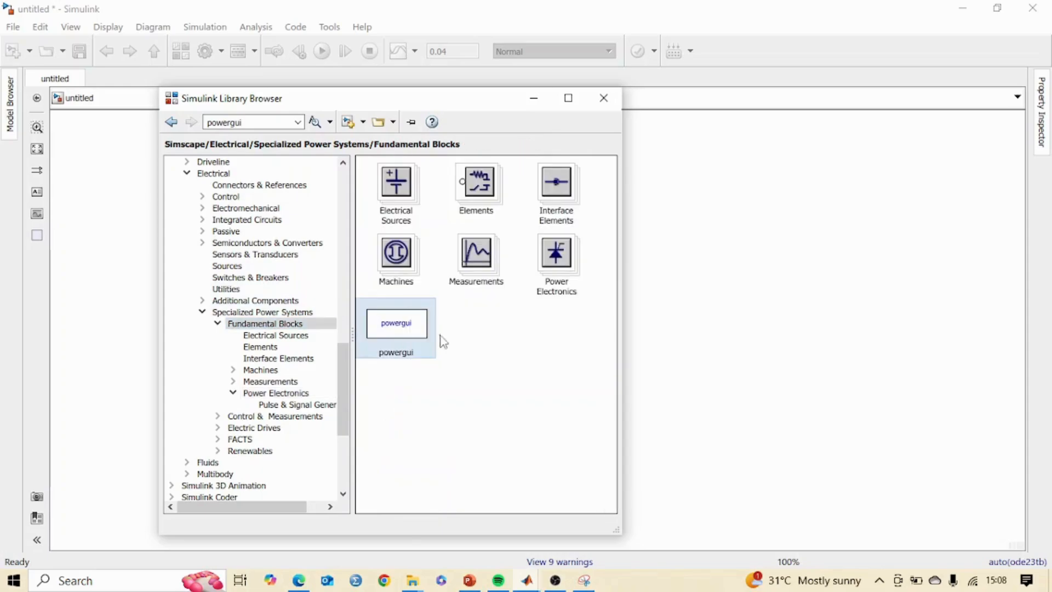
Add a Scope block from Simulink's Commonly Used Blocks library to the model
drag(347, 373, 342, 192)
click(252, 176)
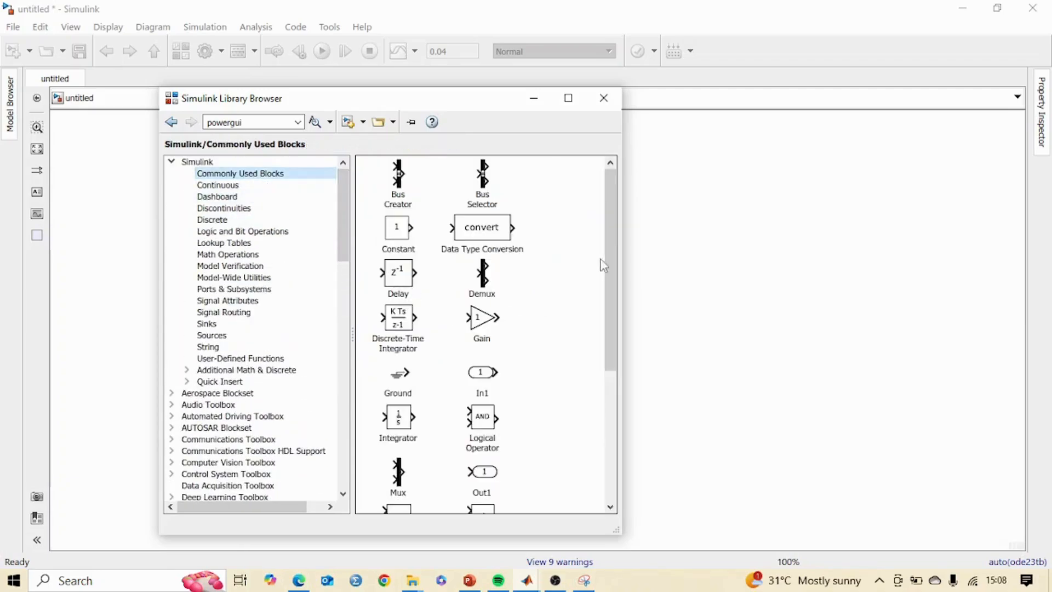
drag(602, 266, 604, 378)
click(482, 378)
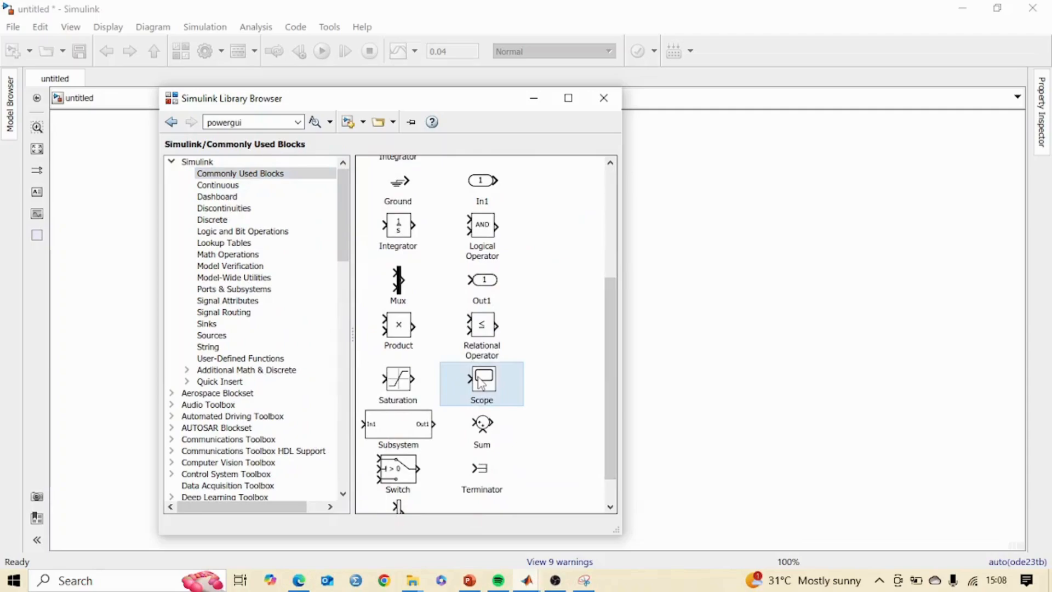
right_click(480, 377)
click(527, 389)
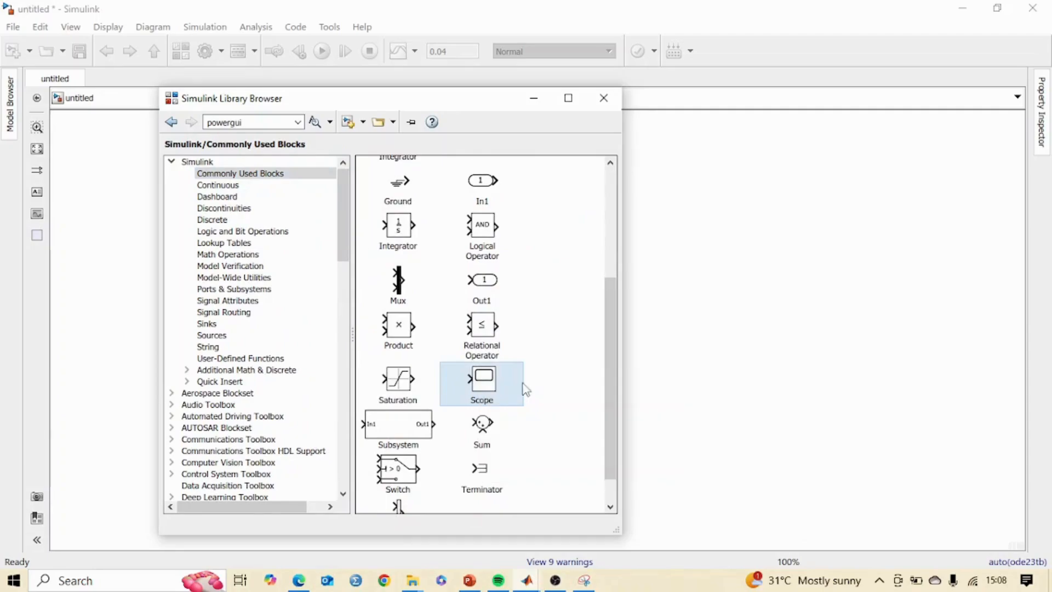
Add a Pulse Generator block from Simulink's Sources library to the model
click(212, 335)
mouse_move(343, 244)
mouse_down()
mouse_move(345, 356)
mouse_move(355, 255)
mouse_up()
drag(610, 255, 609, 376)
click(395, 273)
right_click(396, 273)
click(439, 278)
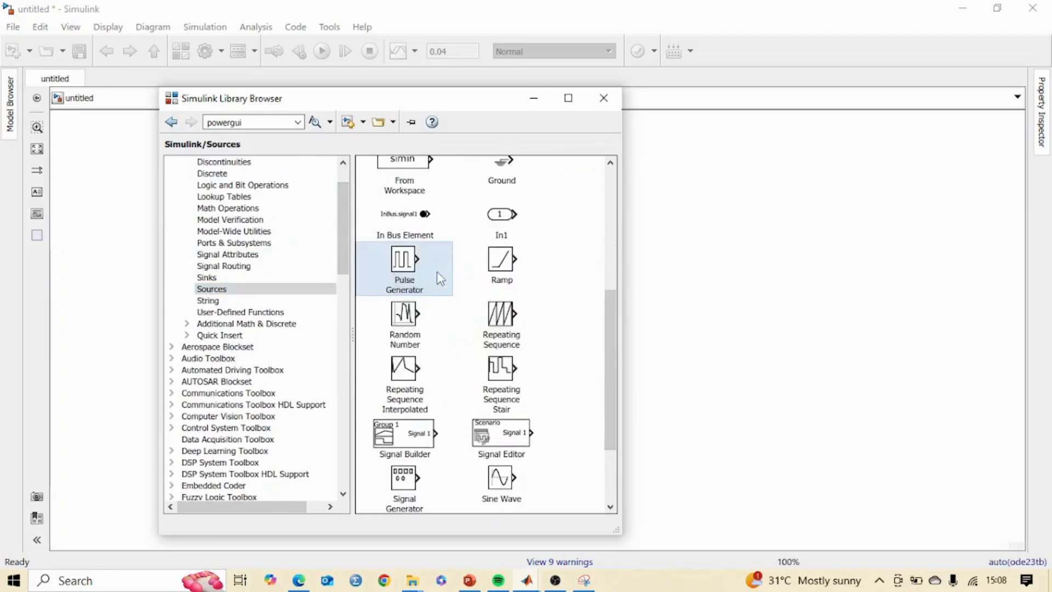
Spread out the stacked blocks, placing the Three-Phase Source, V-I Measurement, Thyristor, powergui and Scope apart from the Series RLC Branch
click(752, 217)
drag(537, 326, 852, 213)
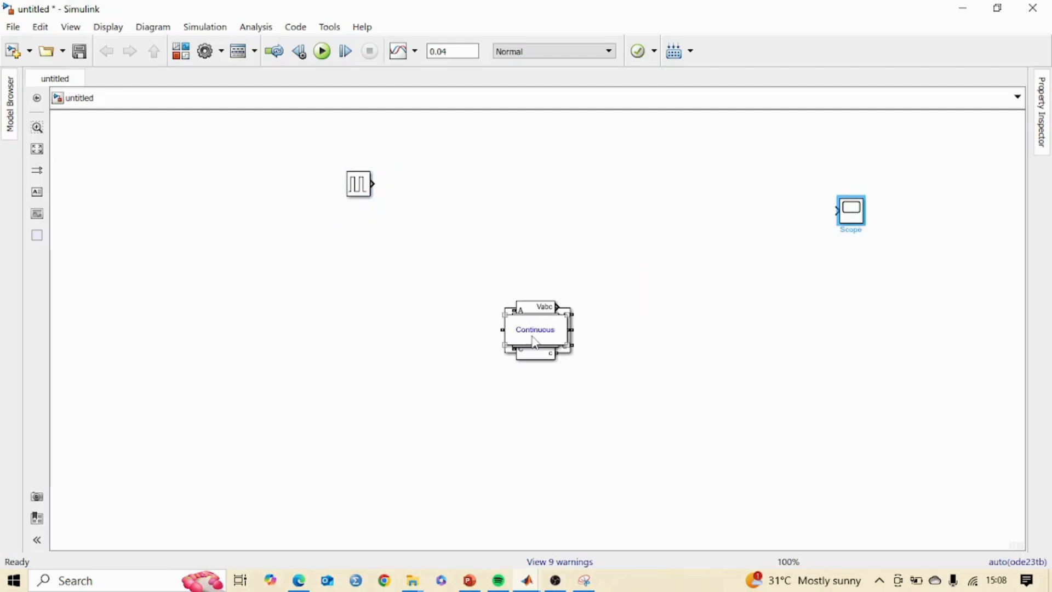
drag(532, 339, 118, 153)
drag(542, 335, 457, 304)
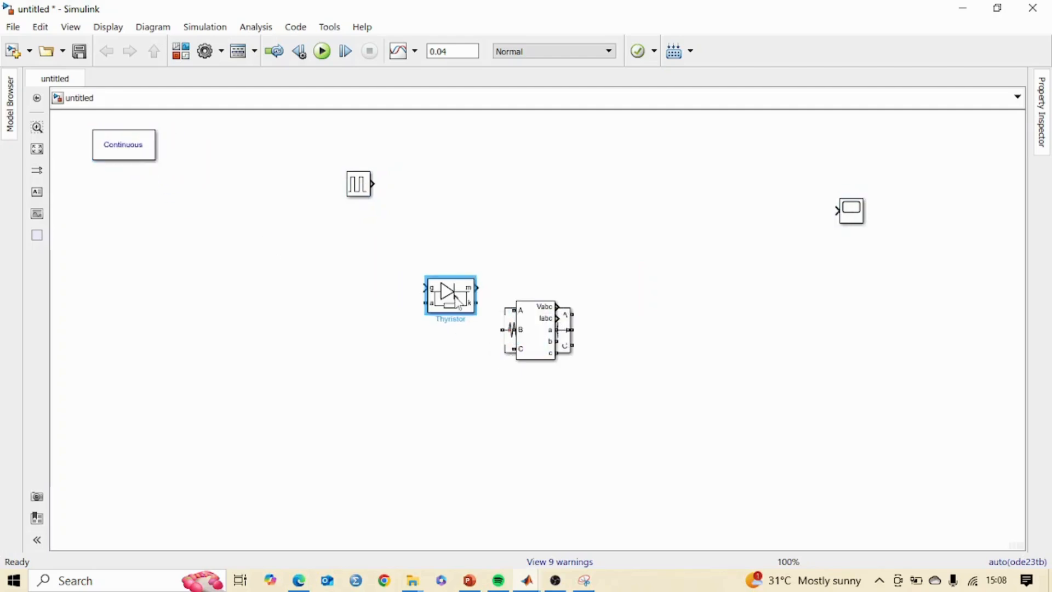
drag(532, 340, 255, 351)
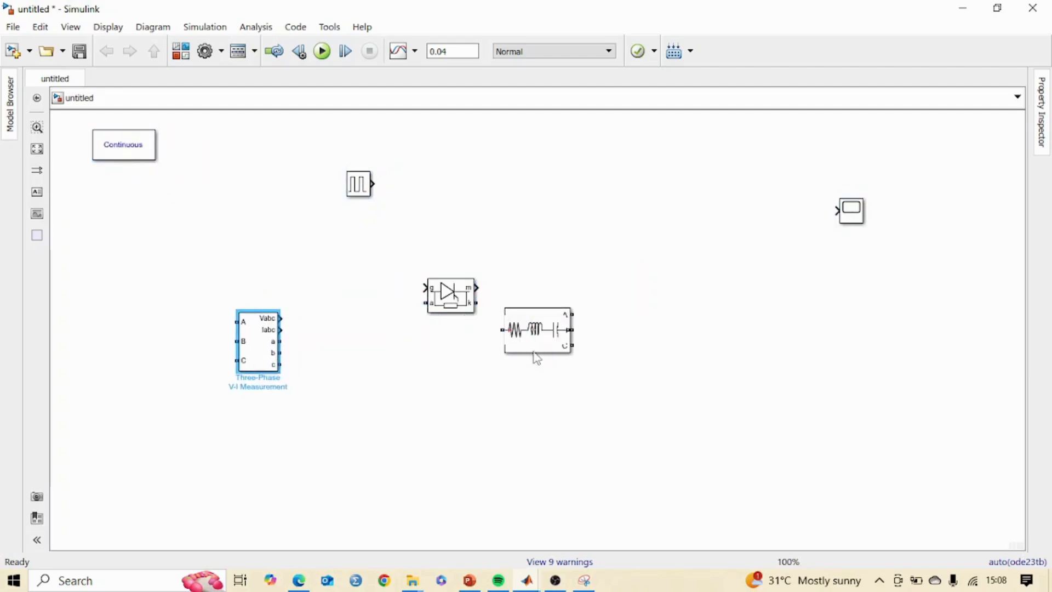
drag(538, 351, 152, 357)
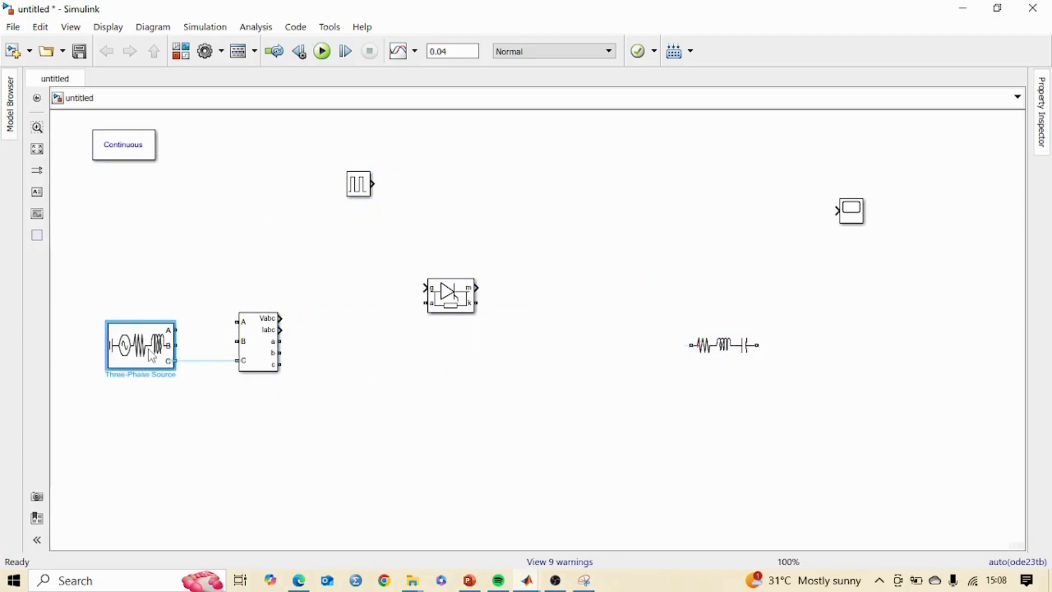
Rotate the Series RLC Branch to vertical and set its branch type to R with a resistance of 15 ohms
click(729, 353)
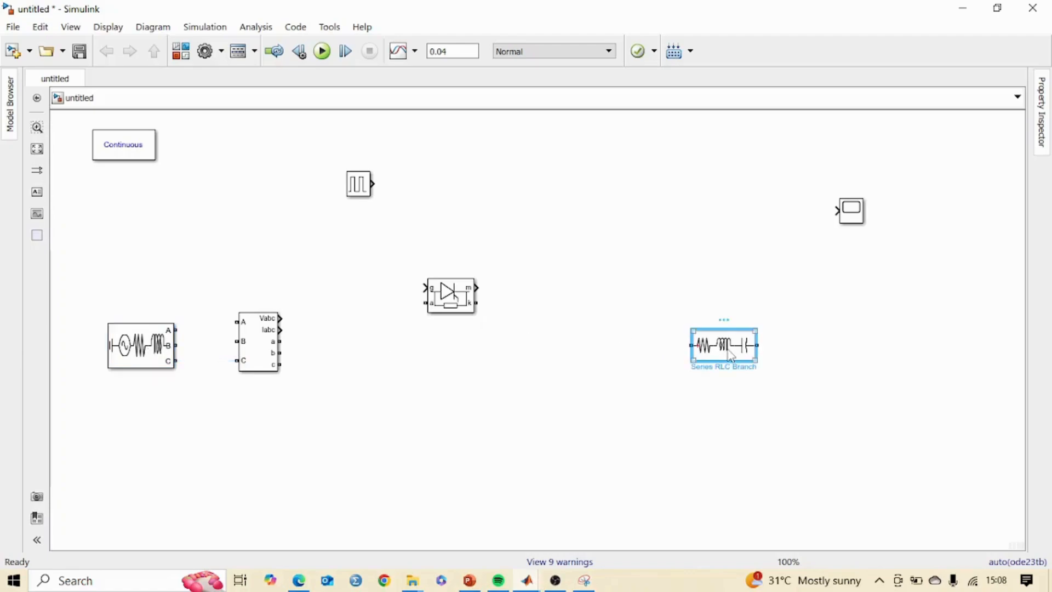
key(ctrl+r)
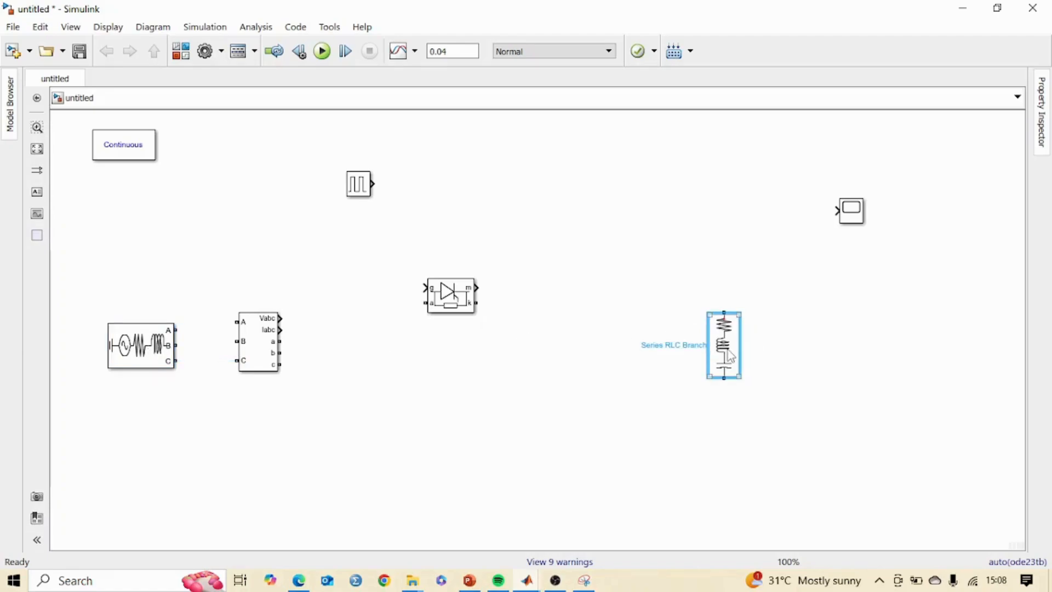
double_click(723, 354)
click(585, 271)
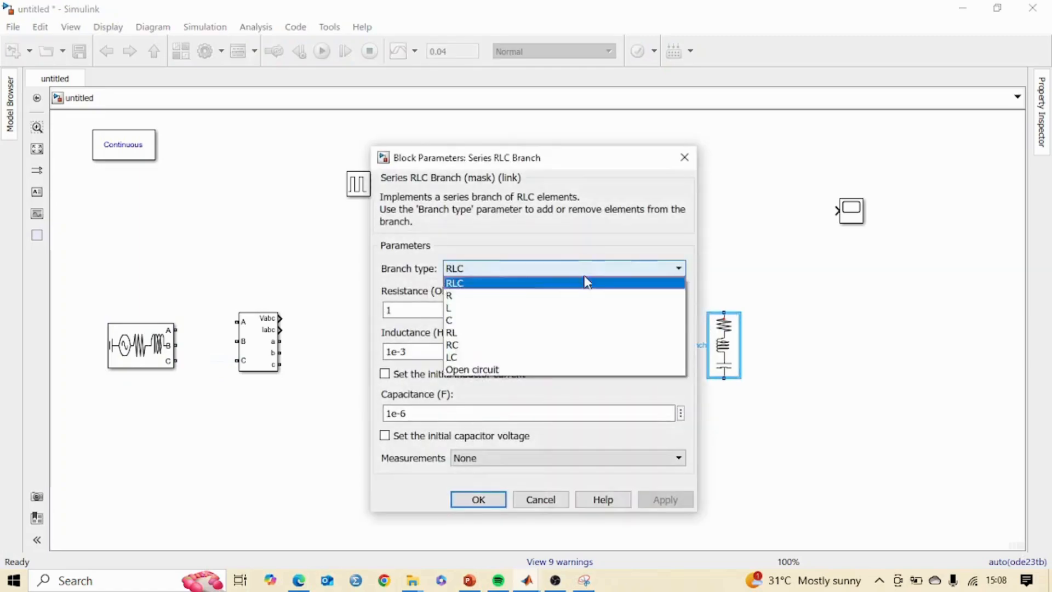
click(471, 304)
double_click(428, 308)
text(15)
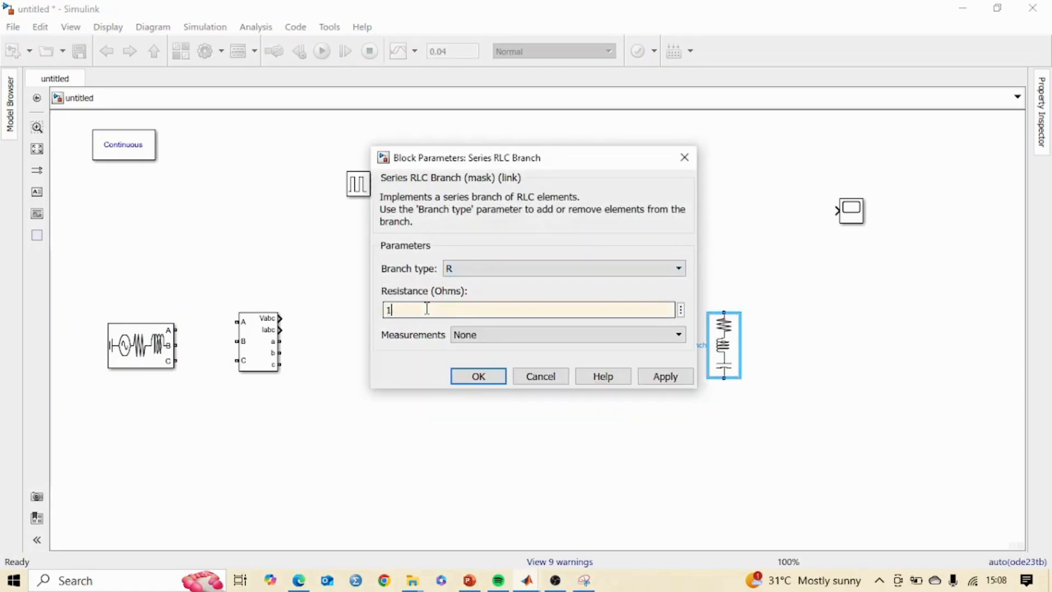
click(479, 376)
click(537, 382)
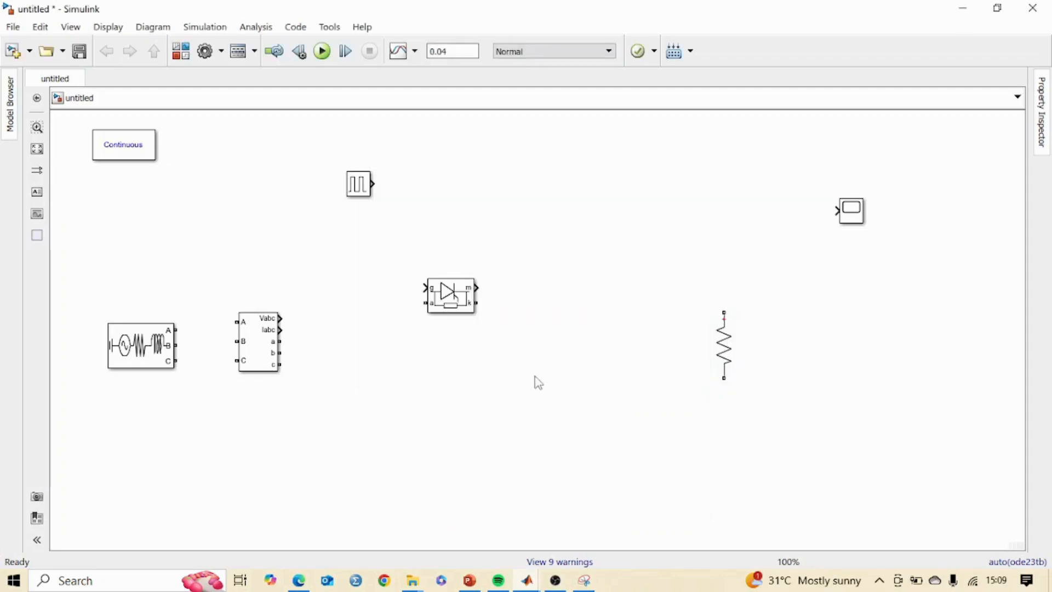
Add a Current Measurement block from the Fundamental Blocks Measurements library to the model
click(182, 51)
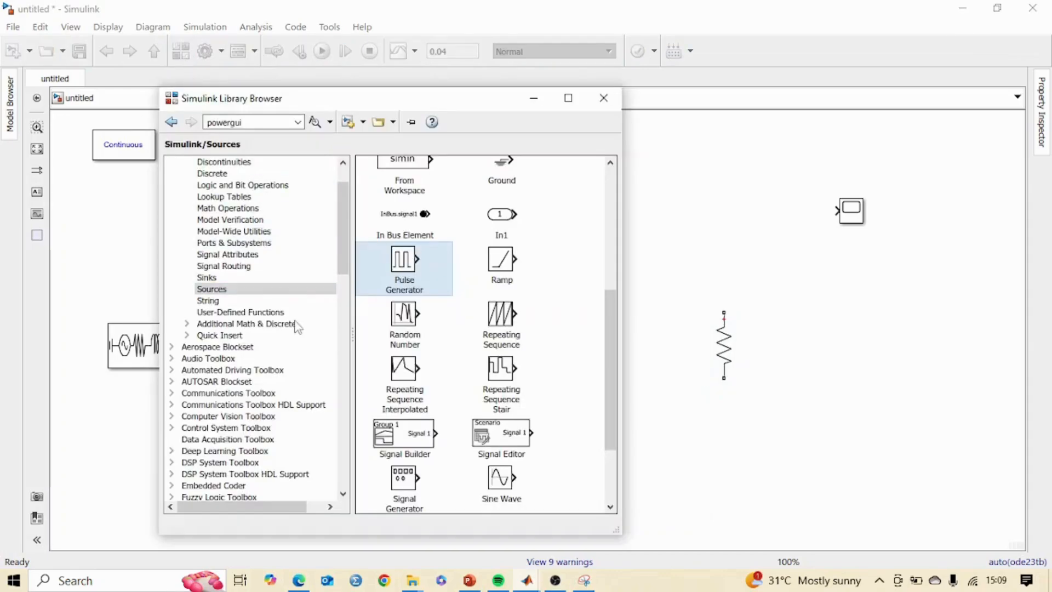
drag(343, 268, 346, 443)
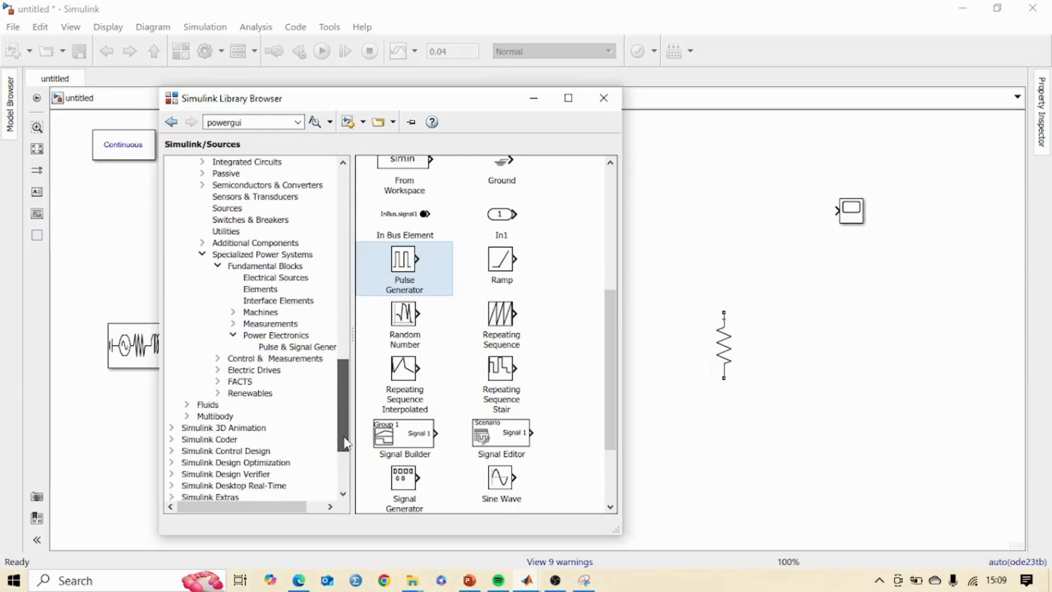
click(279, 328)
click(427, 254)
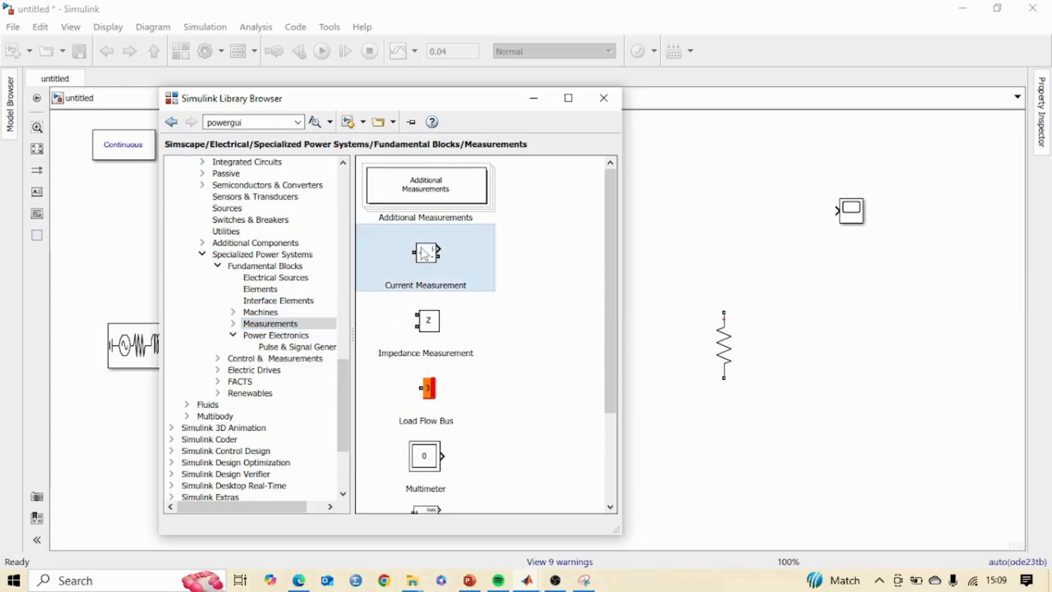
right_click(423, 247)
click(471, 259)
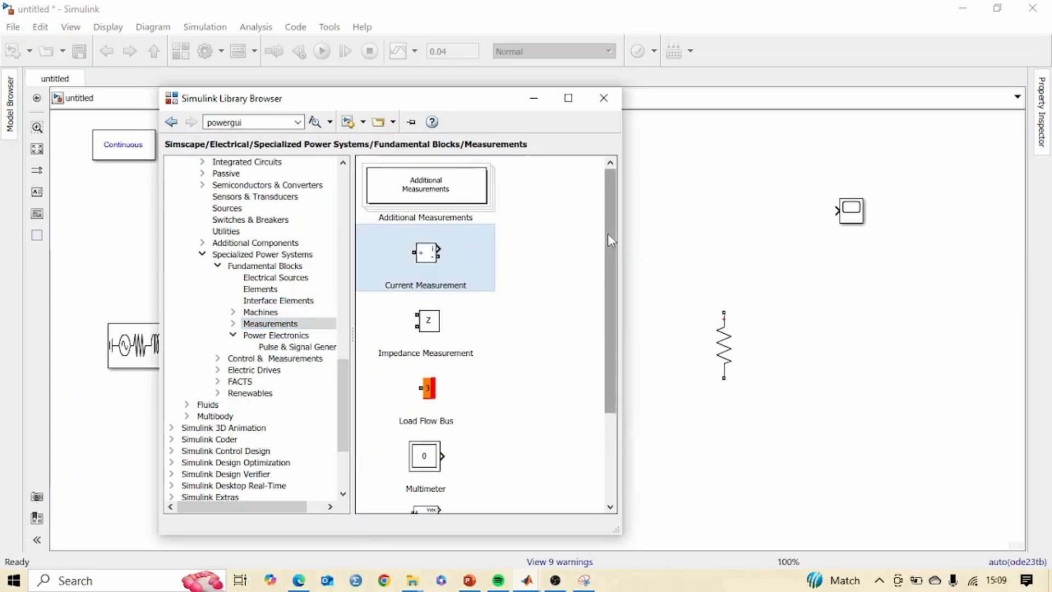
Add a Voltage Measurement block from the same library and place both measurement blocks around the load resistor
drag(607, 234, 600, 323)
click(430, 480)
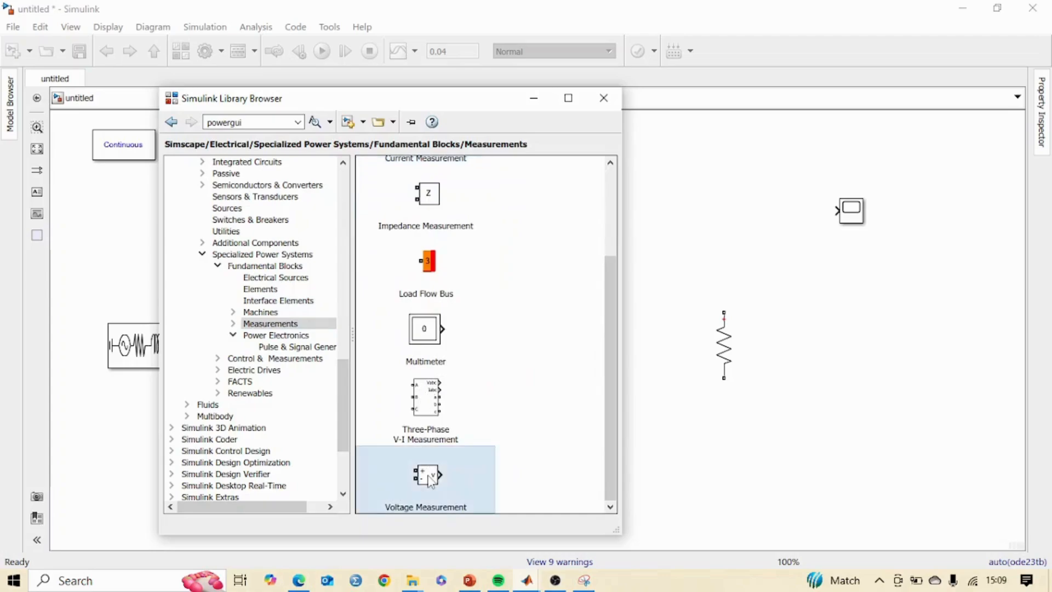
right_click(430, 480)
click(479, 485)
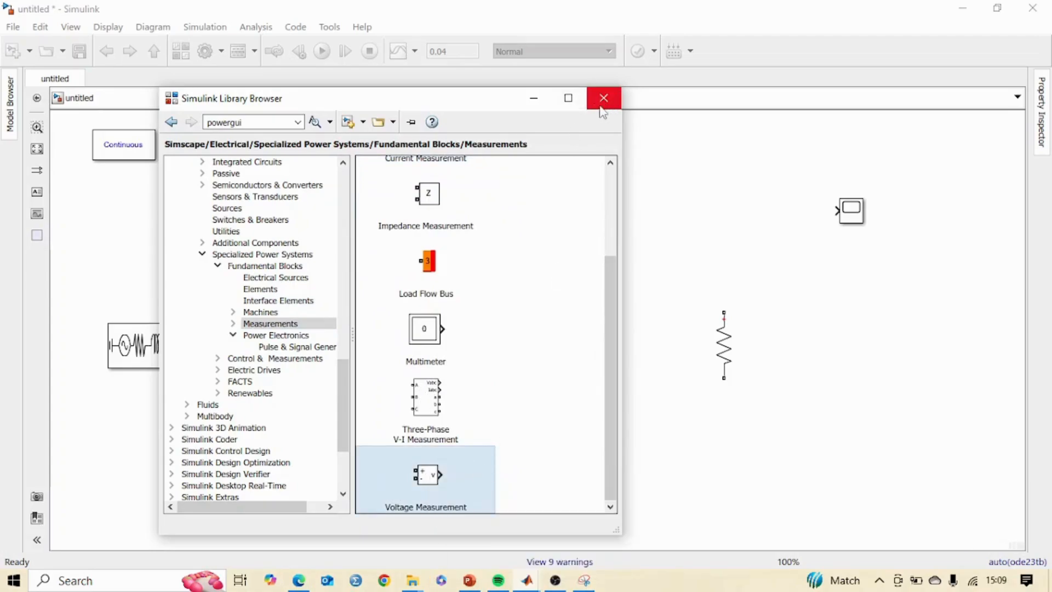
click(535, 99)
drag(547, 344, 681, 268)
Rotate the thyristor to conduct upward, move it nearer the V-I Measurement block, and rename it T1
click(448, 295)
key(ctrl+r)
key(ctrl+r)
key(ctrl+r)
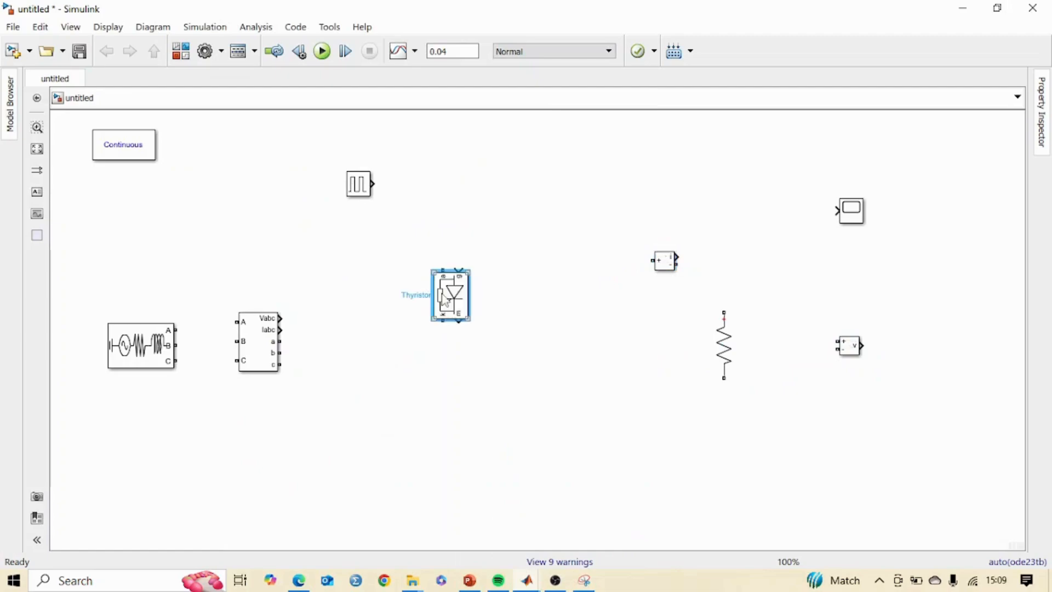
drag(449, 297, 378, 310)
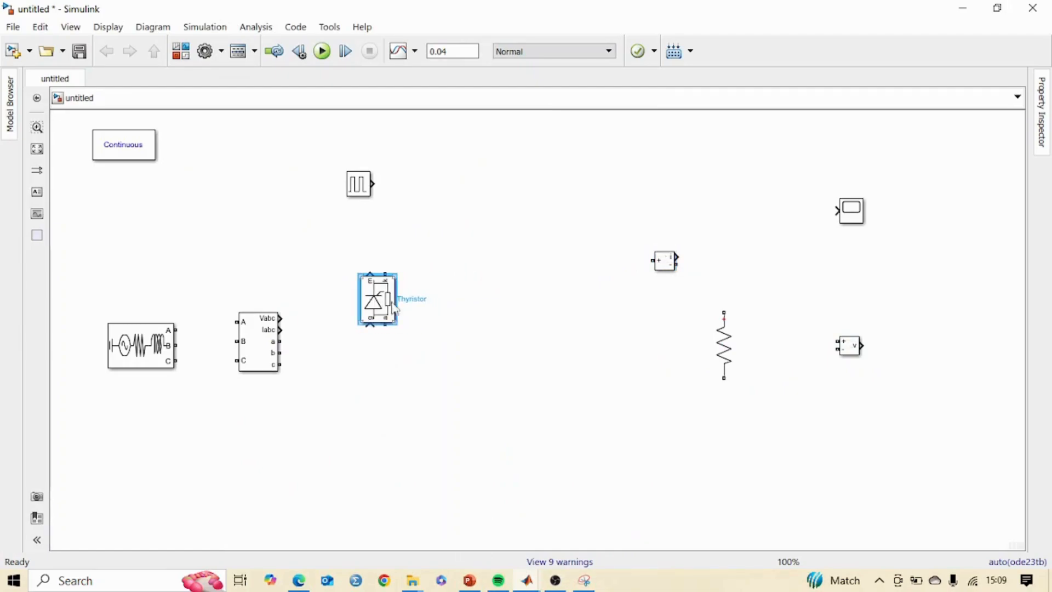
double_click(416, 299)
key(BackSpace)
text(T1)
click(432, 330)
Copy thyristor T1 three times to form two columns, each with an upper and a lower thyristor
click(385, 311)
drag(385, 310, 377, 488)
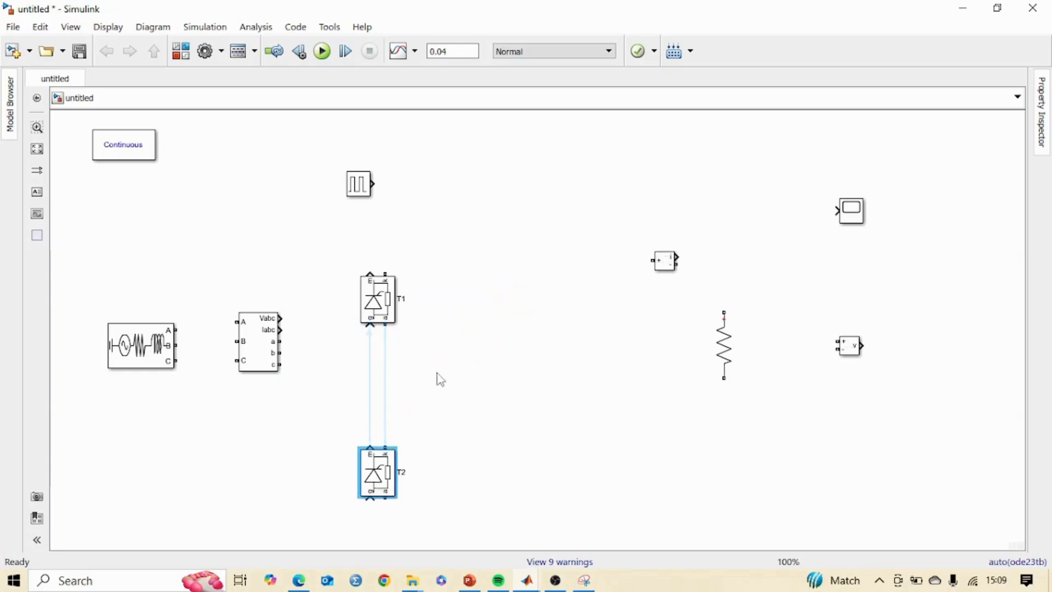
click(471, 327)
key(ctrl+v)
drag(483, 365, 471, 316)
click(566, 313)
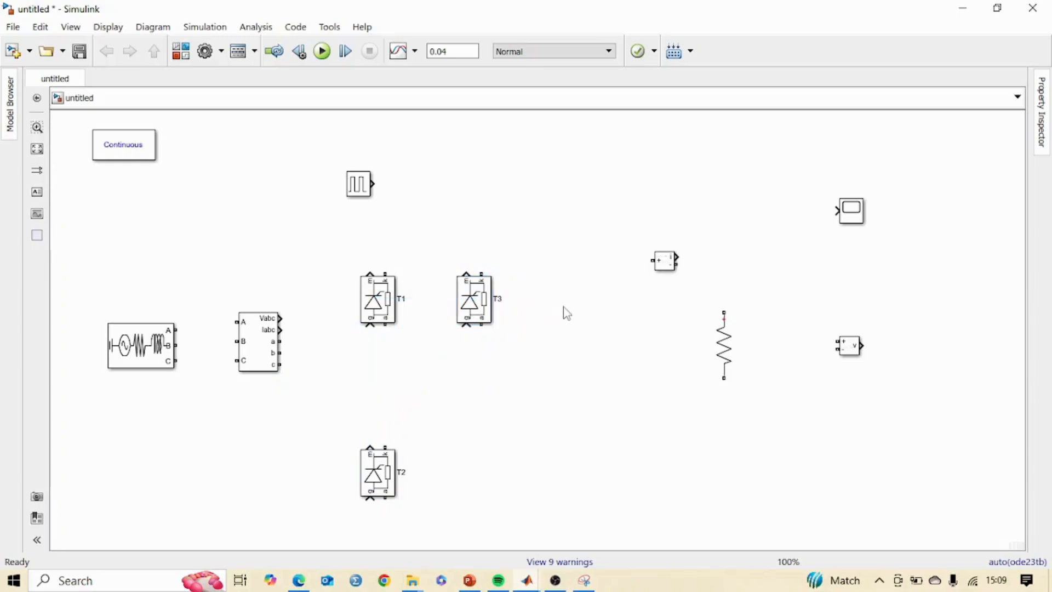
key(ctrl+v)
drag(573, 330, 475, 490)
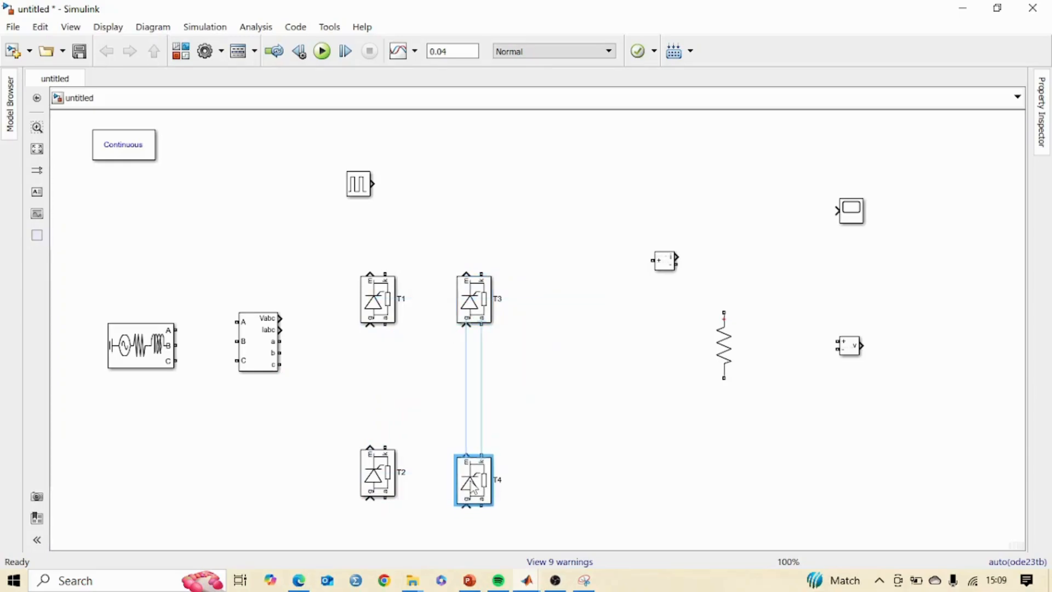
Add a third column of two thyristor copies, one in the upper row and one in the lower row
click(574, 299)
key(ctrl+v)
drag(601, 342, 581, 327)
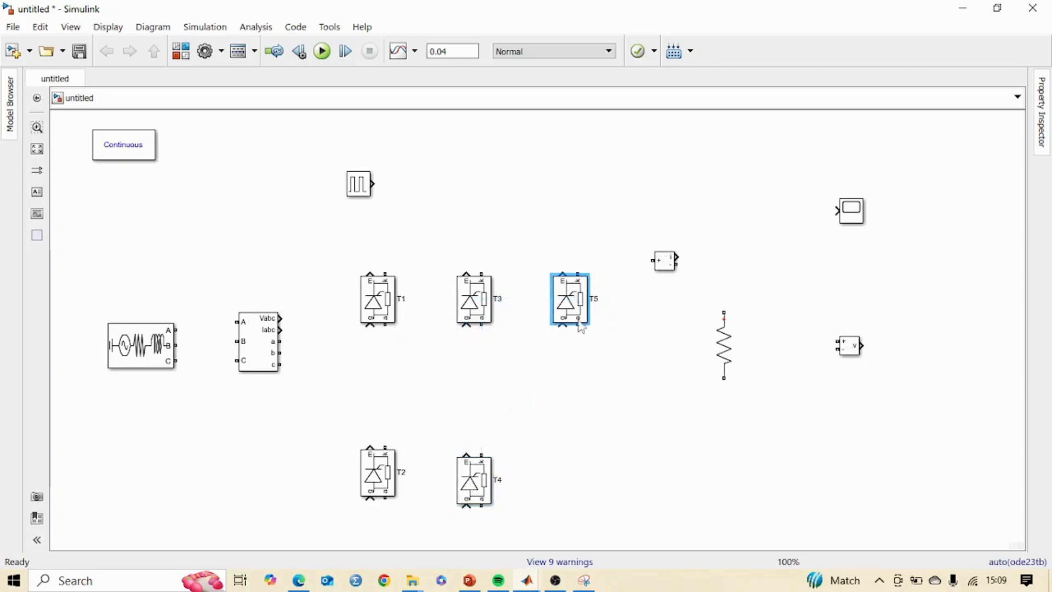
click(565, 480)
key(ctrl+v)
drag(586, 485, 578, 470)
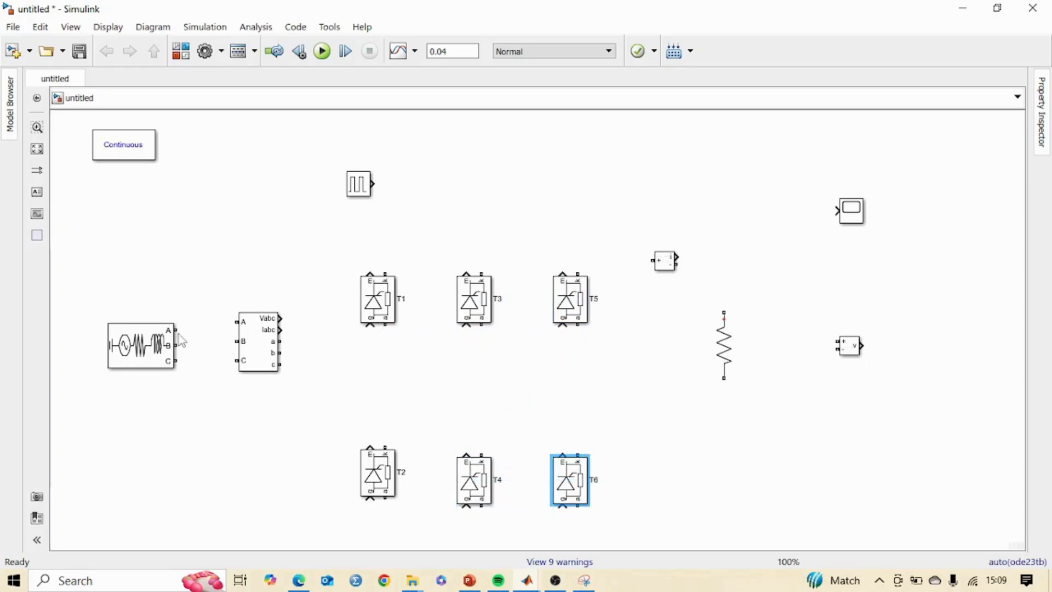
Connect phases A, B and C of the Three-Phase Source to the matching inputs of the Three-Phase V-I Measurement block
drag(175, 330, 237, 322)
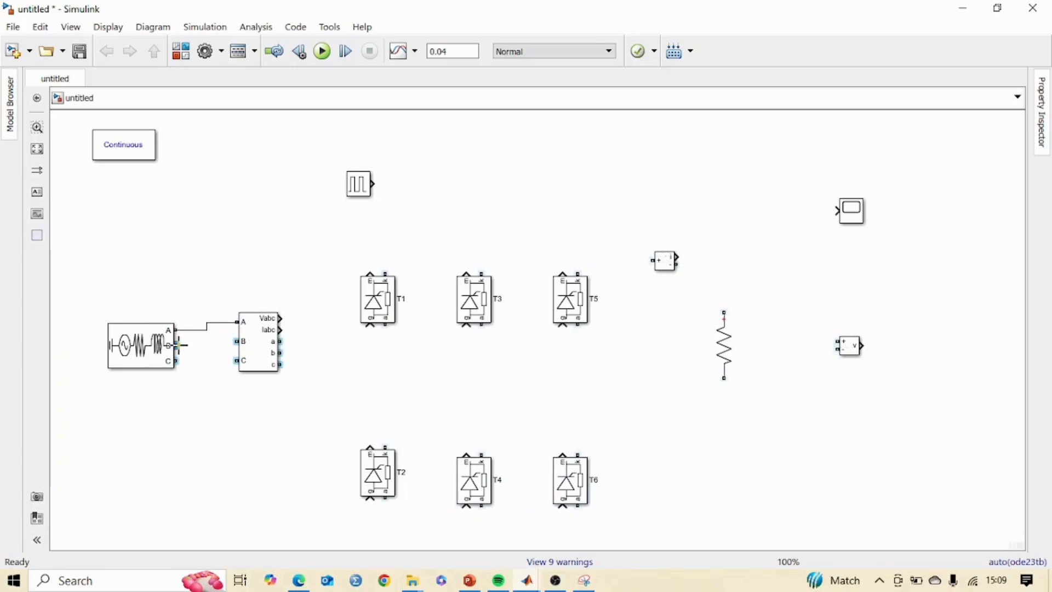
drag(178, 345, 237, 341)
drag(175, 361, 223, 362)
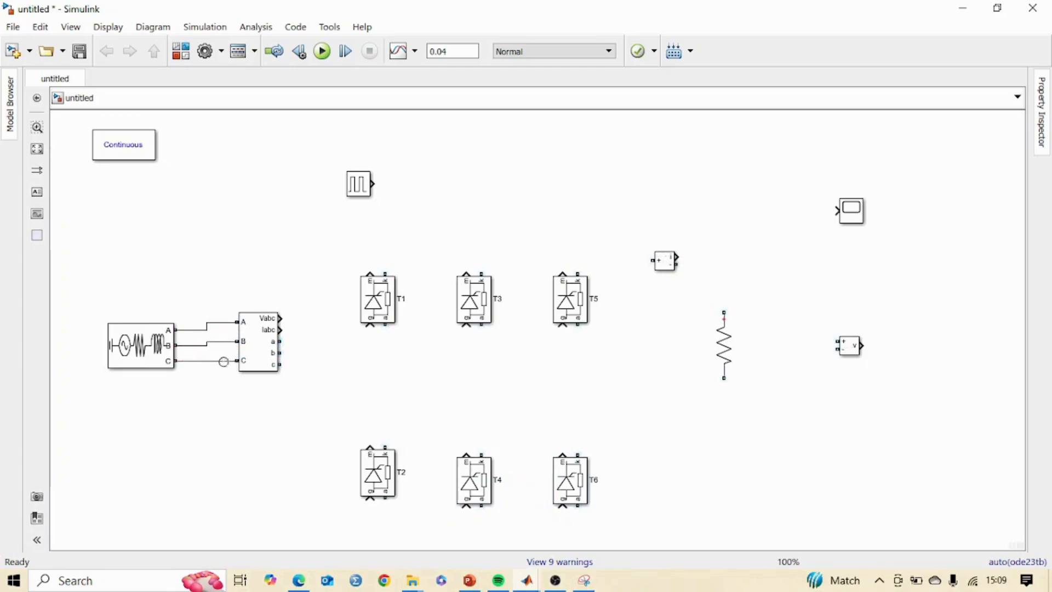
Set the Three-Phase Source to a phase-to-phase voltage of 120 Vrms and a frequency of 50 Hz
double_click(137, 356)
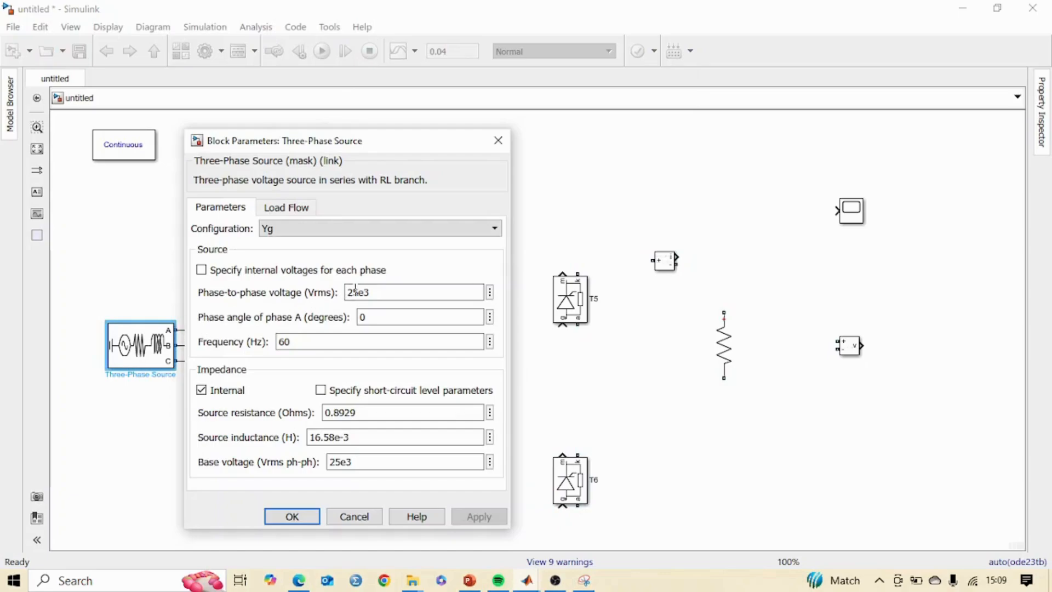
double_click(356, 292)
text(120)
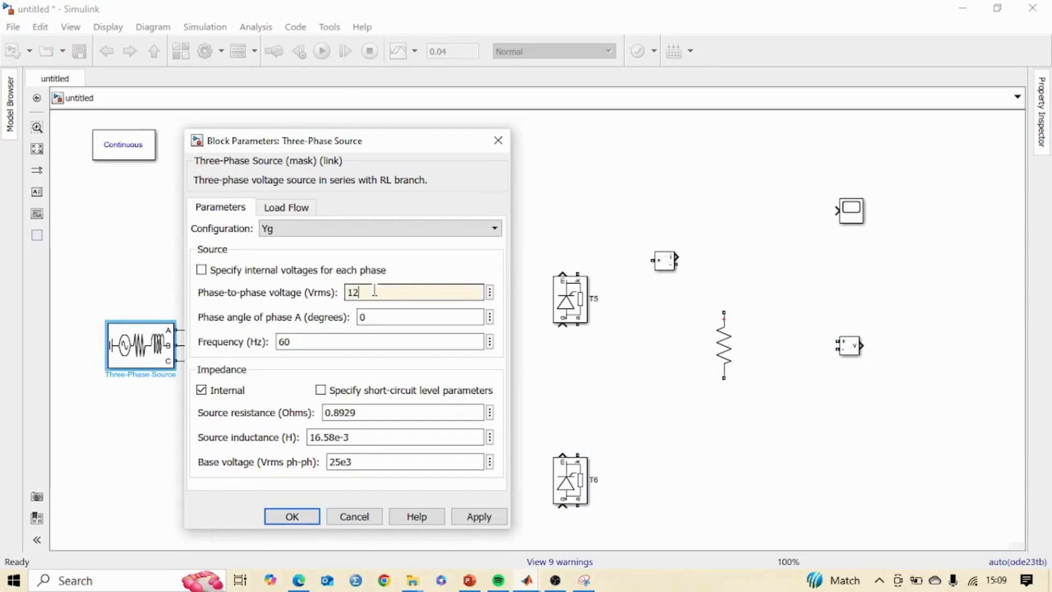
double_click(330, 340)
text(5)
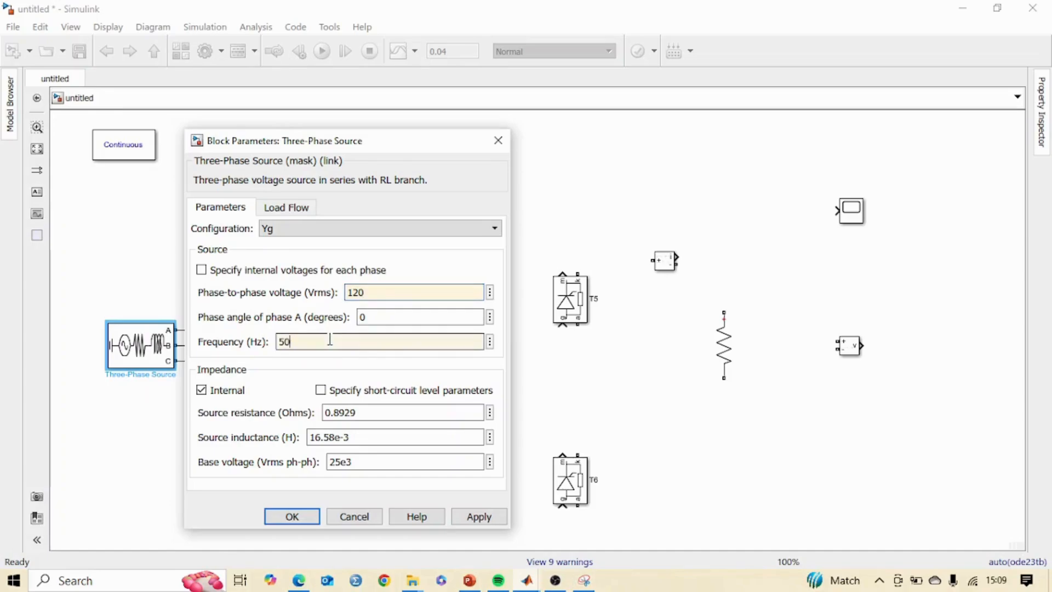
click(308, 519)
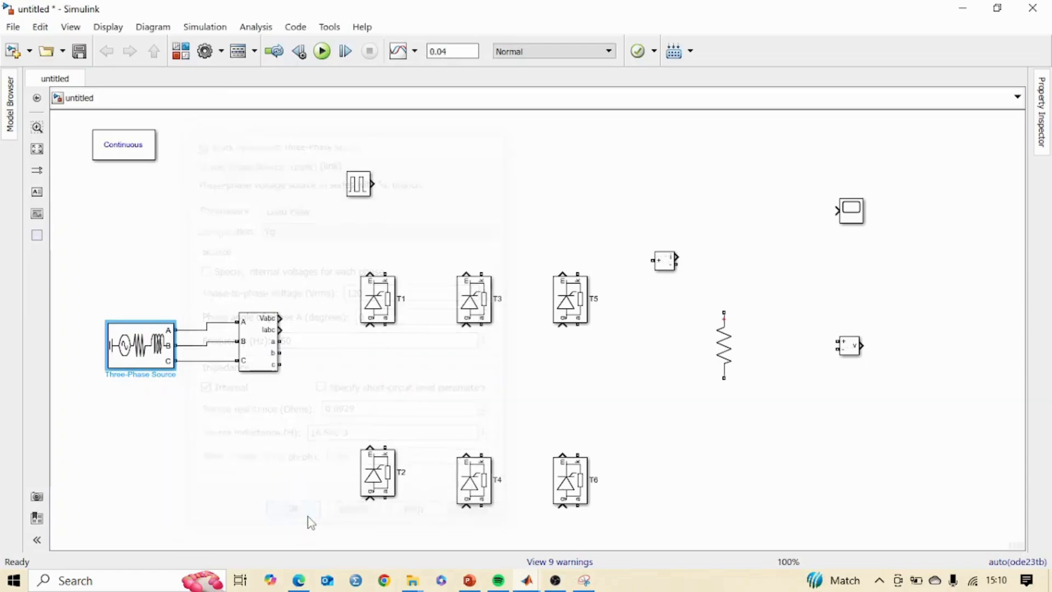
Wire the thyristor legs T1–T2, T3–T4 and T5–T6, and connect measurement outputs a, b and c to their respective midpoints
drag(386, 328, 385, 447)
drag(482, 326, 481, 455)
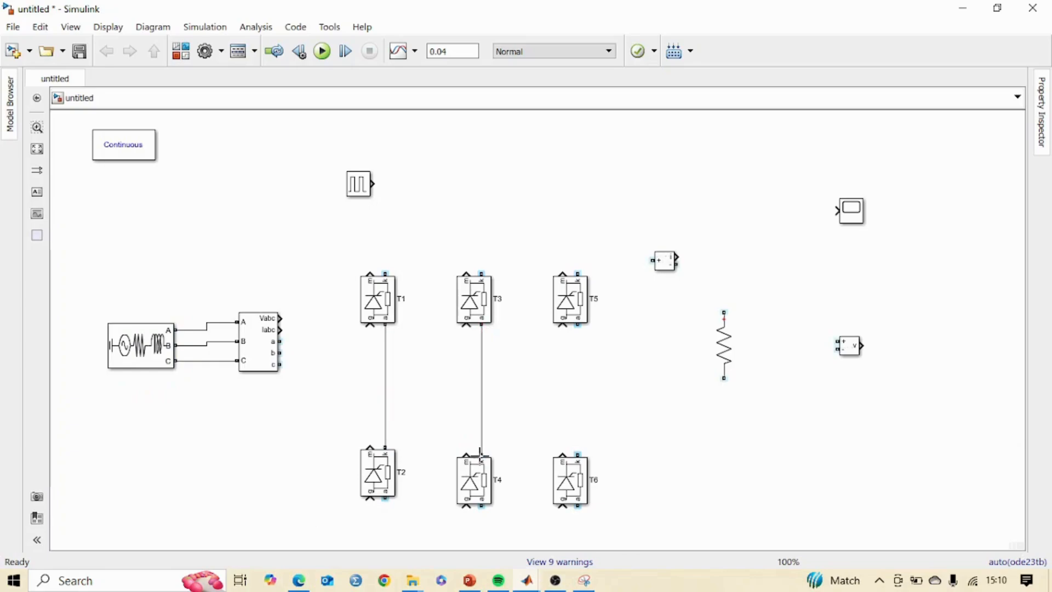
drag(579, 326, 578, 455)
drag(281, 341, 386, 343)
drag(278, 353, 578, 365)
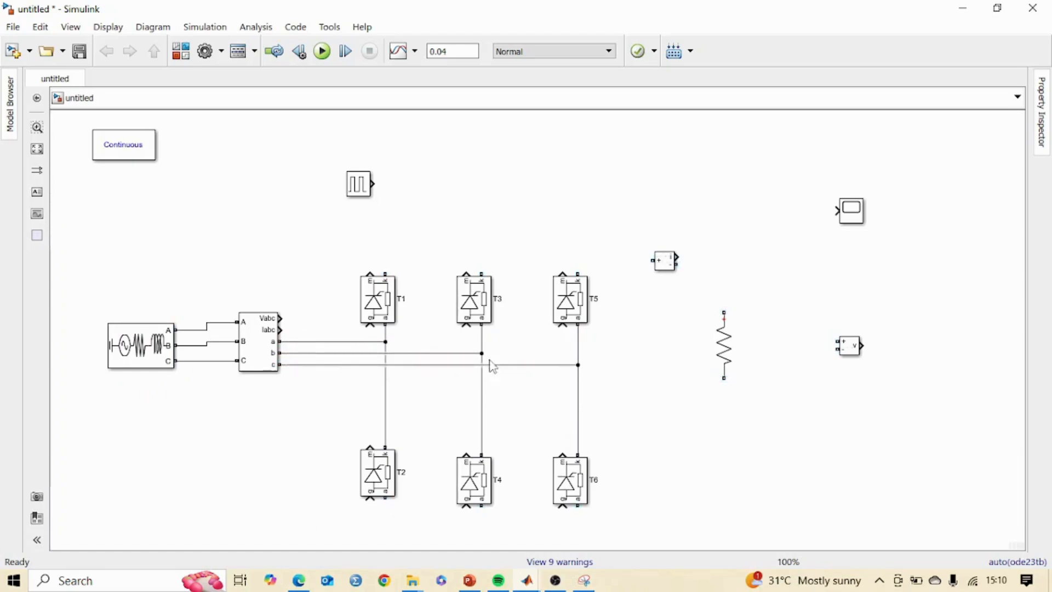
Turn off current measurement in the Three-Phase V-I Measurement block by setting it to no
double_click(253, 343)
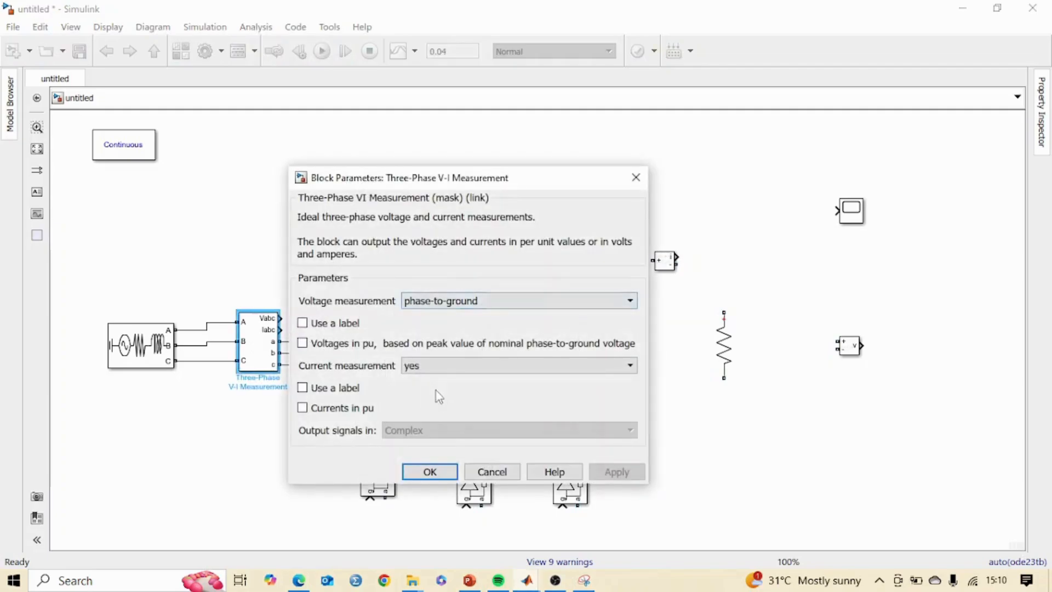
click(432, 367)
click(431, 390)
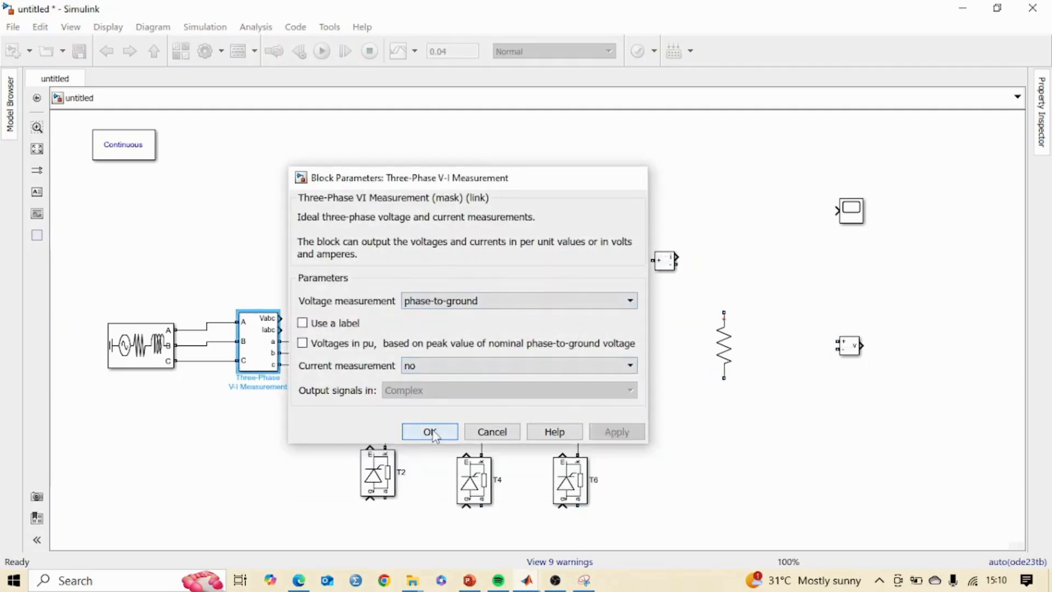
click(431, 432)
Wire a lower rail joining the anodes of T2 and T6 and an upper rail joining the cathodes of T1 and T5
drag(386, 498, 578, 501)
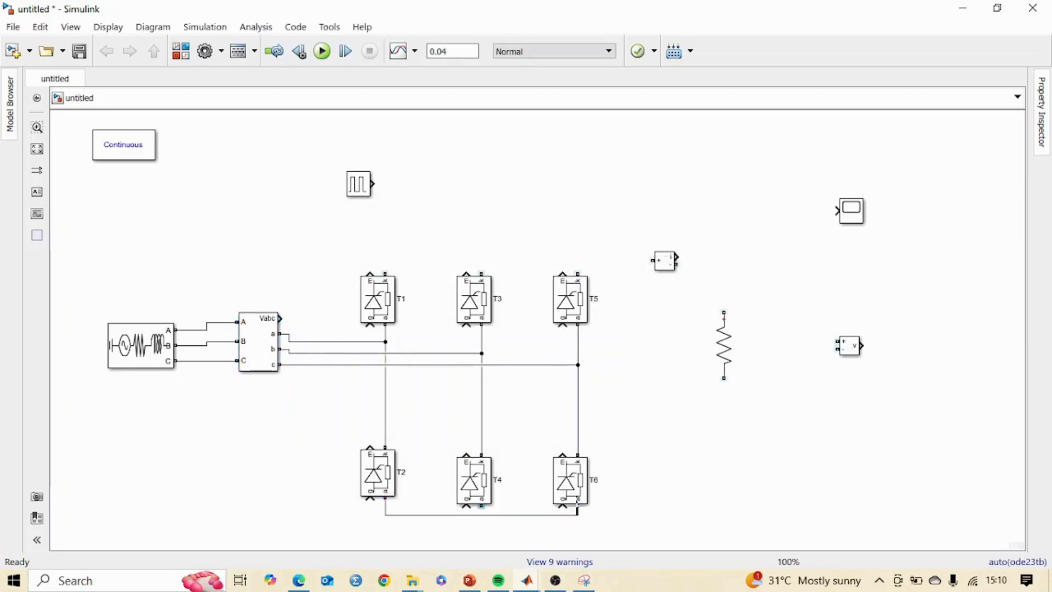
click(492, 520)
scroll(493, 540, down, 1)
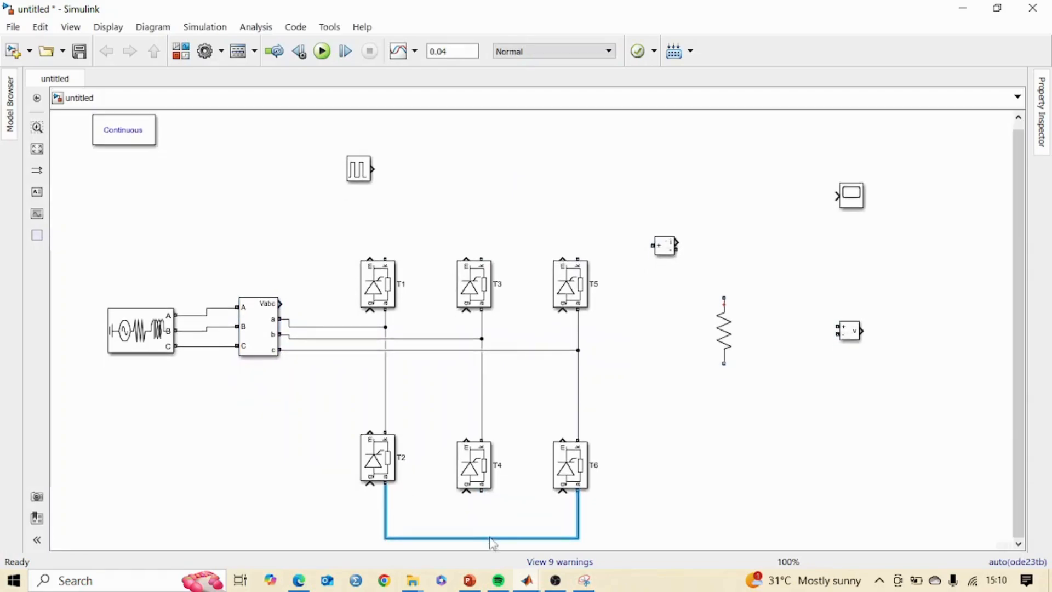
drag(385, 249, 527, 200)
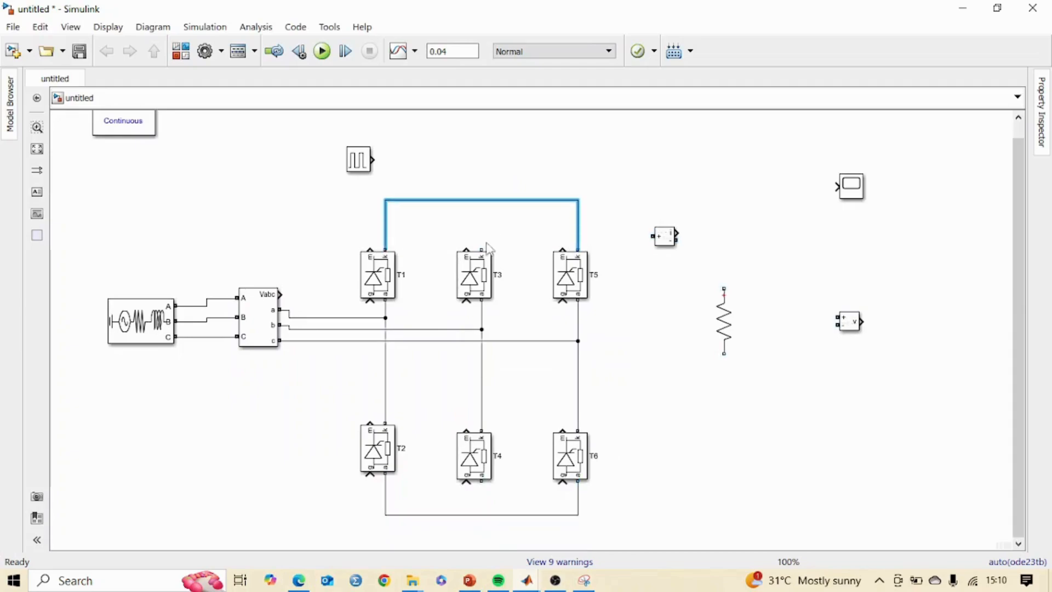
Join T3's cathode to the upper rail and wire that rail through the Current Measurement block to the resistor's upper end
drag(482, 249, 480, 201)
mouse_move(670, 236)
mouse_down()
mouse_move(674, 207)
mouse_move(578, 201)
mouse_up()
drag(681, 209, 704, 235)
click(725, 291)
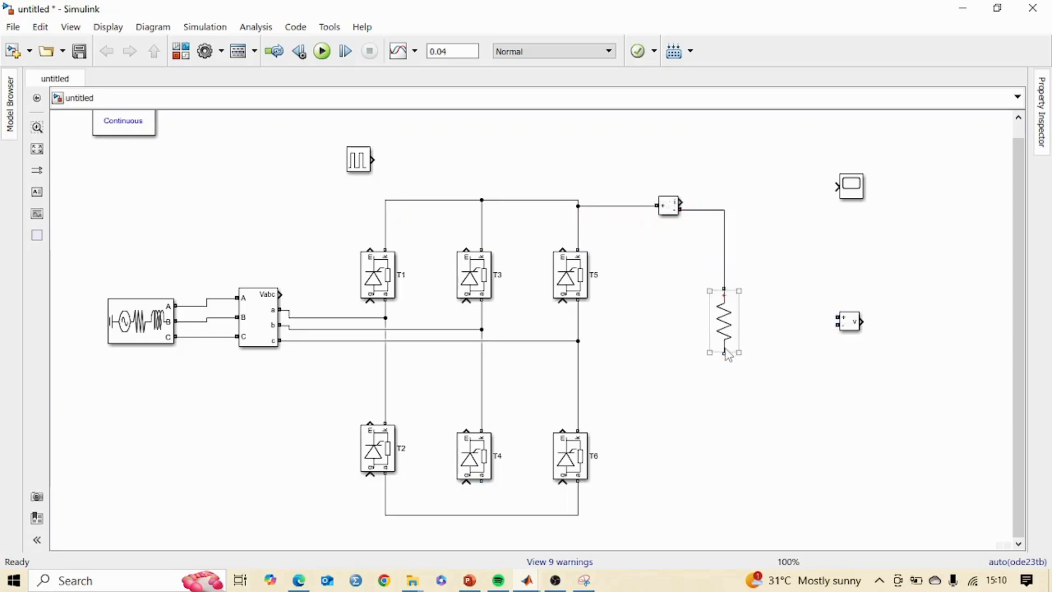
Wire the resistor's lower end to the lower rail and connect the Voltage Measurement block across the resistor
drag(724, 354, 579, 520)
drag(599, 484, 598, 515)
mouse_move(834, 319)
mouse_down()
mouse_move(813, 289)
mouse_move(724, 260)
mouse_up()
drag(834, 325, 725, 385)
Move the Scope farther from the circuit and give it three input ports with three vertically stacked displays
drag(856, 196, 909, 192)
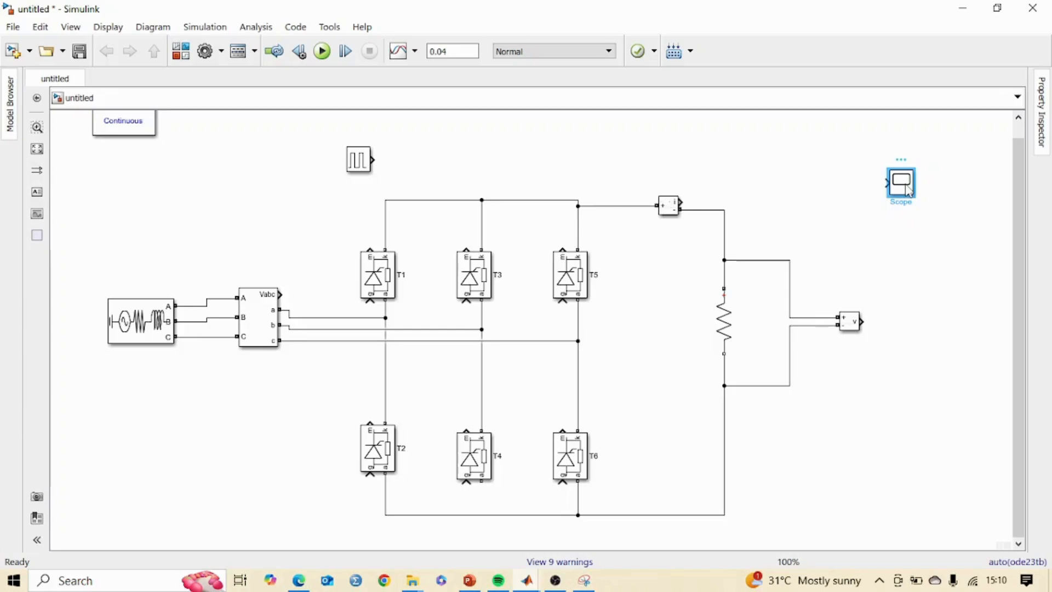
double_click(892, 193)
click(330, 106)
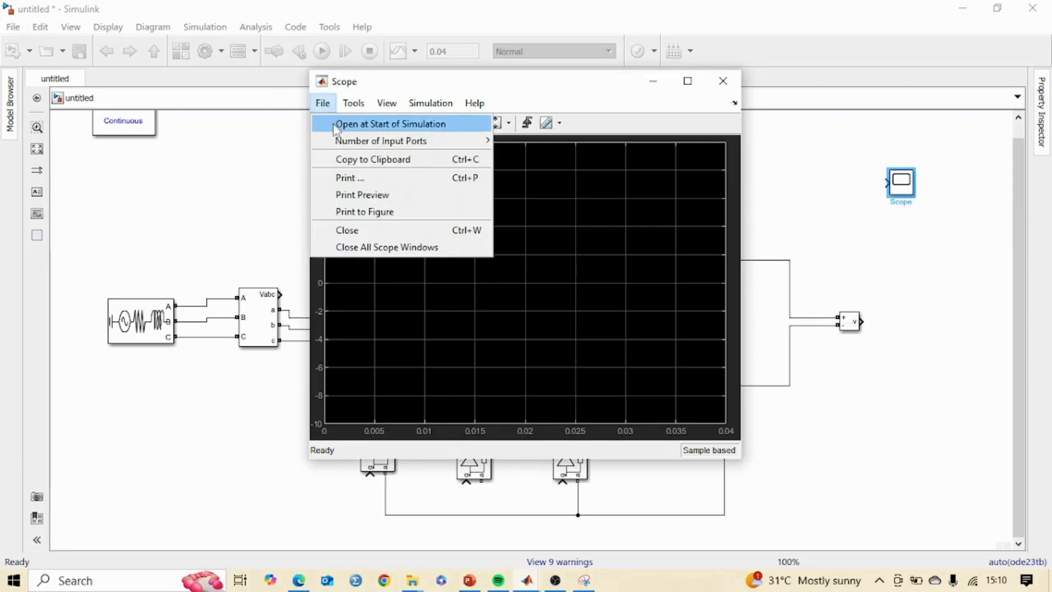
mouse_move(416, 144)
click(501, 158)
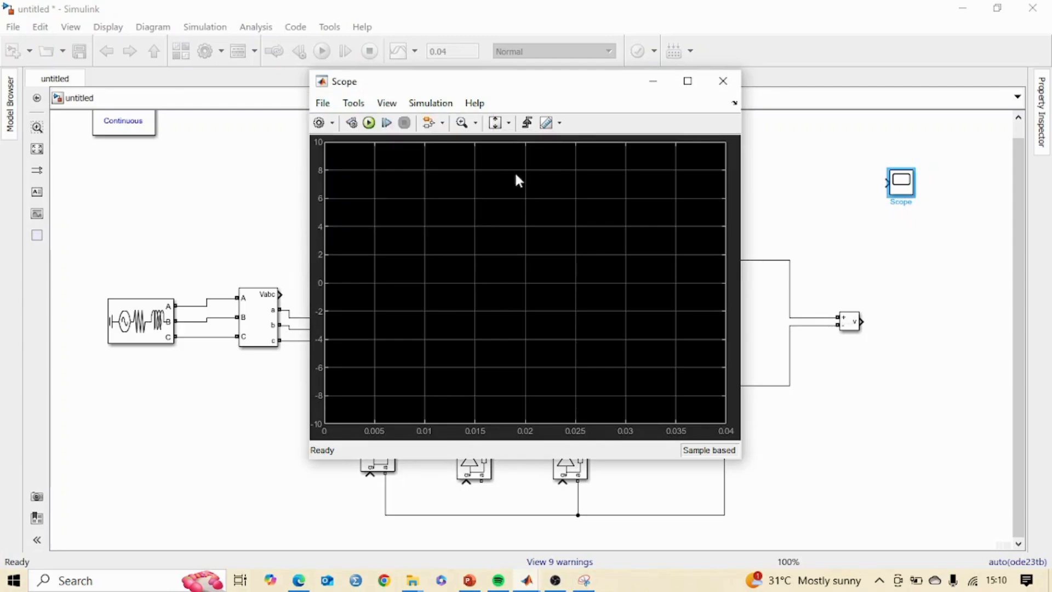
click(387, 103)
click(404, 125)
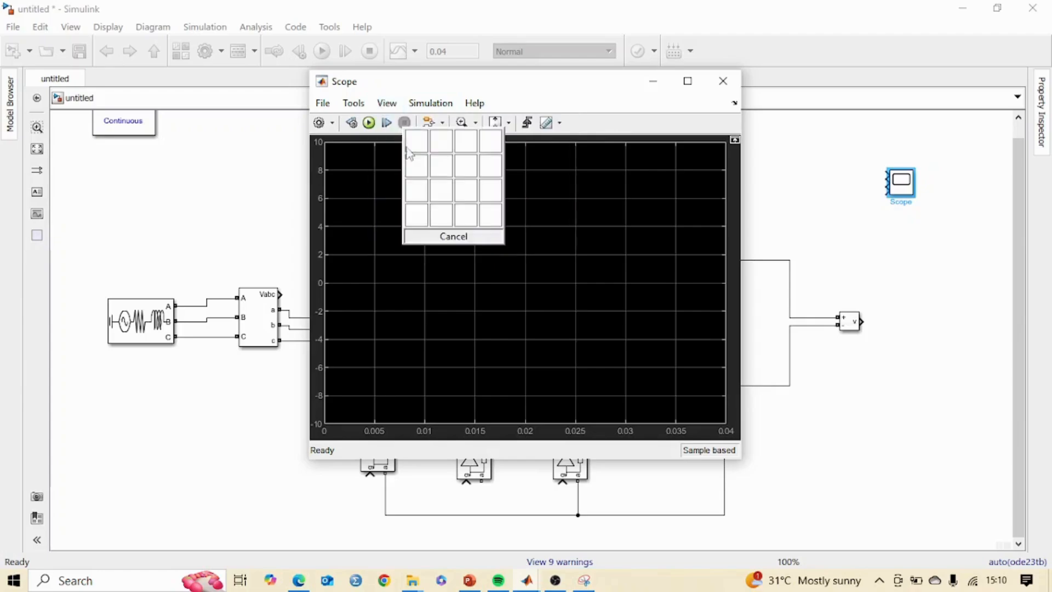
click(414, 187)
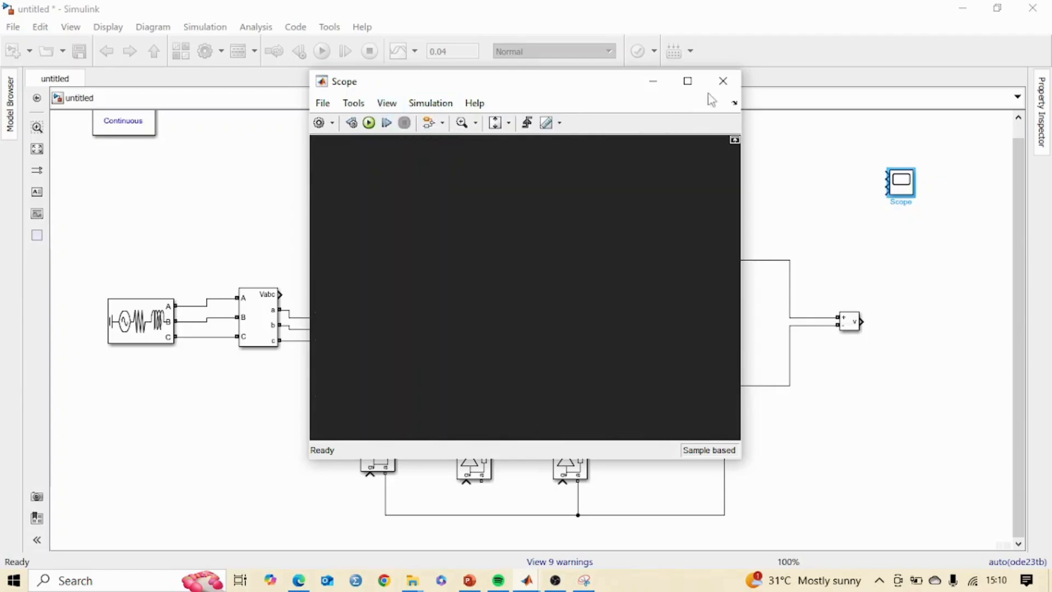
click(721, 82)
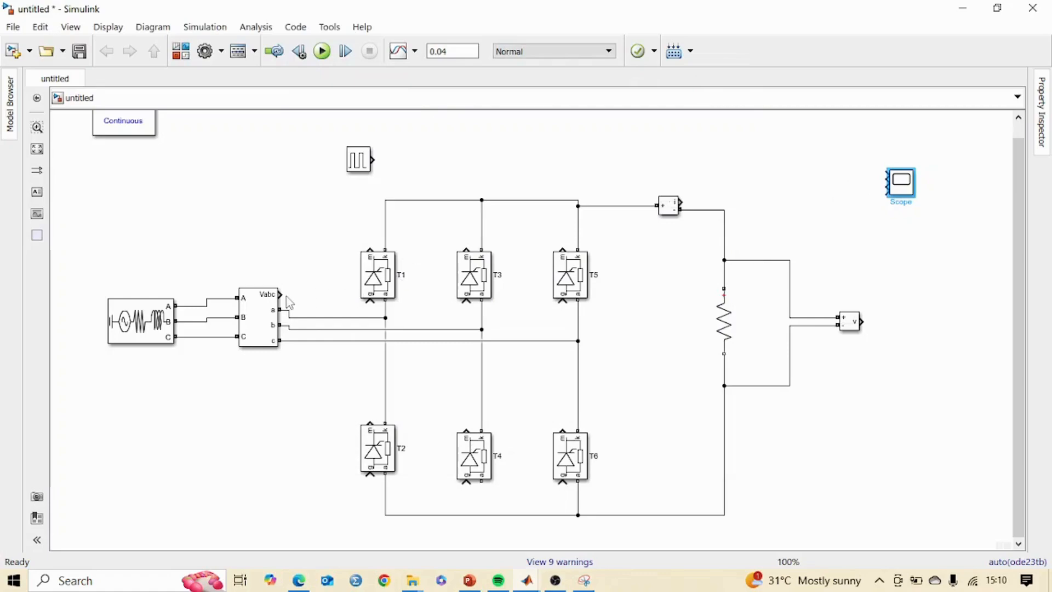
Wire Vabc, the current measurement output and the voltage measurement output to the Scope's first, second and third inputs
drag(281, 294, 883, 175)
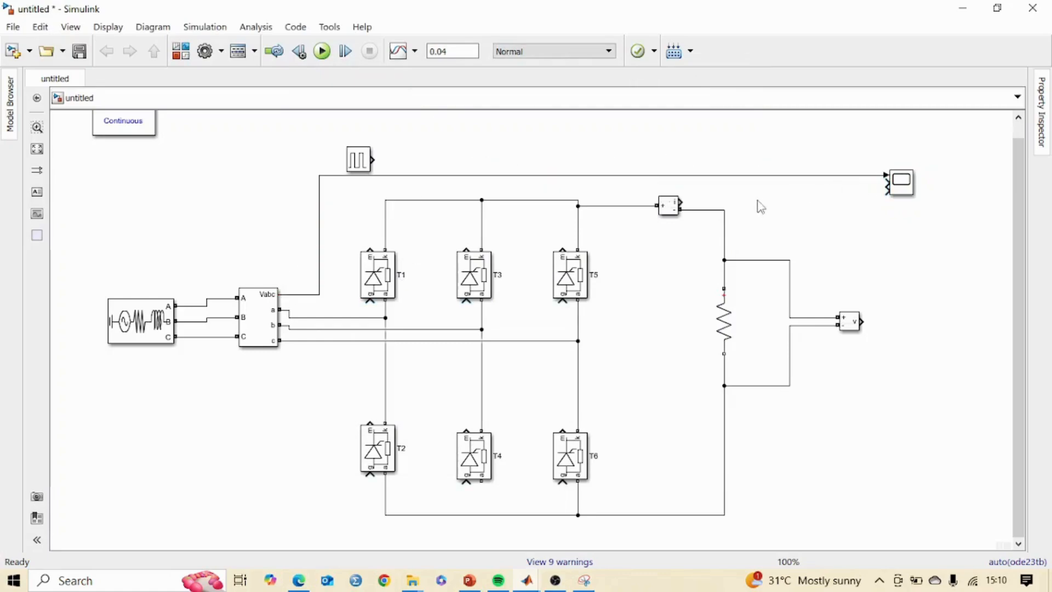
drag(680, 202, 885, 185)
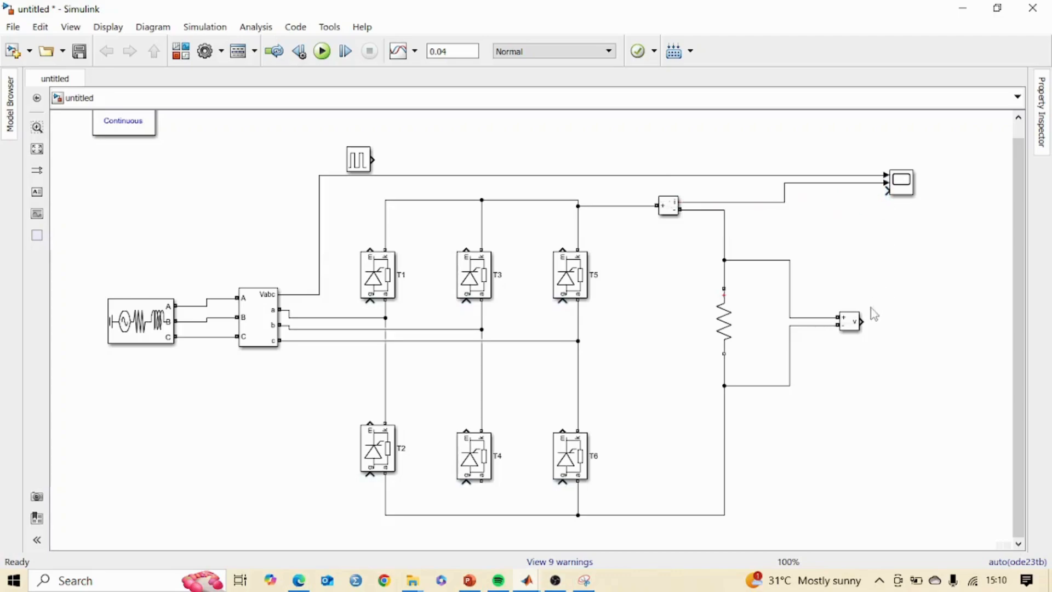
drag(863, 321, 886, 190)
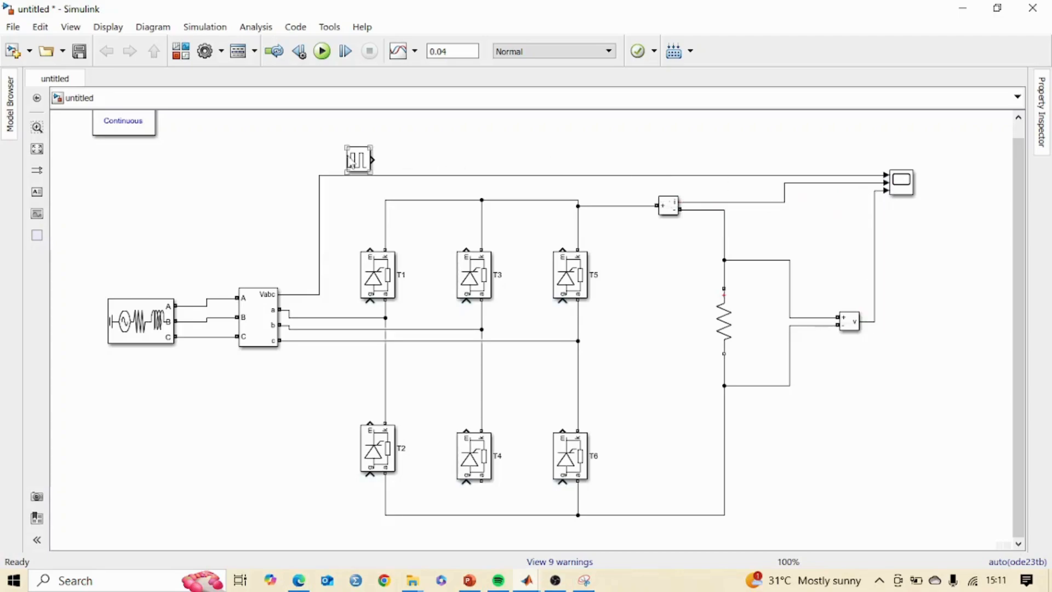
Move the Pulse Generator below T1, rename it S1 and wire its output to T1's gate
drag(364, 161, 342, 376)
double_click(341, 376)
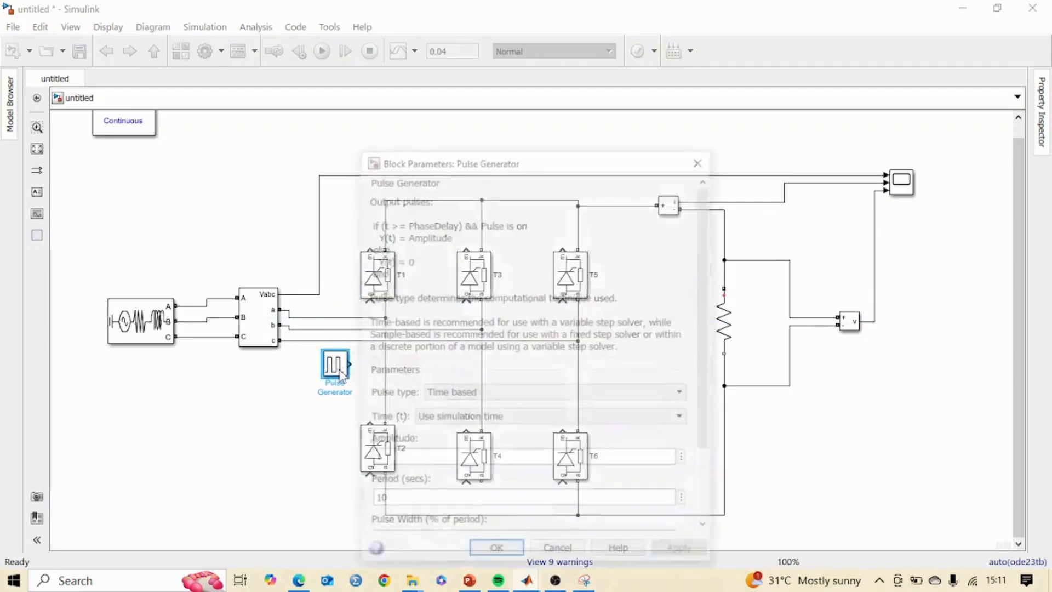
click(699, 160)
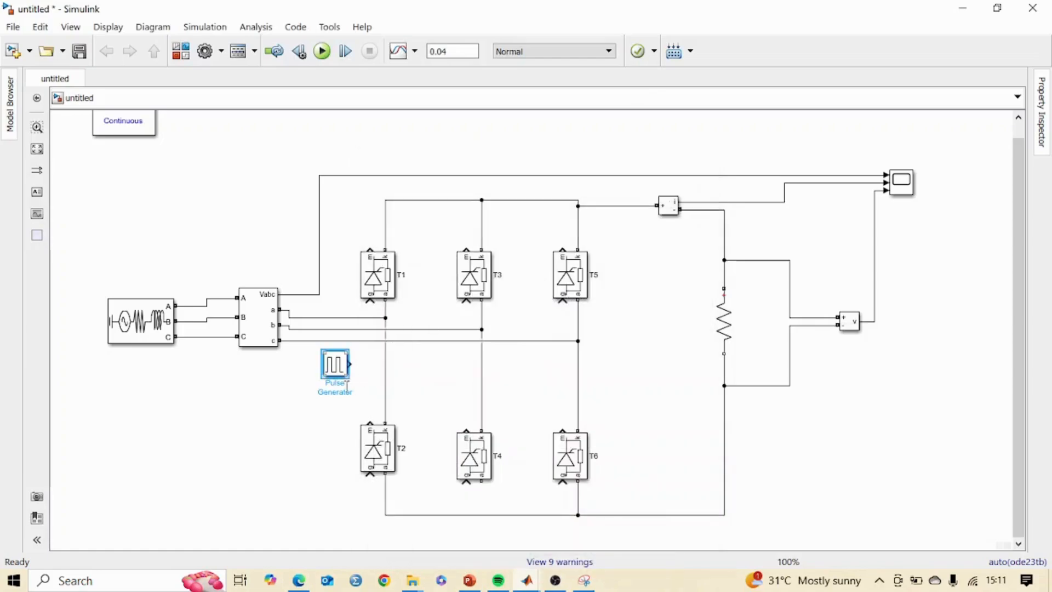
double_click(342, 391)
text(S1)
click(353, 402)
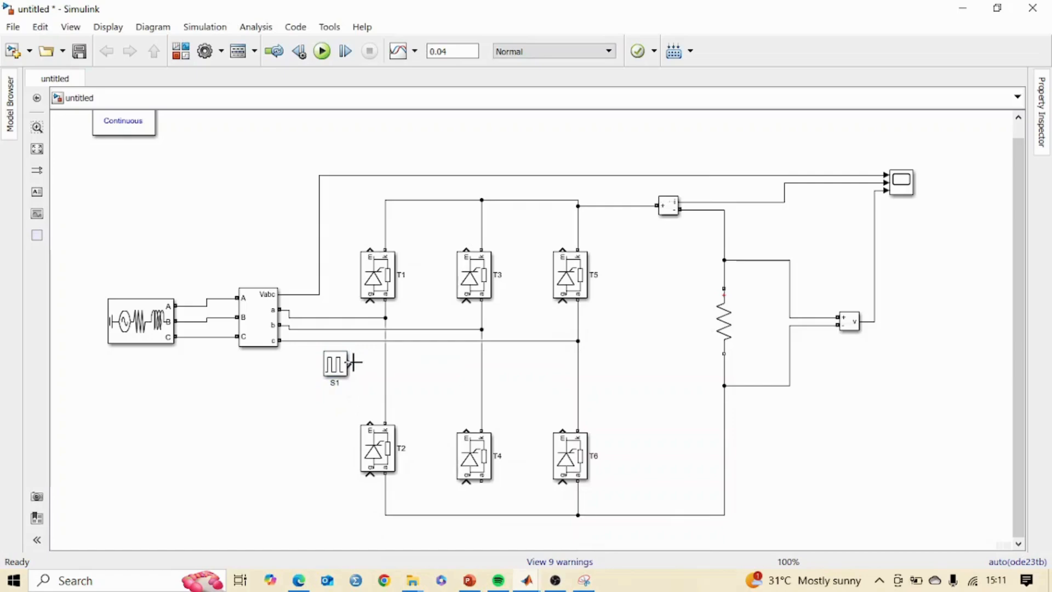
drag(350, 364, 371, 301)
Make five copies of the S1 pulse generator and wire one to the gate of each thyristor T2 to T6
click(334, 366)
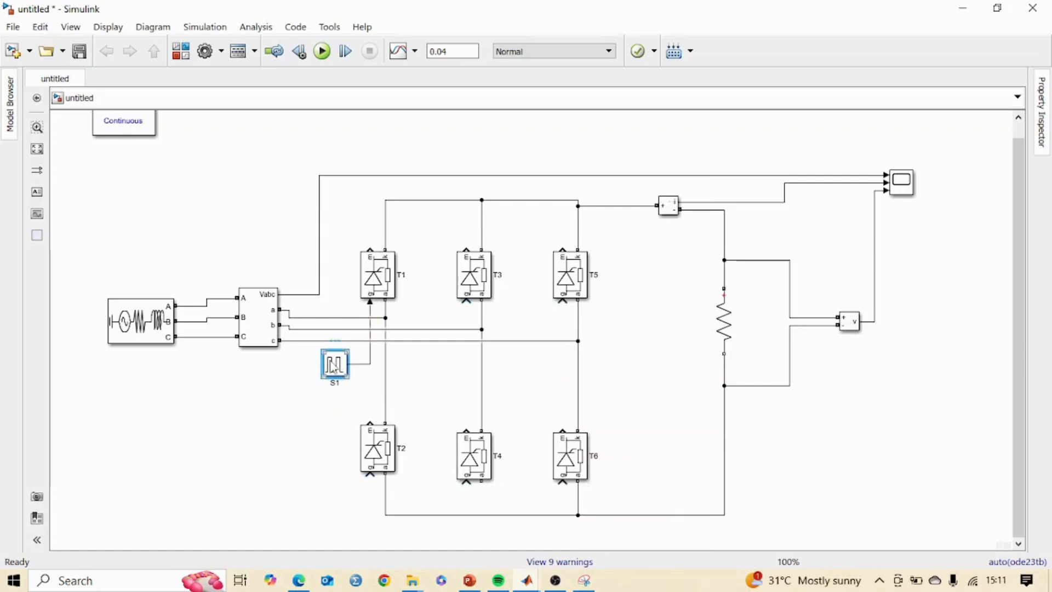
drag(333, 367, 371, 475)
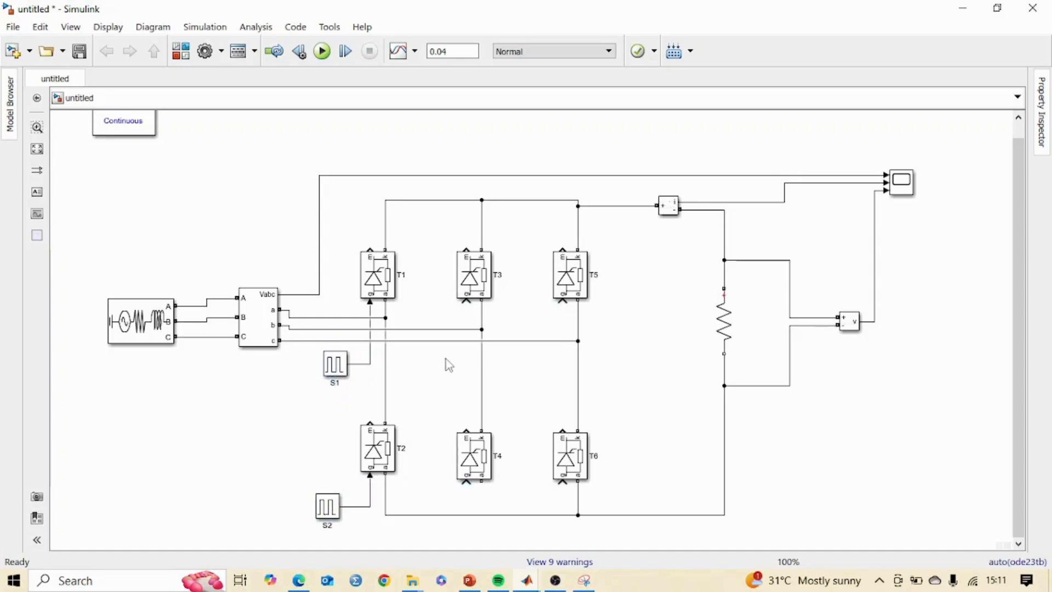
key(ctrl+v)
drag(460, 367, 466, 301)
key(ctrl+v)
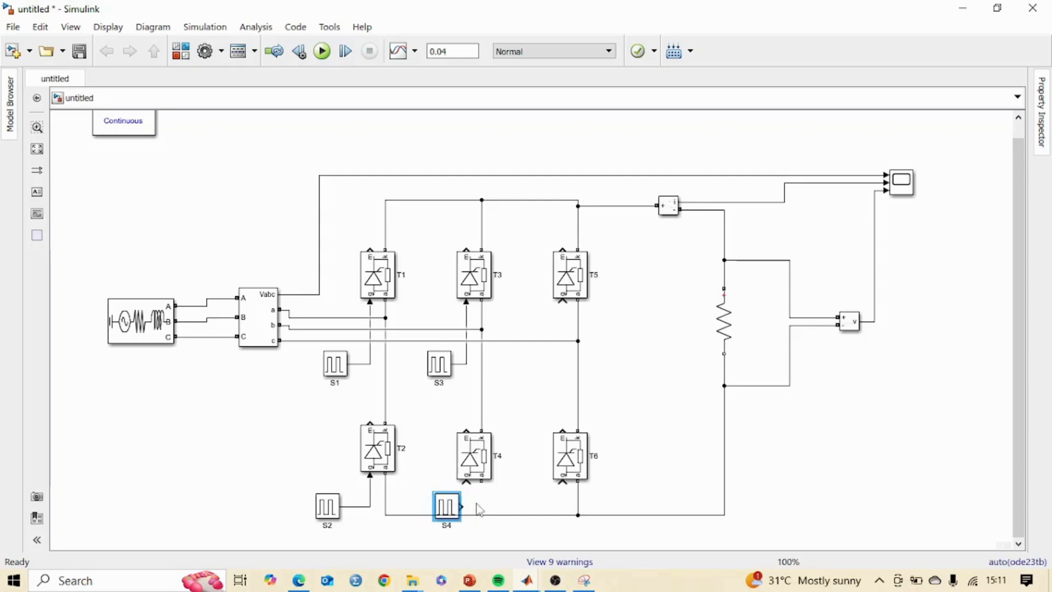
drag(460, 504, 467, 482)
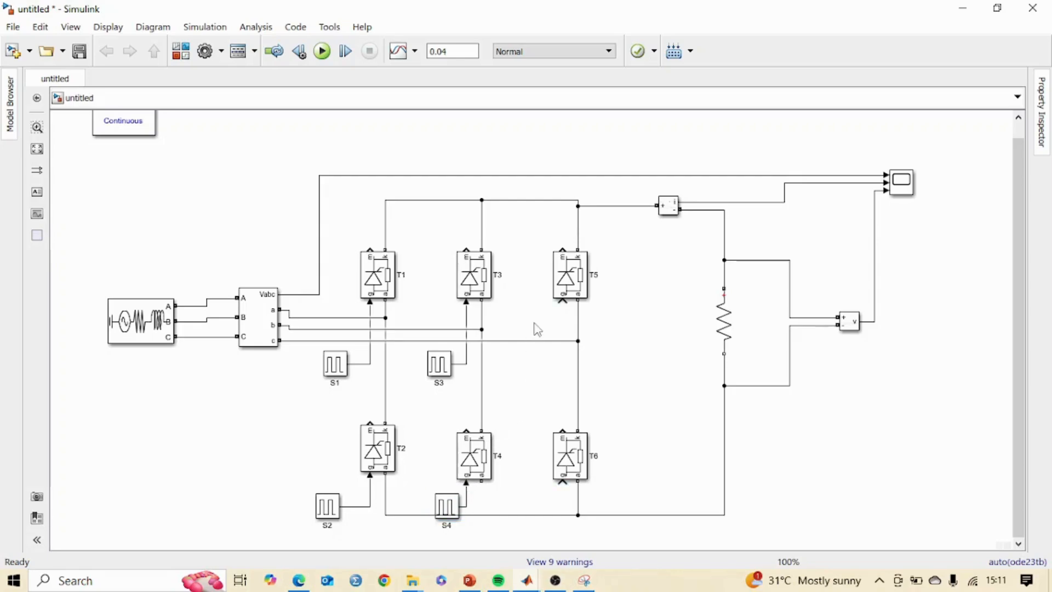
key(ctrl+v)
drag(558, 335, 563, 302)
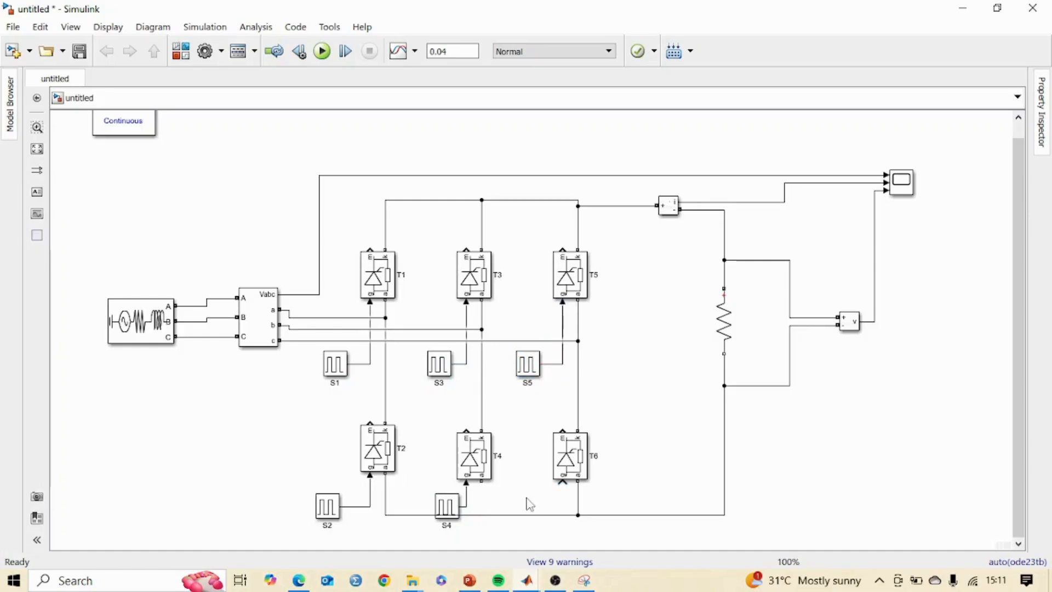
key(ctrl+v)
drag(552, 510, 562, 482)
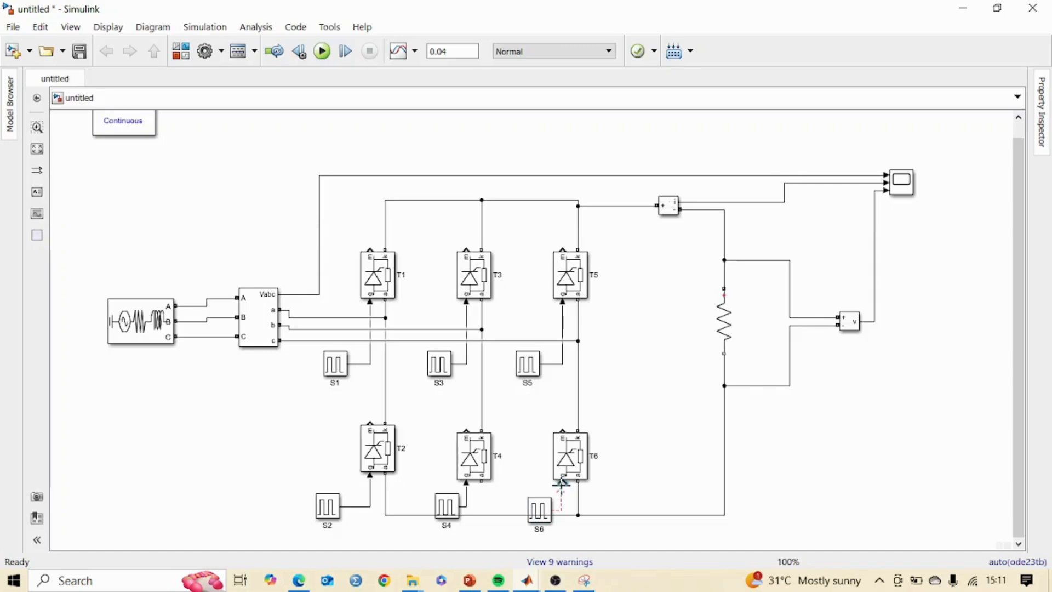
Set pulse generator S1 to the Time based pulse type with a period of 0.02 s
click(332, 368)
double_click(332, 367)
scroll(497, 395, down, 1)
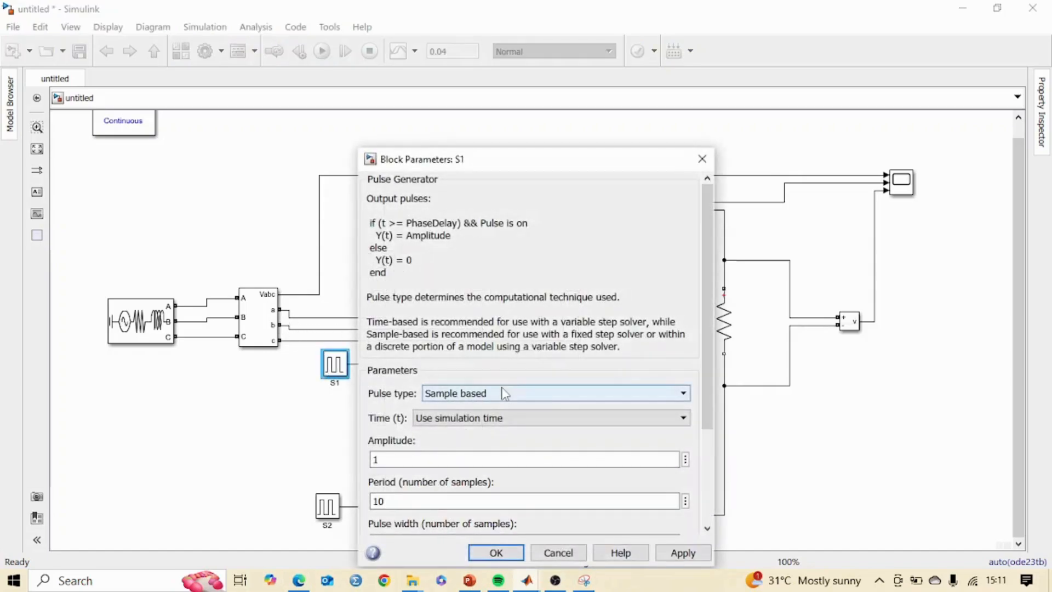
drag(559, 159, 569, 94)
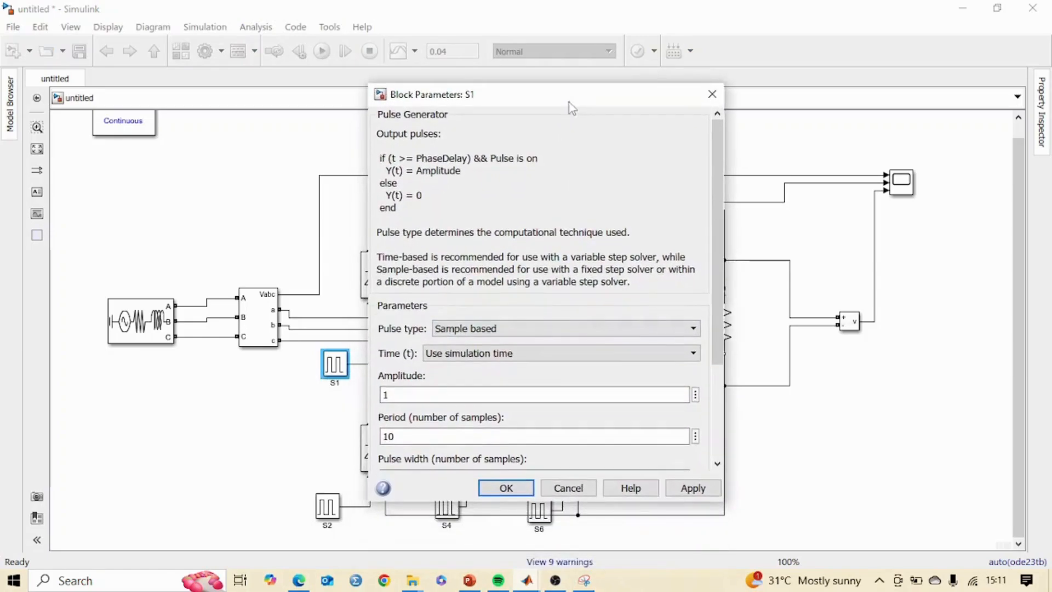
click(526, 329)
click(488, 344)
drag(715, 299, 715, 373)
double_click(410, 344)
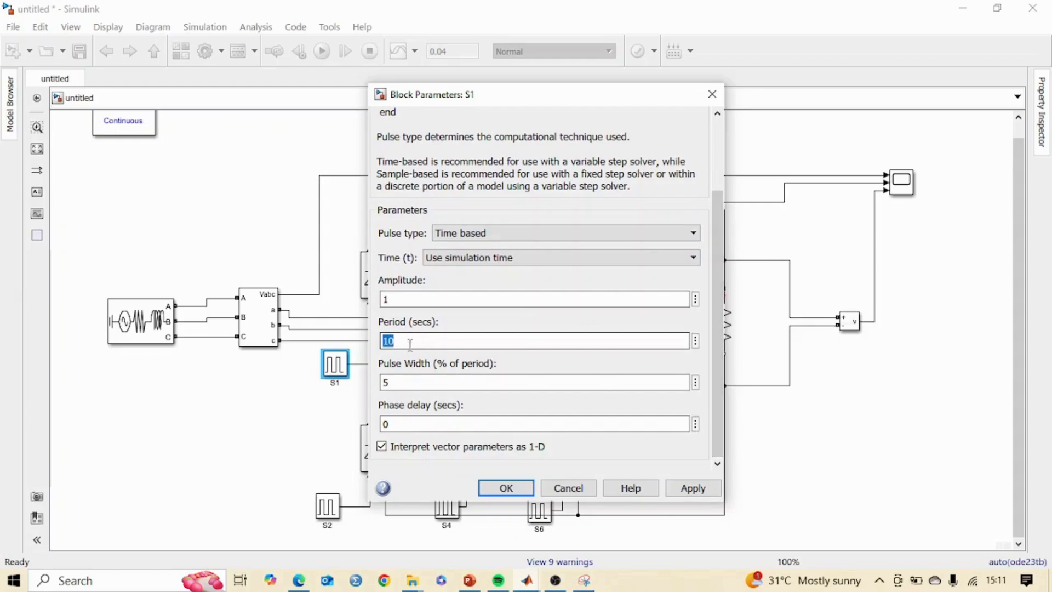
text(0.02)
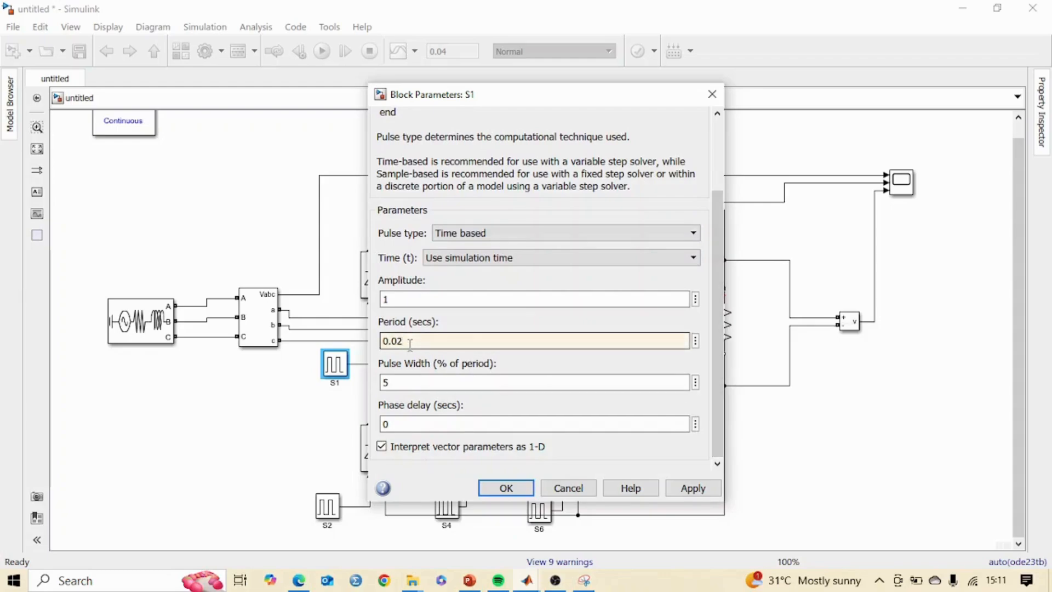
Set S1's phase delay to 0.02*(30/360) seconds and apply its parameters
double_click(396, 425)
text(0.02*(30)
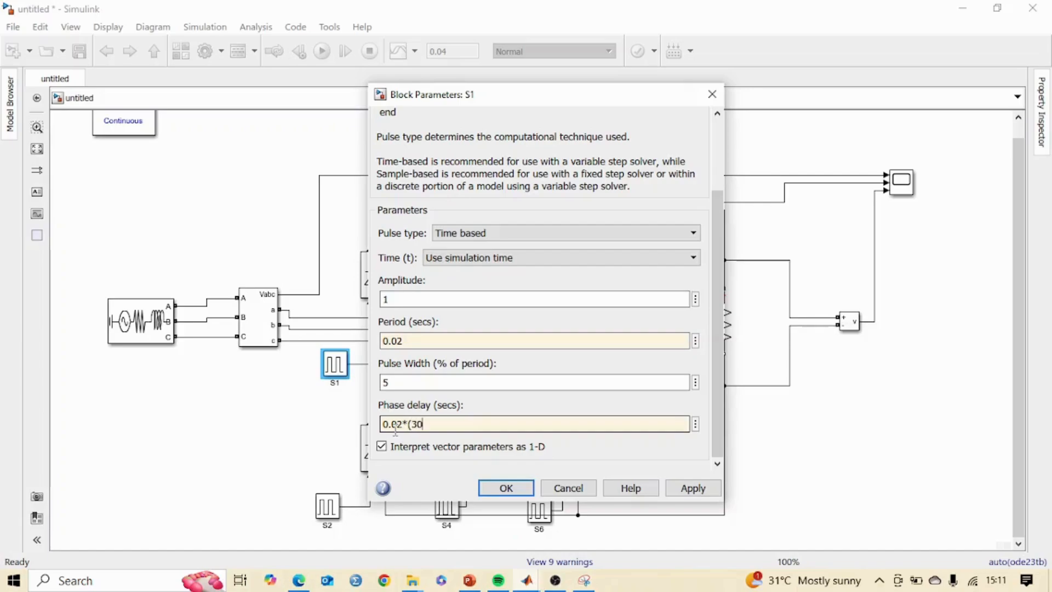
text(/360)
click(506, 488)
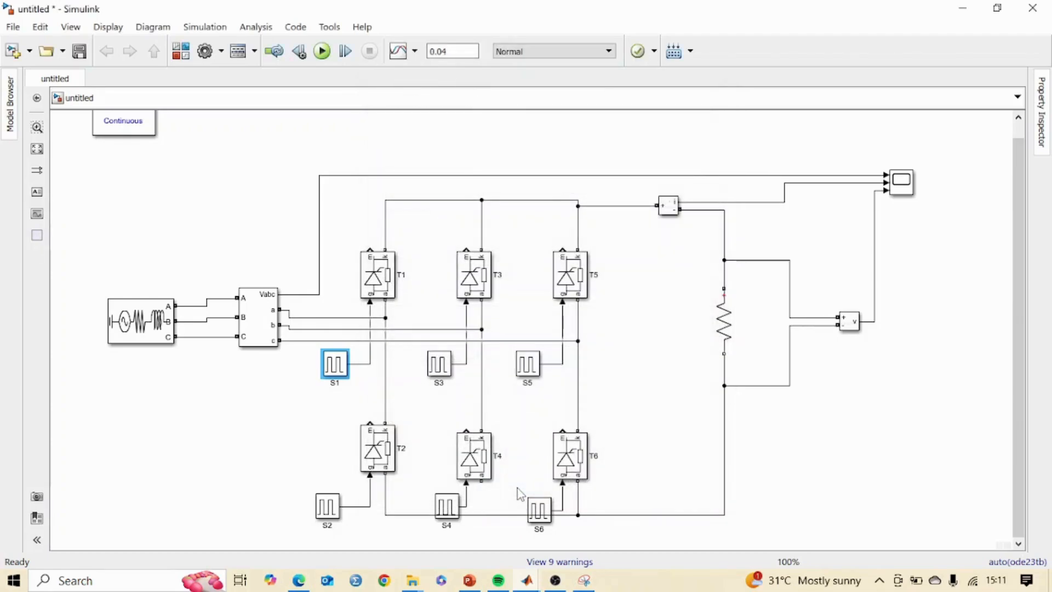
Set pulse generator S2 to a period of 0.02 s and a phase delay of (0.02)*(210/360)
double_click(328, 509)
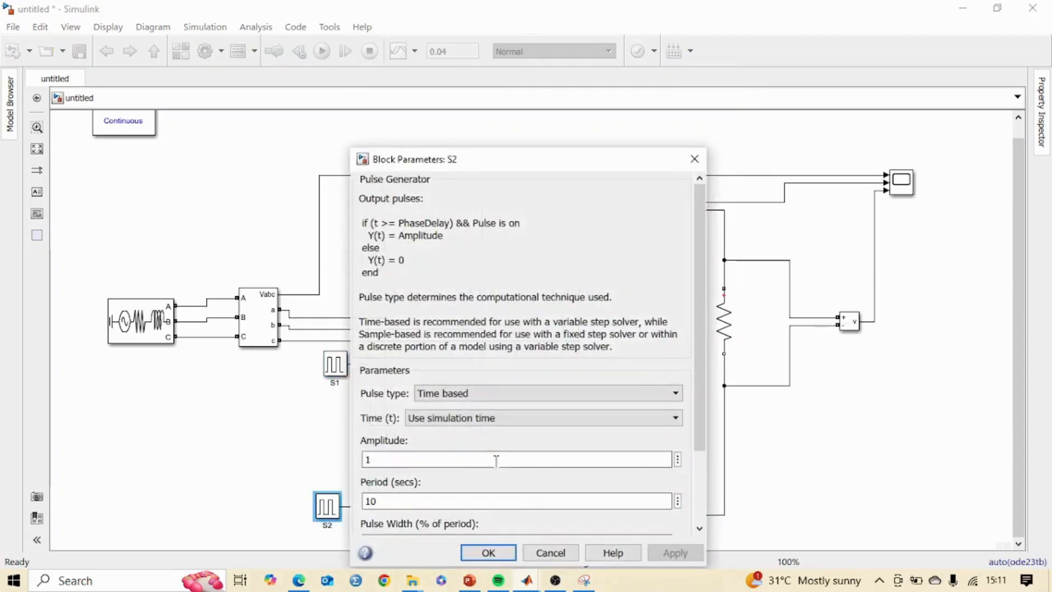
scroll(498, 456, down, 3)
double_click(385, 406)
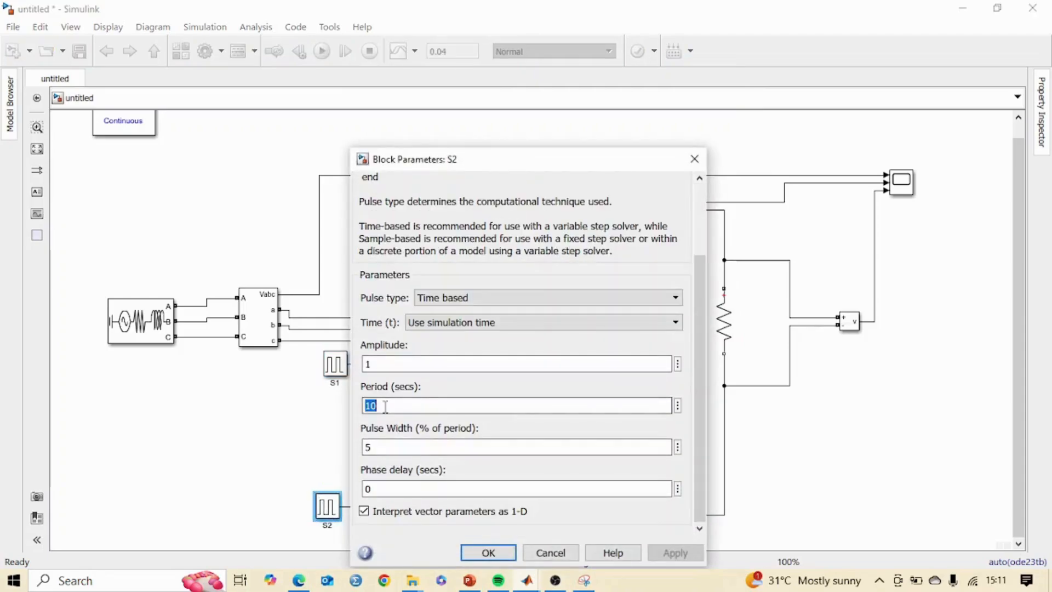
text(02)
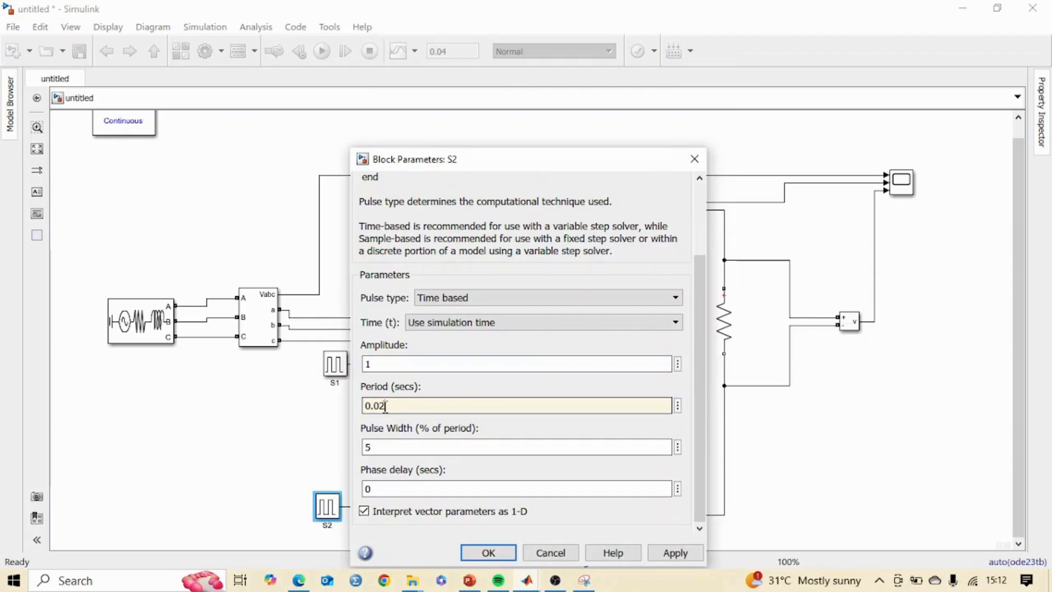
double_click(390, 489)
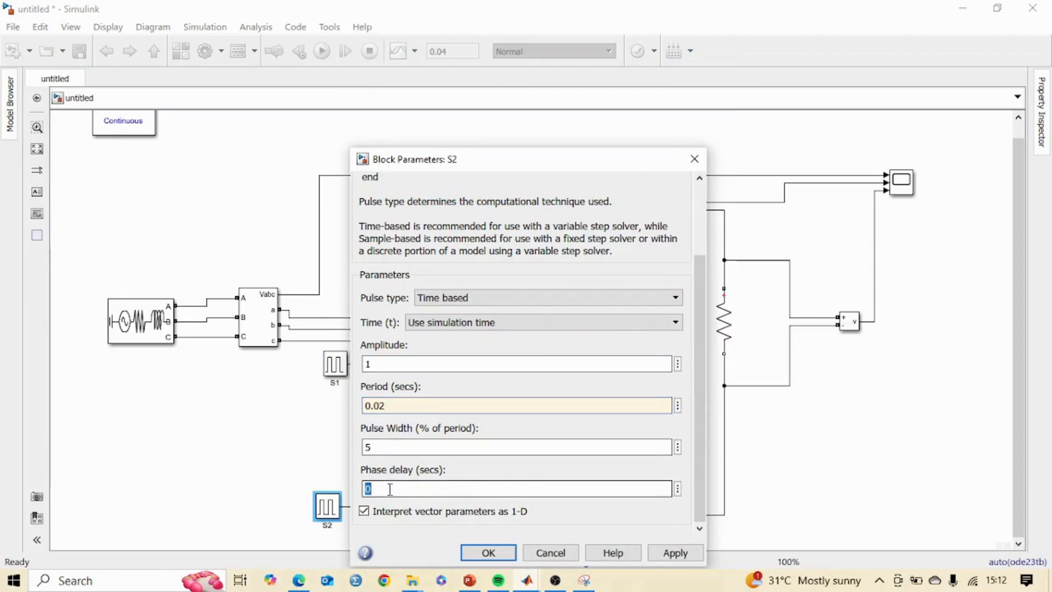
text((0.02)*(210/360)
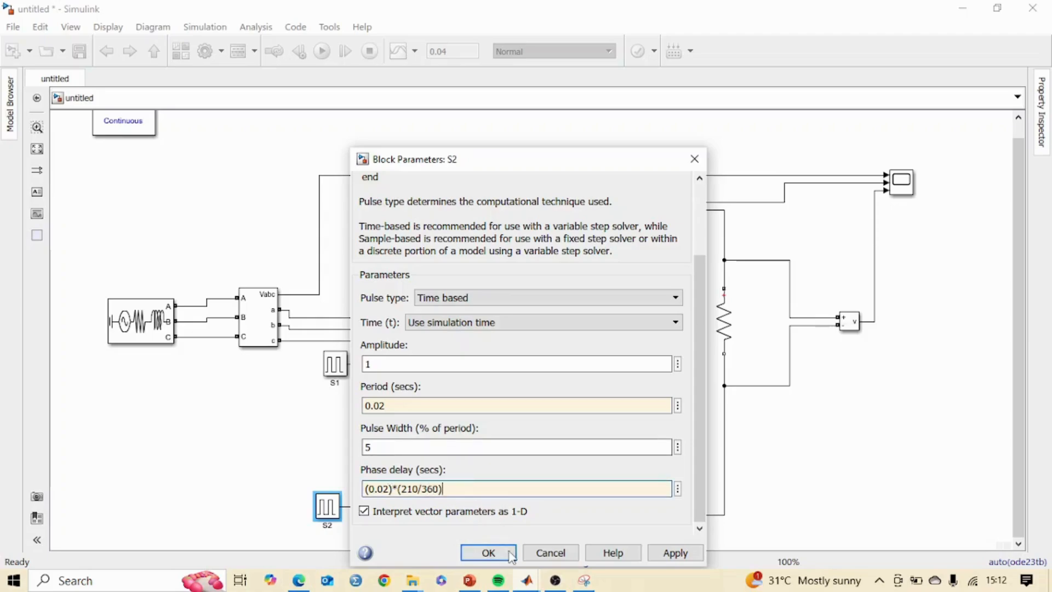
click(488, 552)
Set pulse generator S3 to a period of 0.02 s and a phase delay of 0.02*(150/360)
double_click(450, 361)
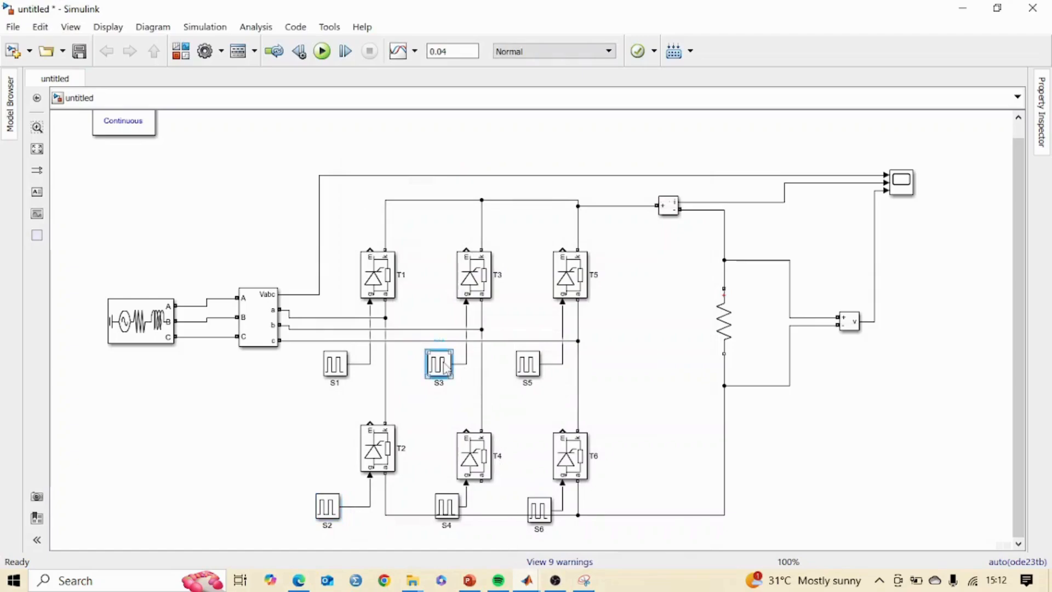
scroll(555, 456, down, 3)
double_click(524, 405)
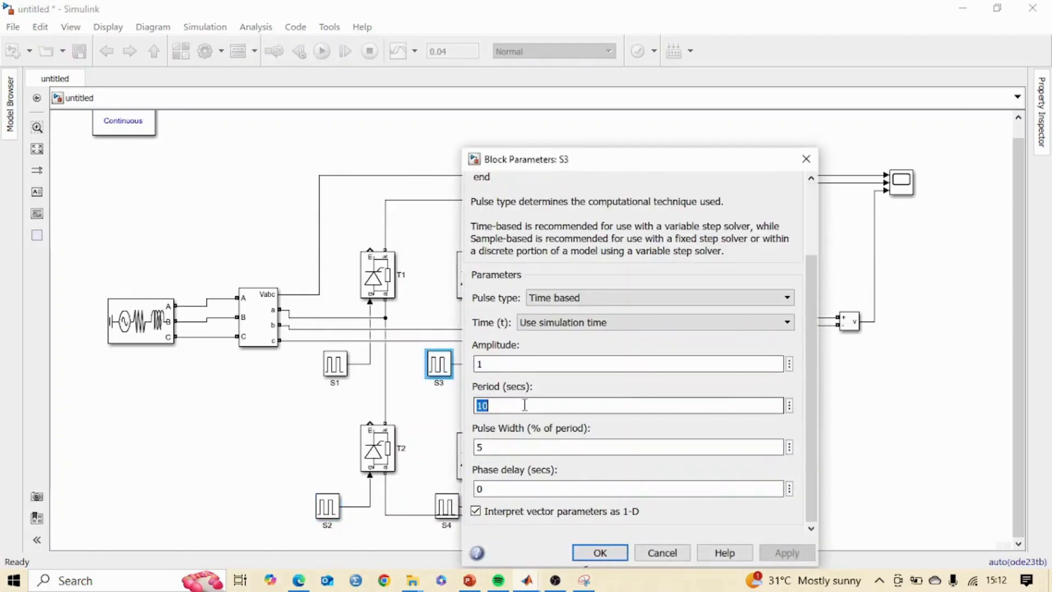
text(0.02)
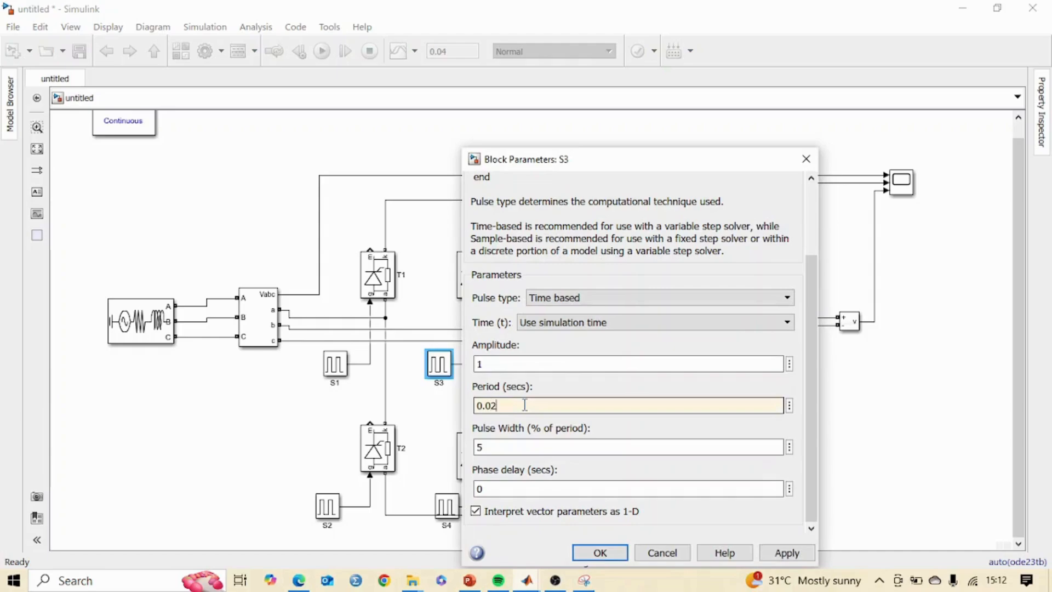
double_click(494, 490)
text(02*()
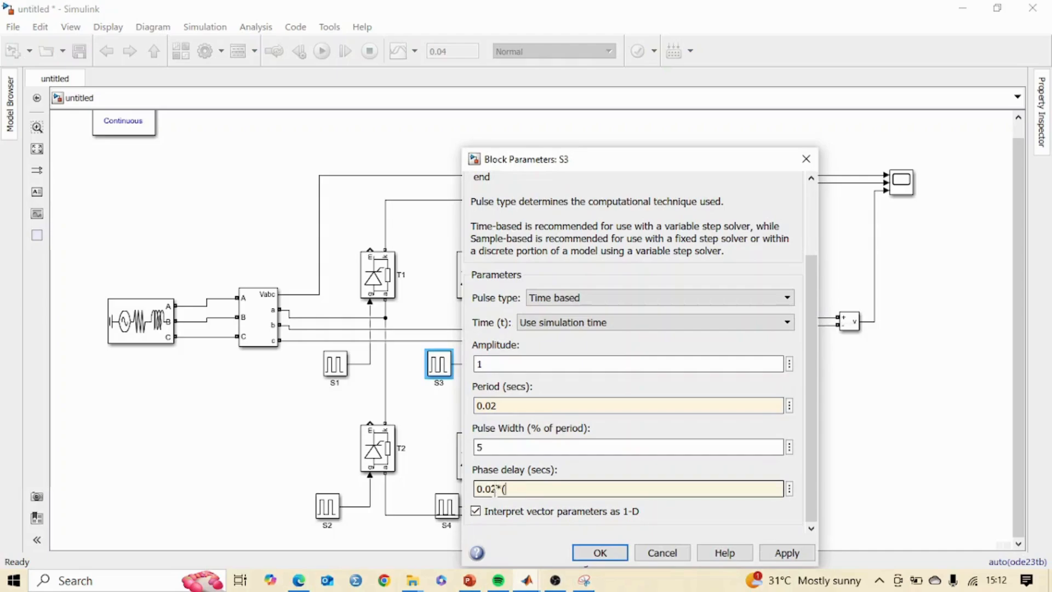
text(.02*(150/360)
click(602, 552)
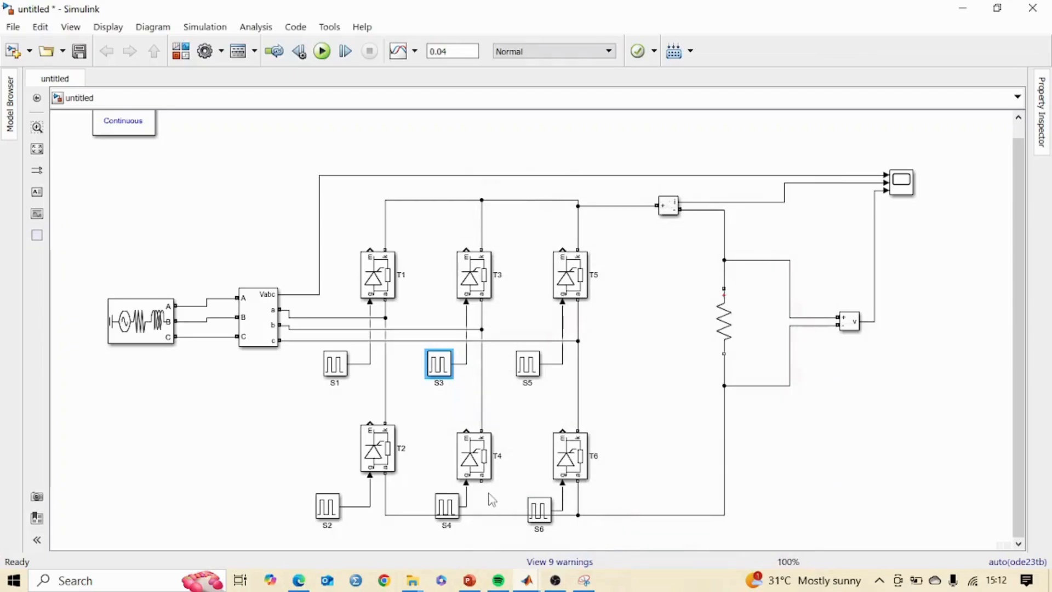
Set pulse generator S4 to a period of 0.02 s and a phase delay of 0.02*(330/360)
double_click(447, 505)
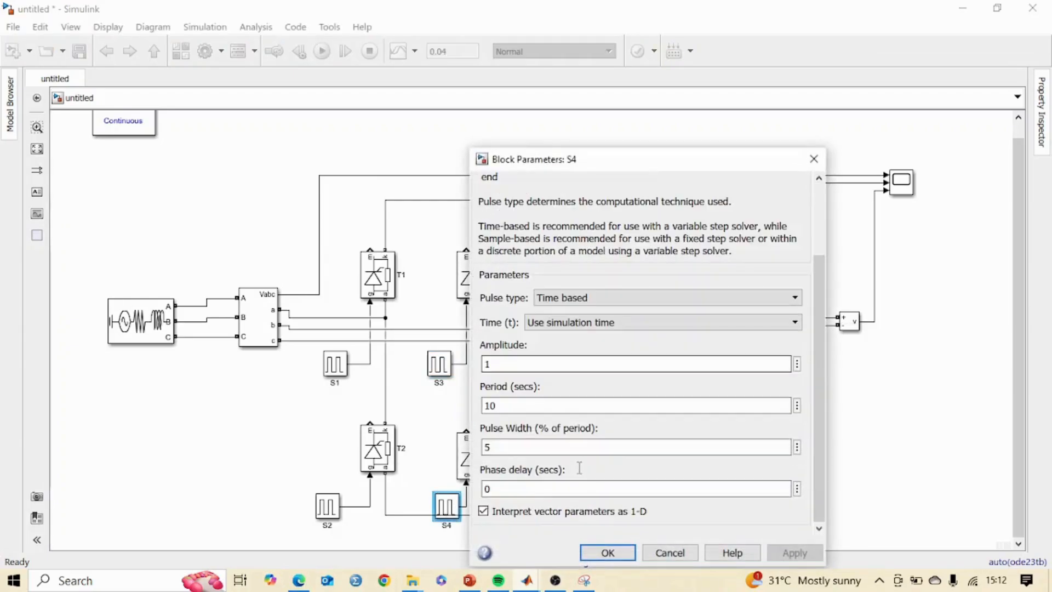
double_click(493, 405)
text(02)
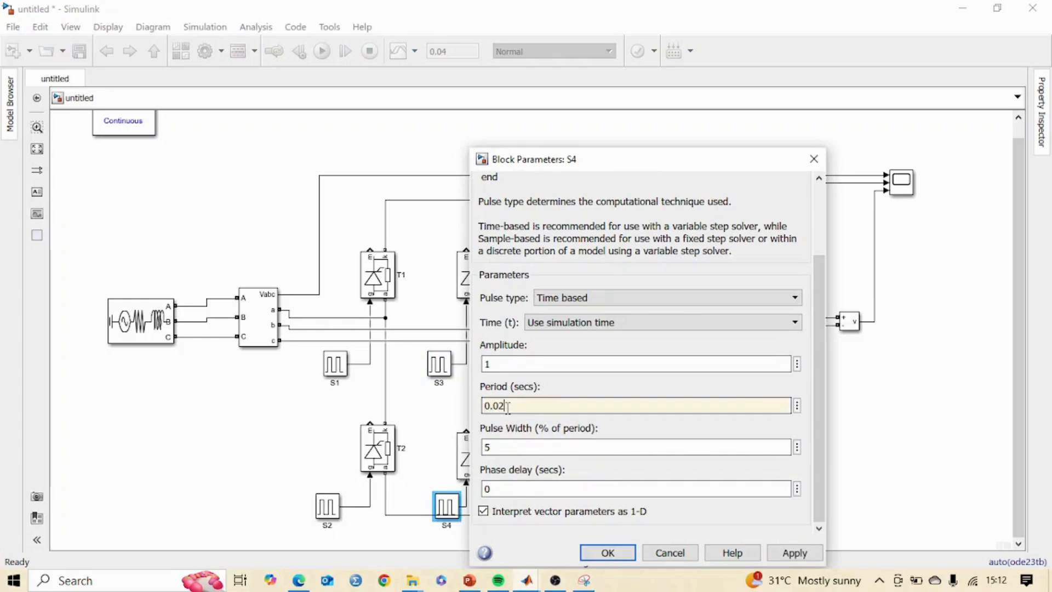
click(512, 486)
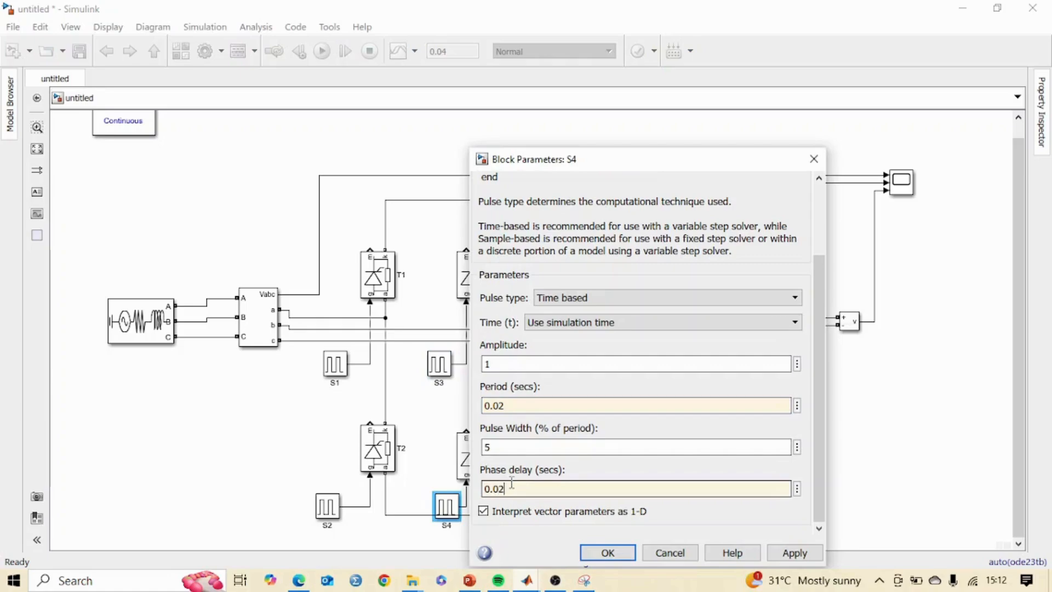
text(.02*(330/360)
click(607, 552)
Set pulse generator S5 to a period of 0.02 s and a phase delay of 0.02*(270/360)
double_click(527, 364)
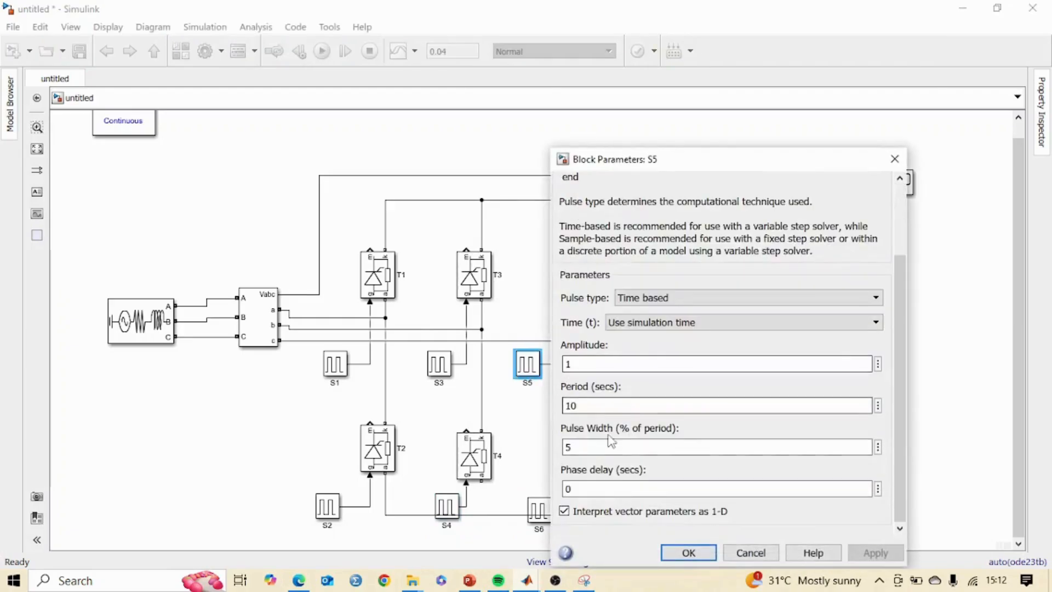
double_click(607, 405)
text(0.02)
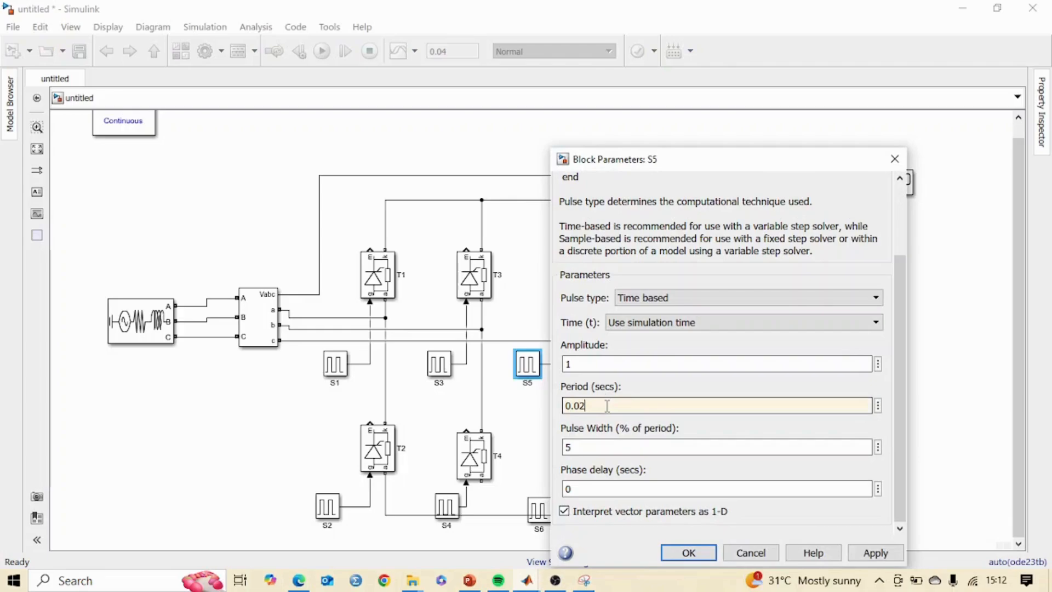
double_click(593, 489)
text(0.02*()
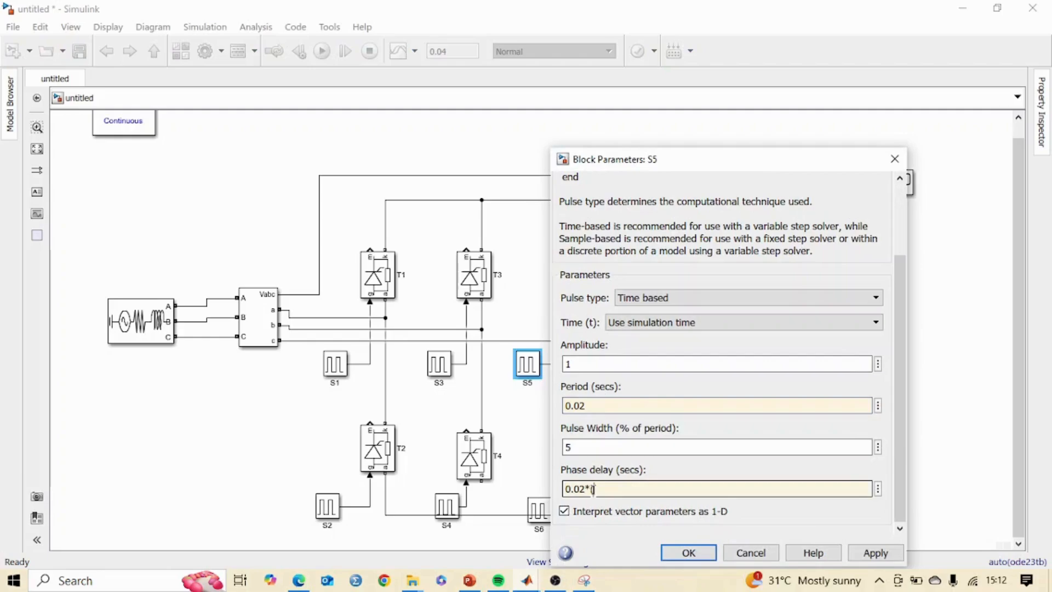
text(270/360)
click(689, 553)
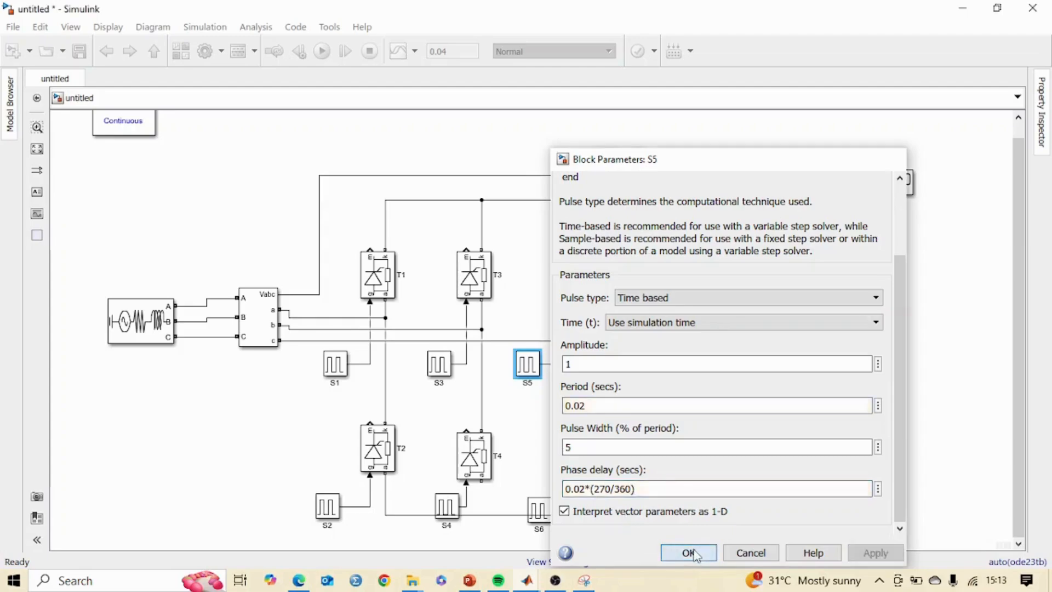
Set pulse generator S6 to a period of 0.02 s and a phase delay of 0.02*(90/360)
double_click(548, 511)
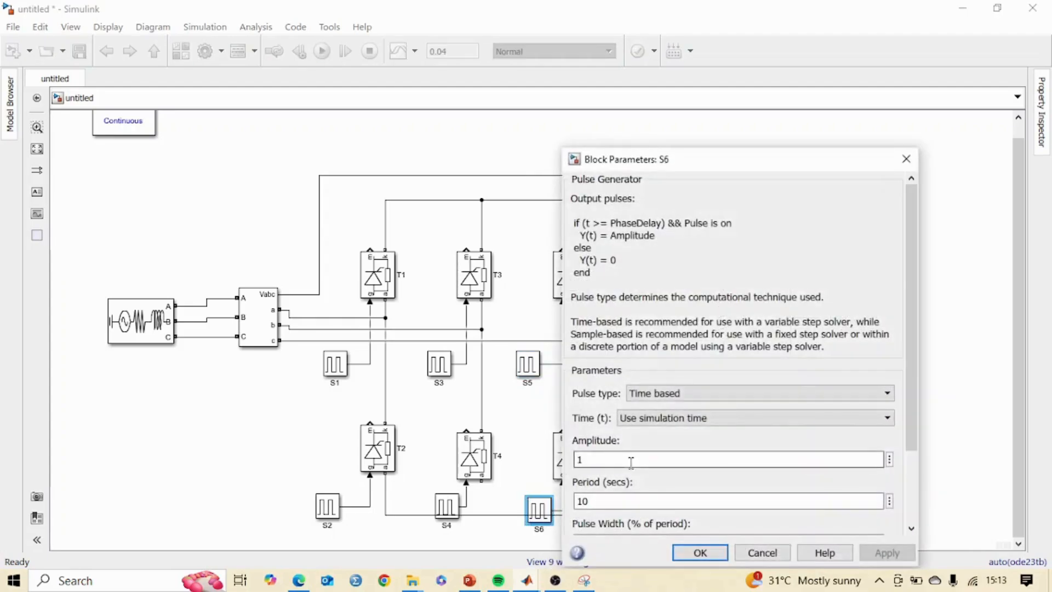
scroll(611, 417, down, 3)
double_click(609, 404)
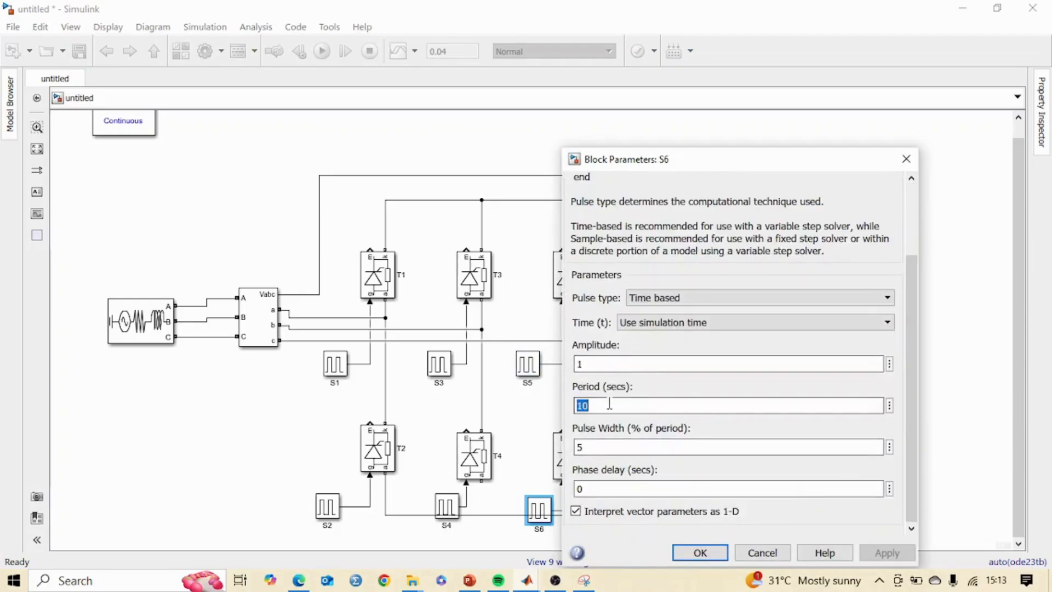
text(0.02)
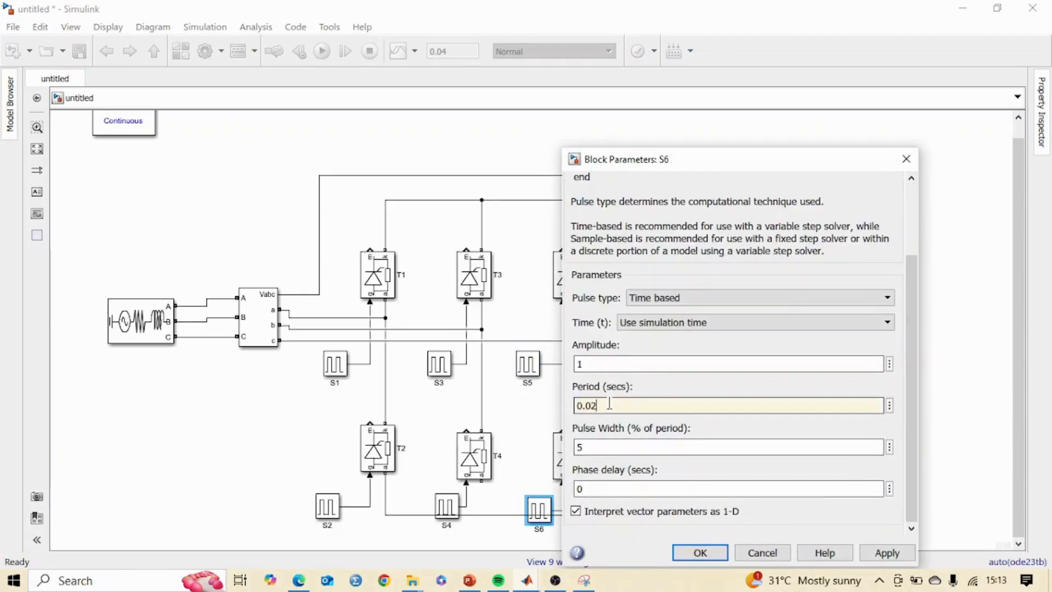
double_click(611, 488)
text(02*(90/360)
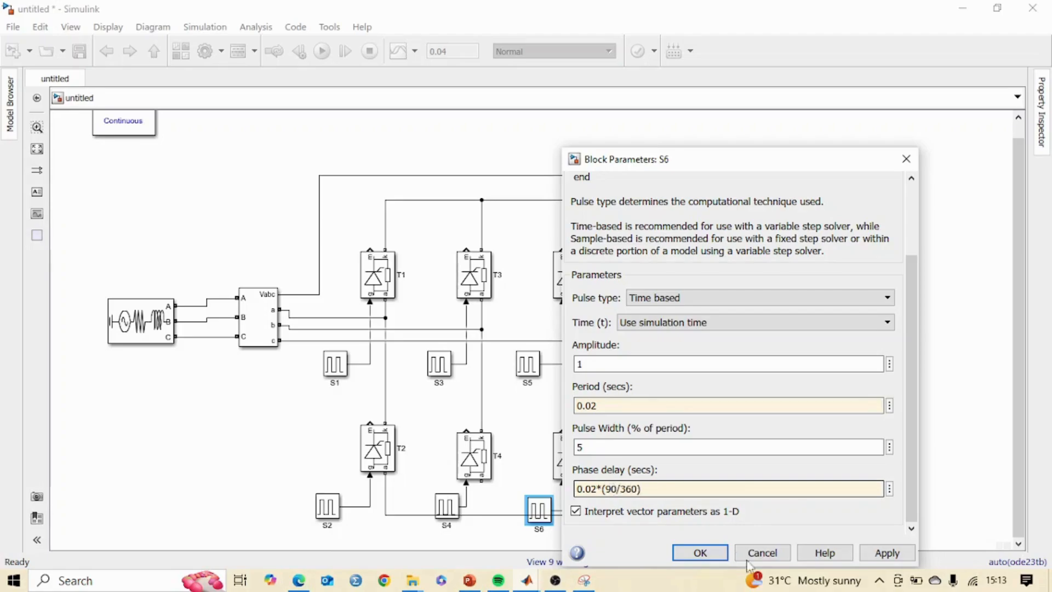
click(701, 553)
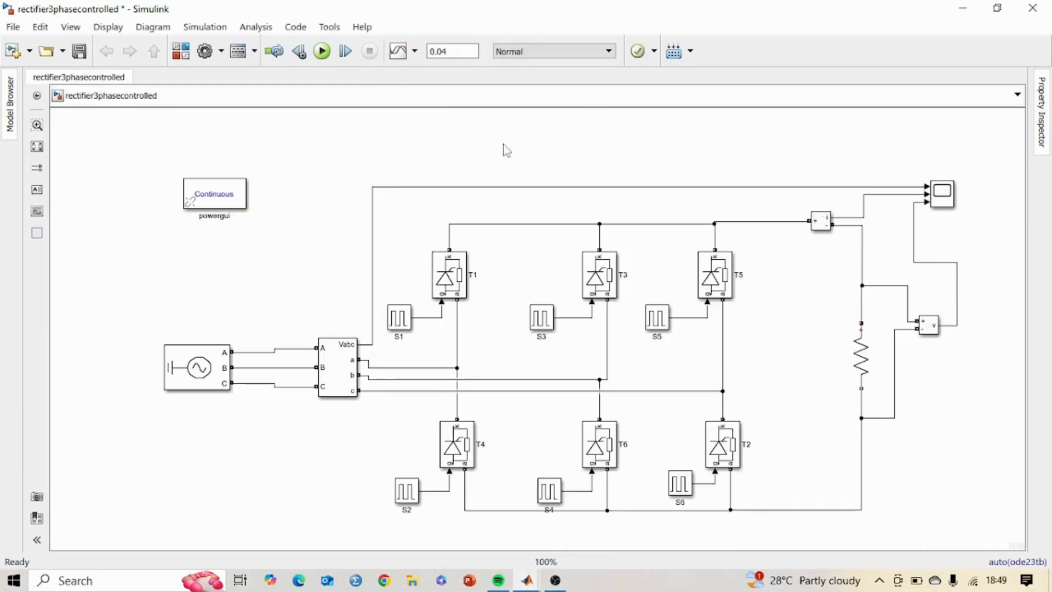
Run the rectifier3phasecontrolled simulation and open the scope to view the source voltage, load current and load voltage waveforms
click(323, 52)
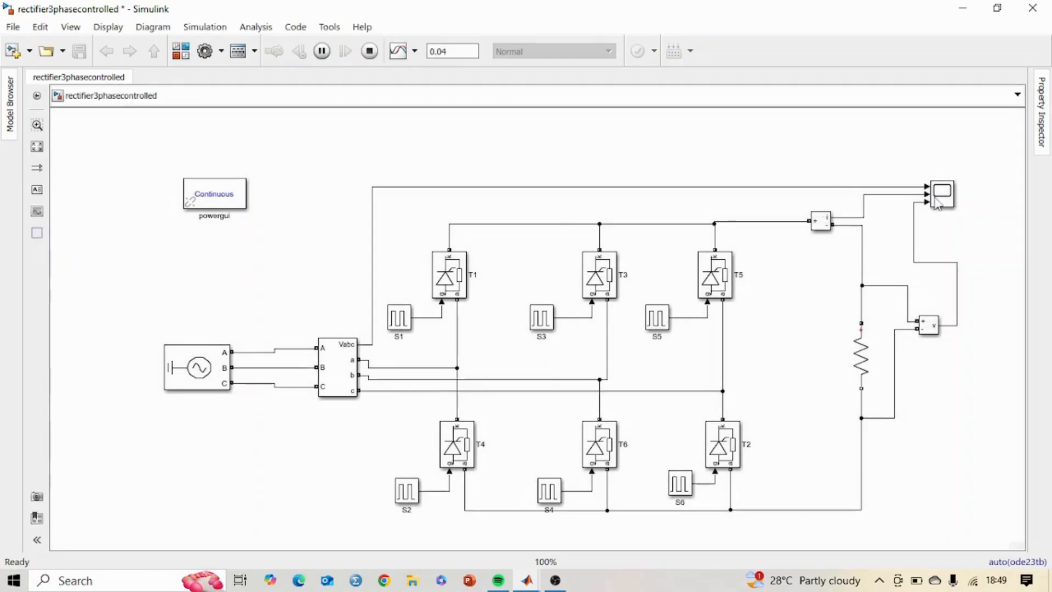
double_click(938, 199)
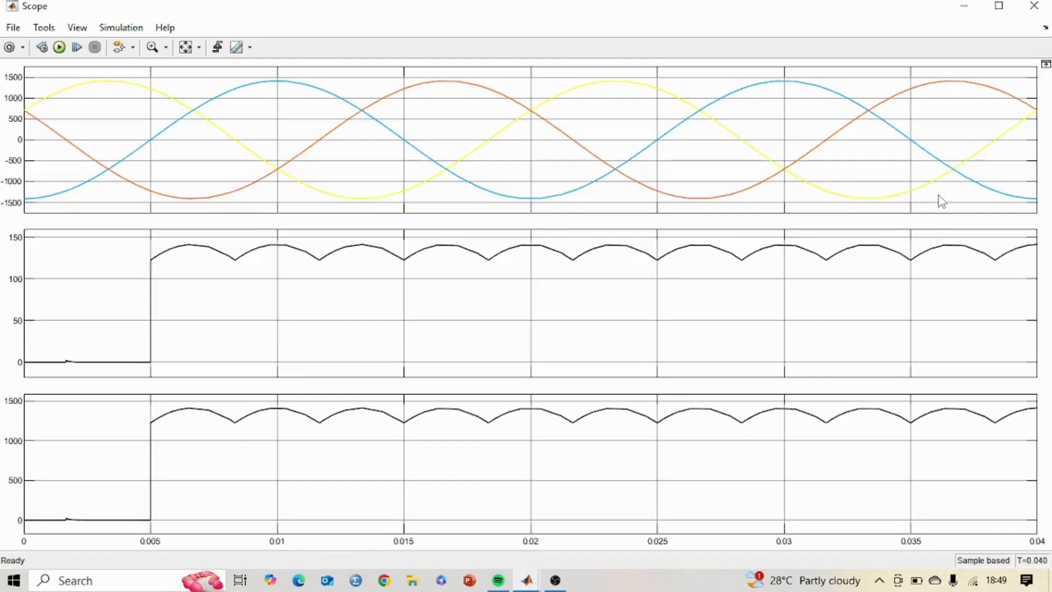